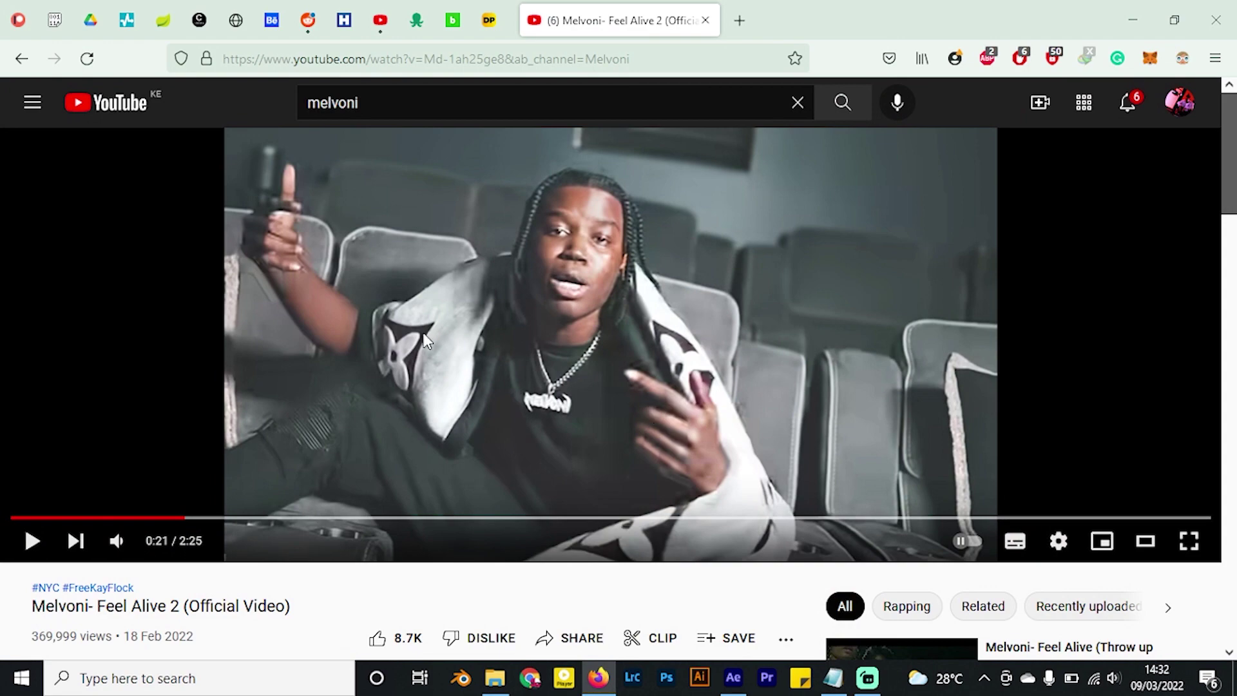
Resume the Feel Alive 2 video muted and jump back to around 0:36.
{"action": "left_click", "coordinate": [466, 302]}
{"action": "key", "text": "m"}
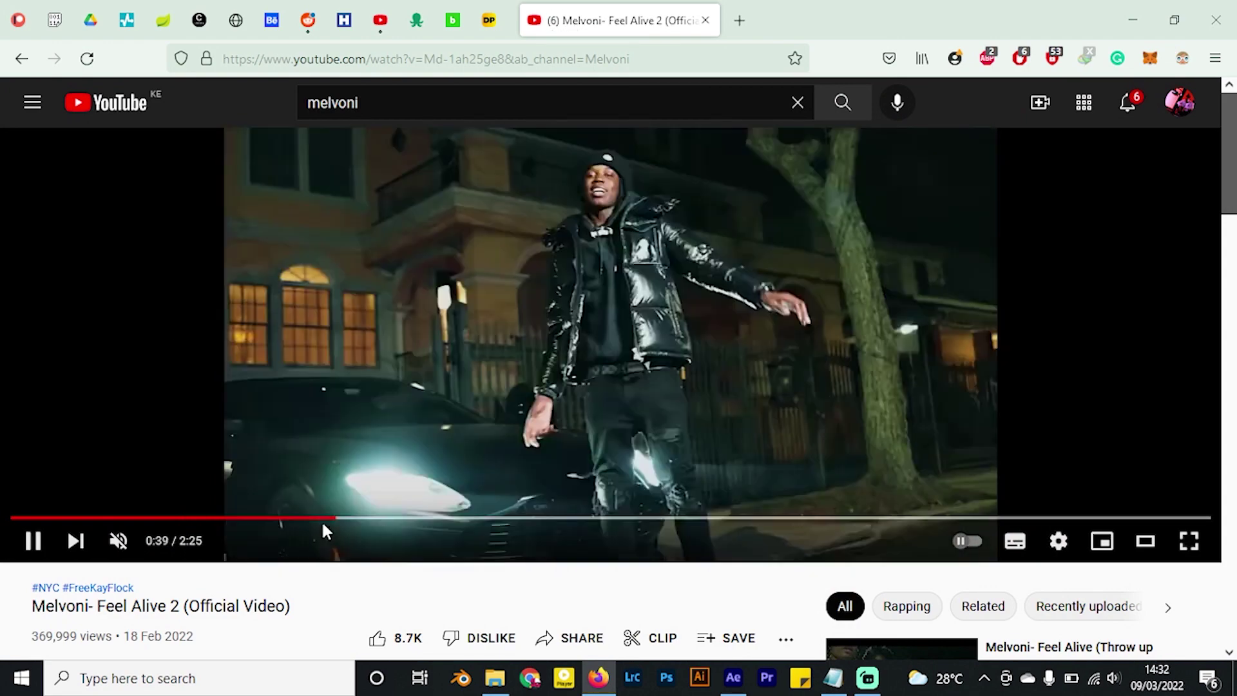
{"action": "left_click", "coordinate": [319, 518]}
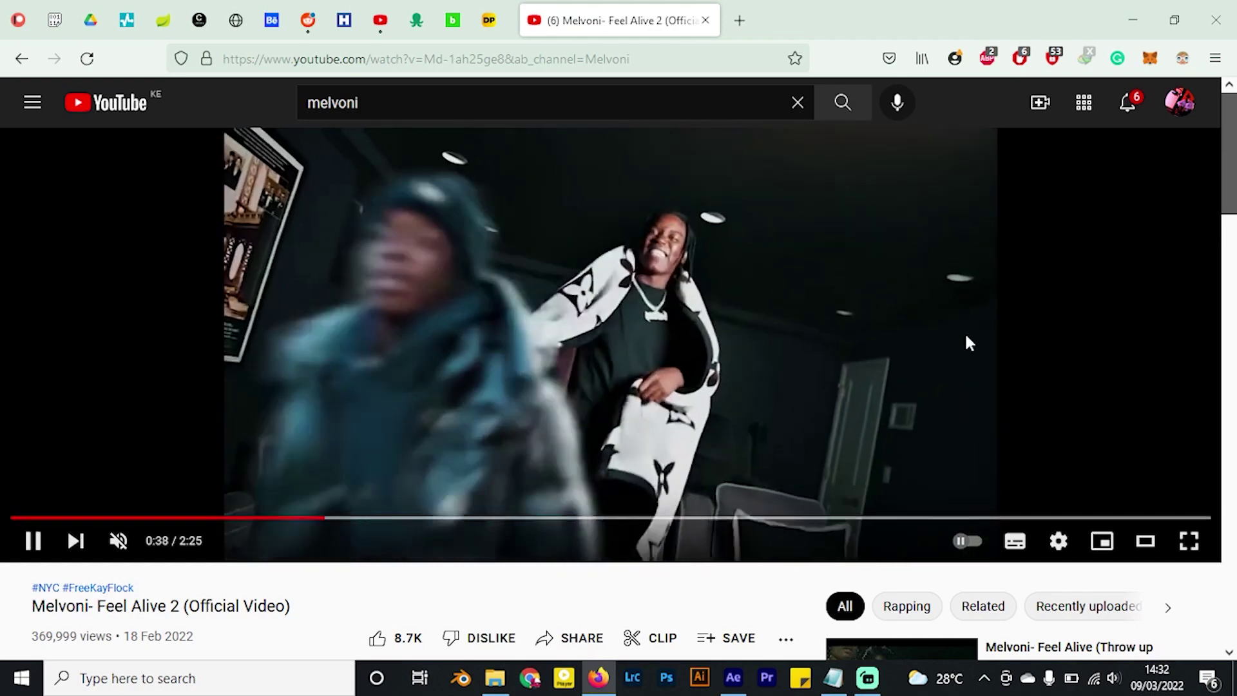
{"action": "left_click", "coordinate": [312, 518]}
Rewatch the 0:36–0:37 scene change at 0.5x playback speed.
{"action": "left_click", "coordinate": [349, 370]}
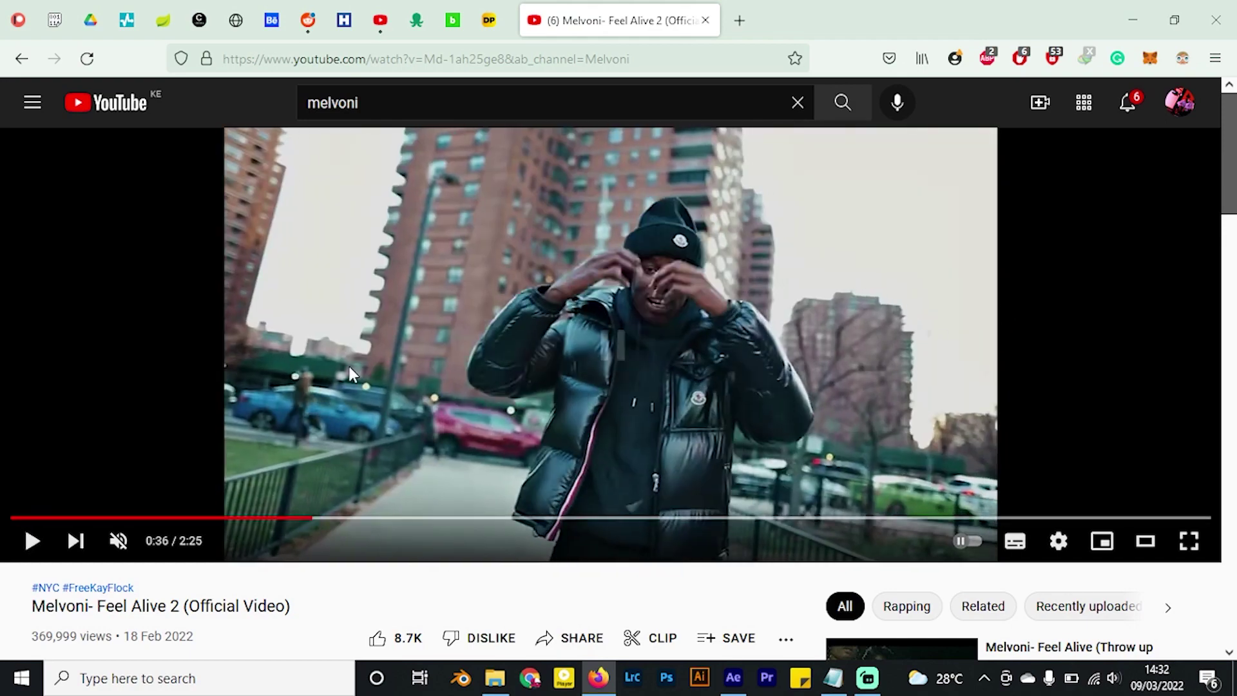
{"action": "key", "text": "shift+comma"}
{"action": "key", "text": "shift+comma"}
{"action": "left_click", "coordinate": [349, 373]}
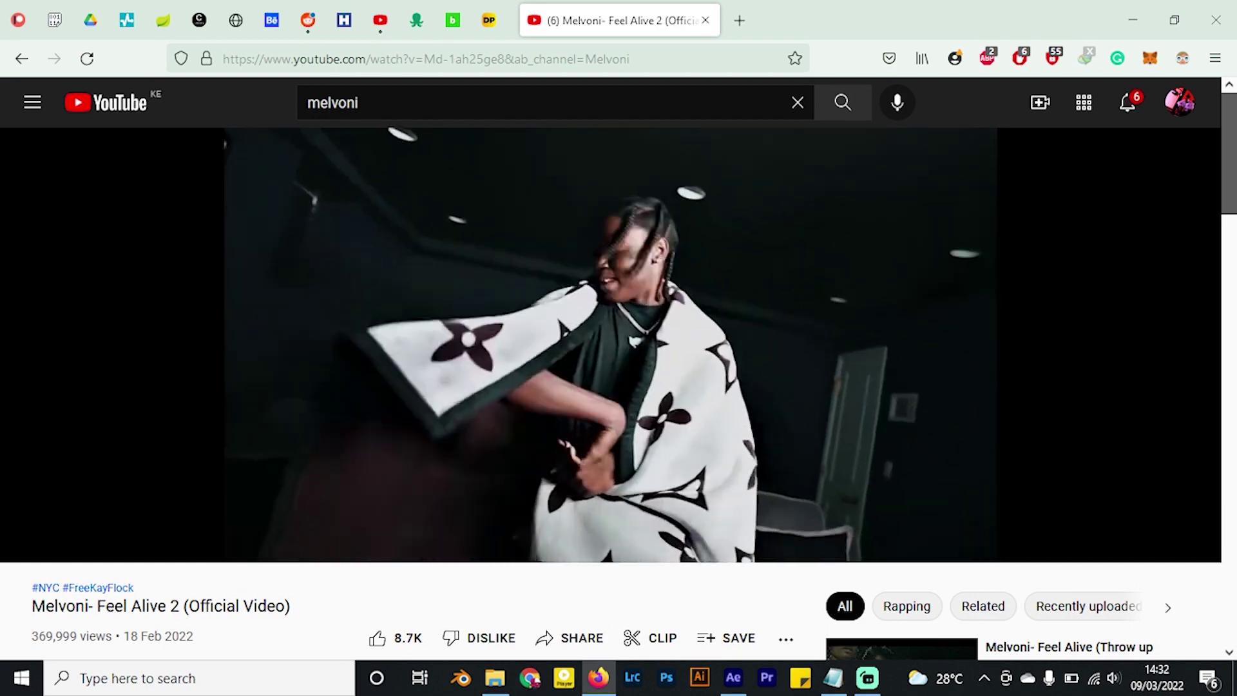
{"action": "key", "text": "k"}
{"action": "left_click", "coordinate": [323, 518]}
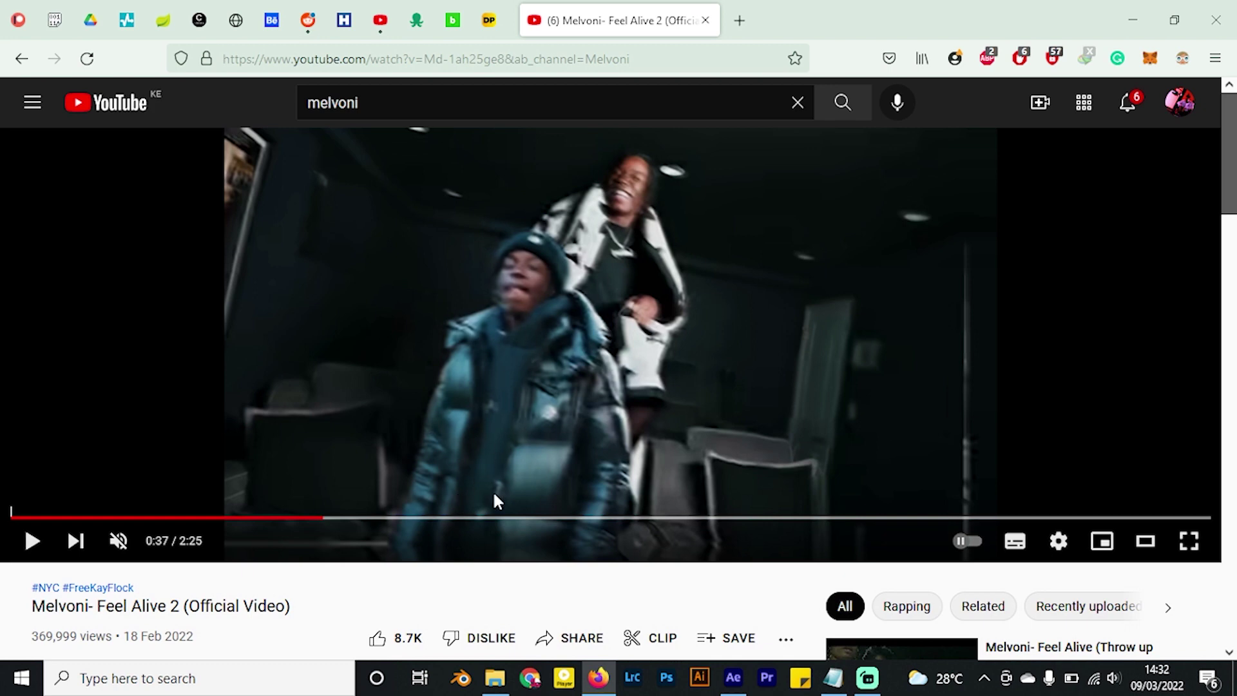
{"action": "left_click", "coordinate": [523, 440]}
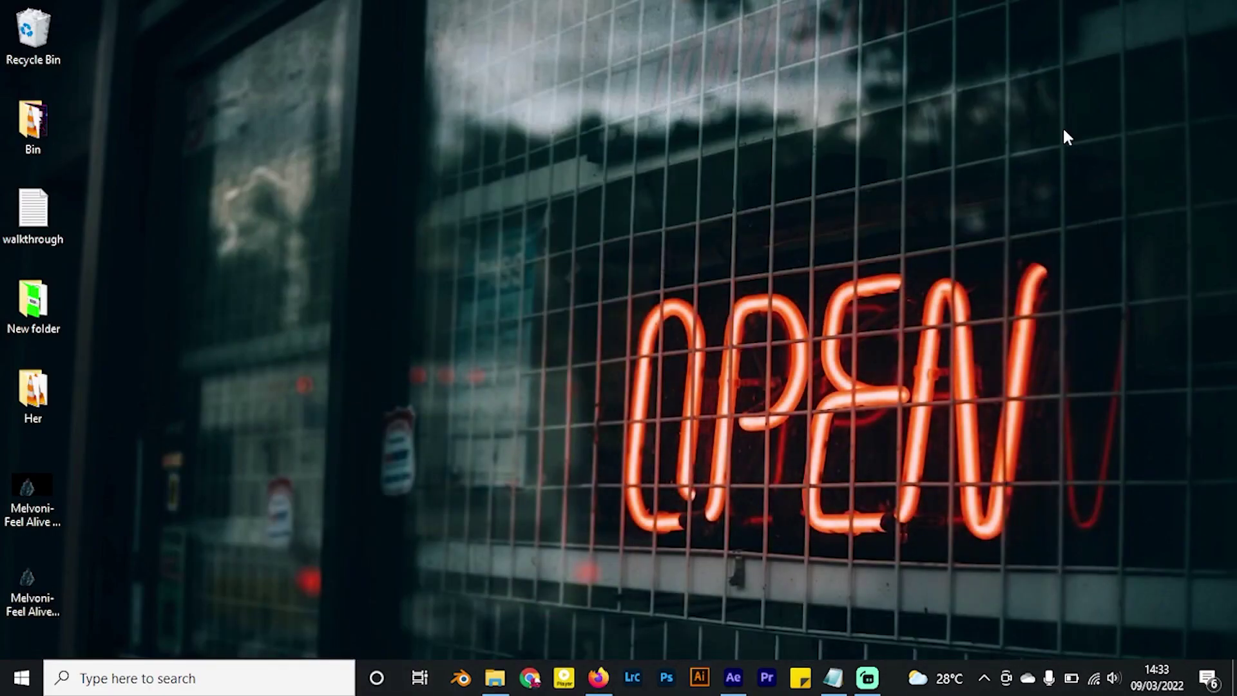
Back in After Effects, select part a and scrub through the cut into part b.
{"action": "left_click", "coordinate": [735, 678]}
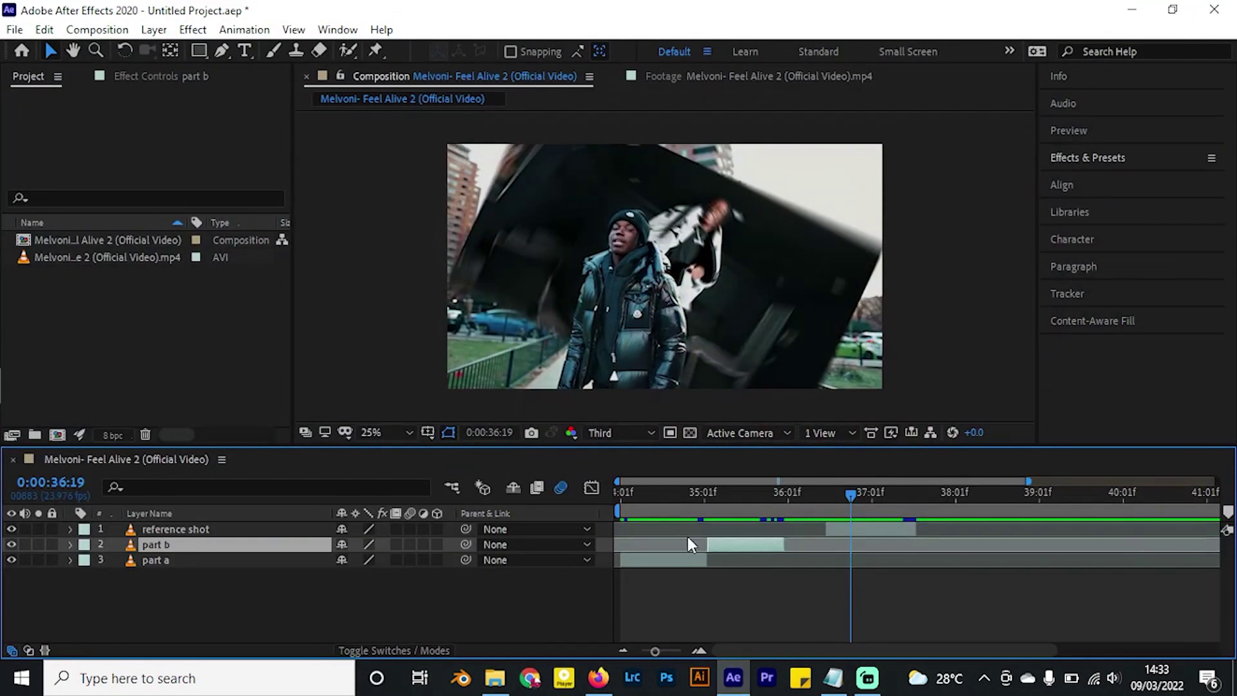
{"action": "left_click_drag", "start_coordinate": [686, 498], "coordinate": [652, 506]}
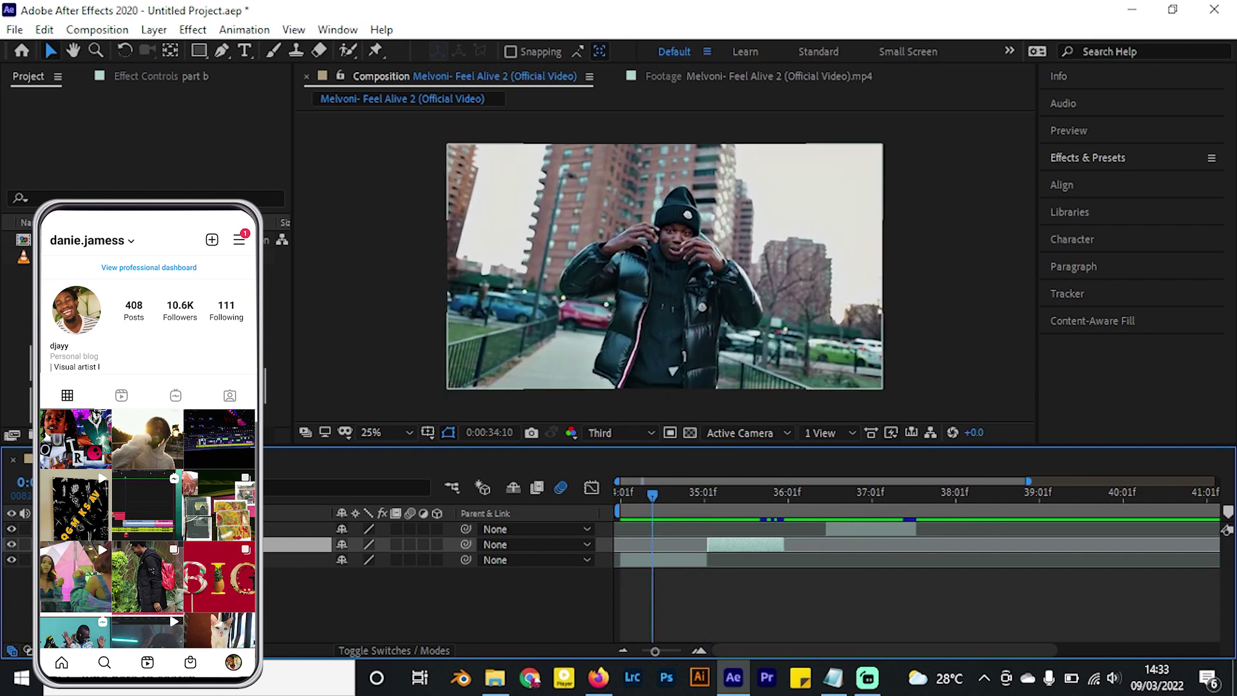
{"action": "left_click", "coordinate": [271, 558]}
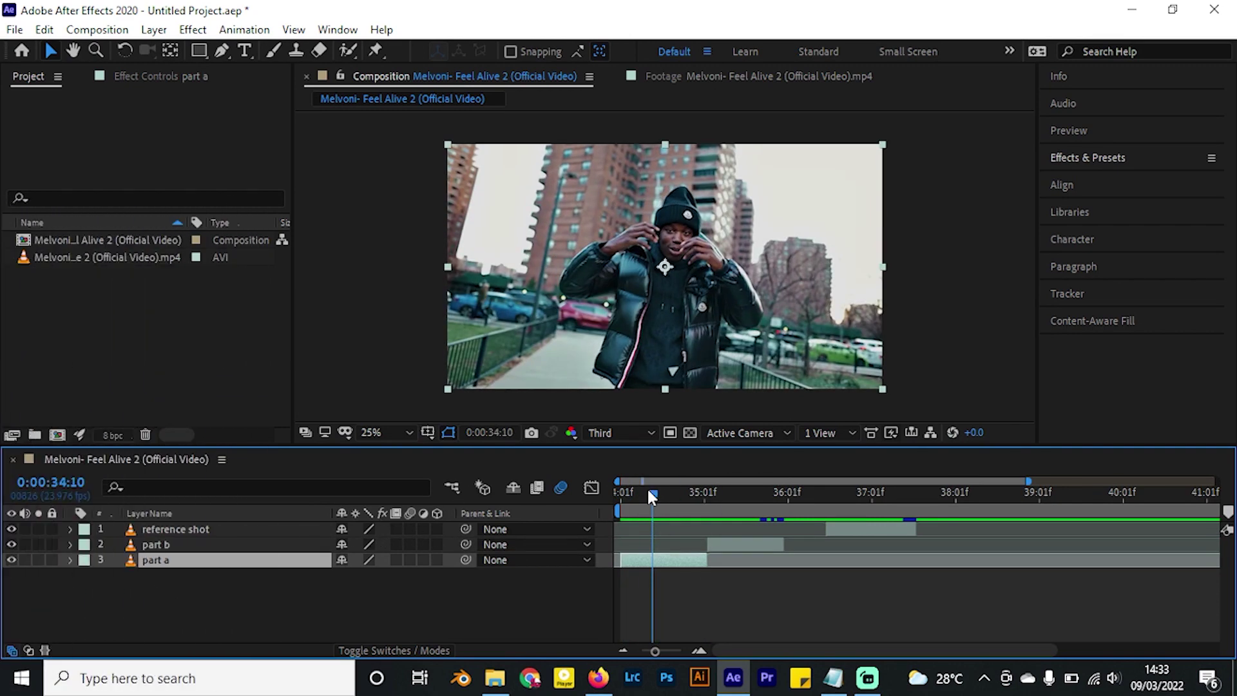
{"action": "left_click_drag", "start_coordinate": [647, 487], "coordinate": [751, 508]}
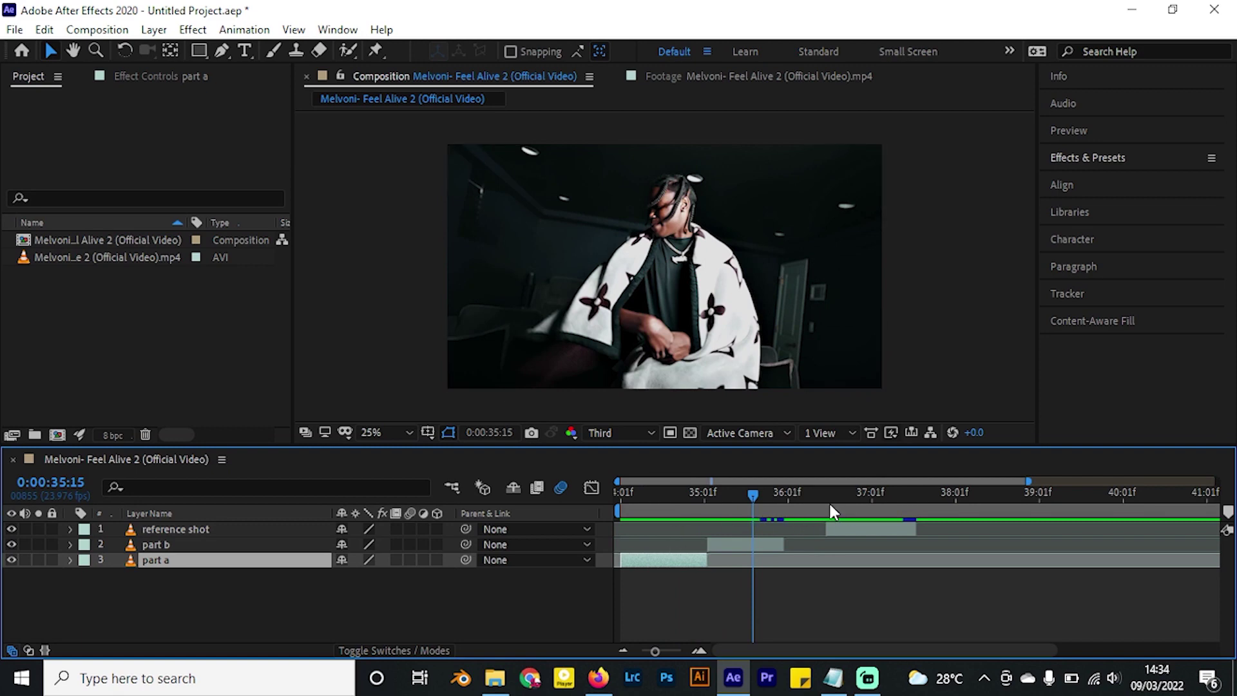
{"action": "left_click_drag", "start_coordinate": [825, 502], "coordinate": [855, 491]}
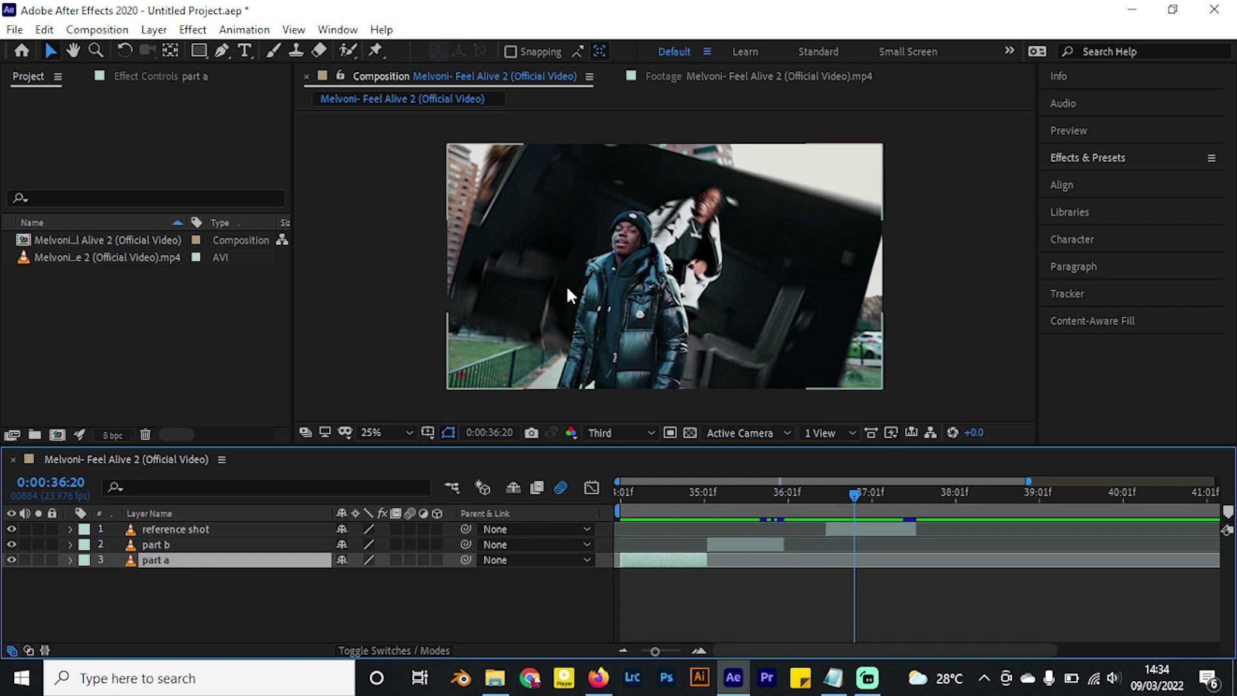
Move to part a's first frame and duplicate the part a layer.
{"action": "left_click", "coordinate": [662, 496]}
{"action": "key", "text": "i"}
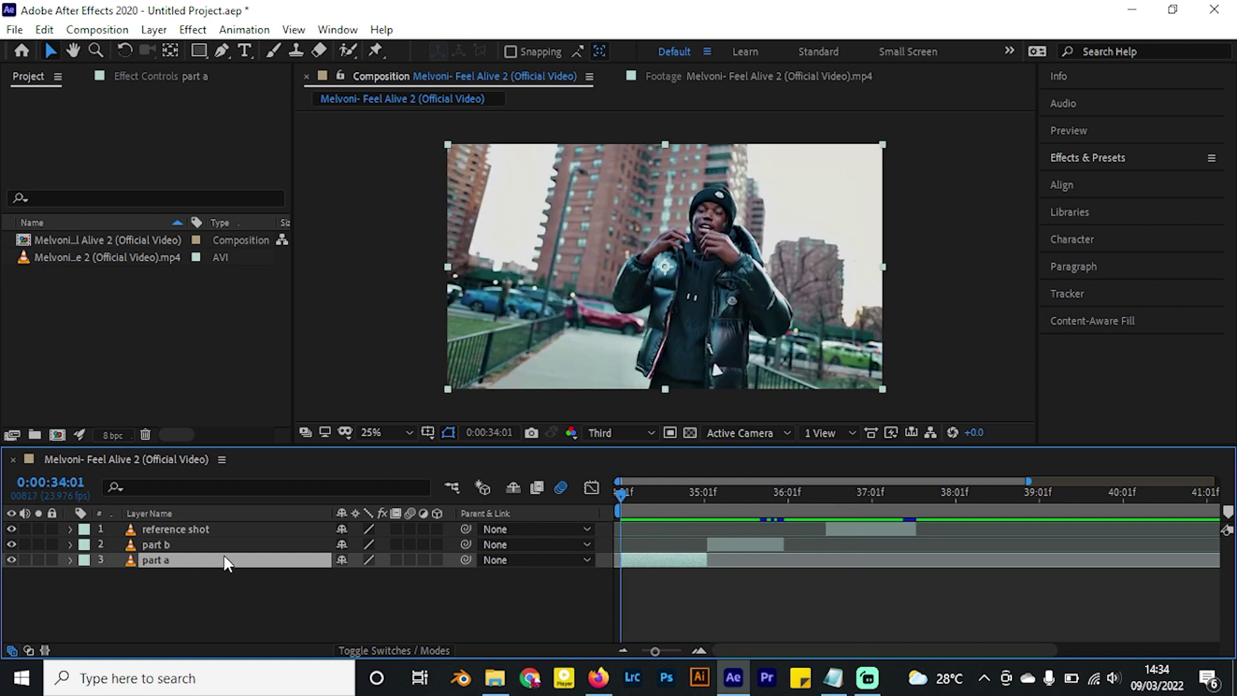
{"action": "key", "text": "ctrl+d"}
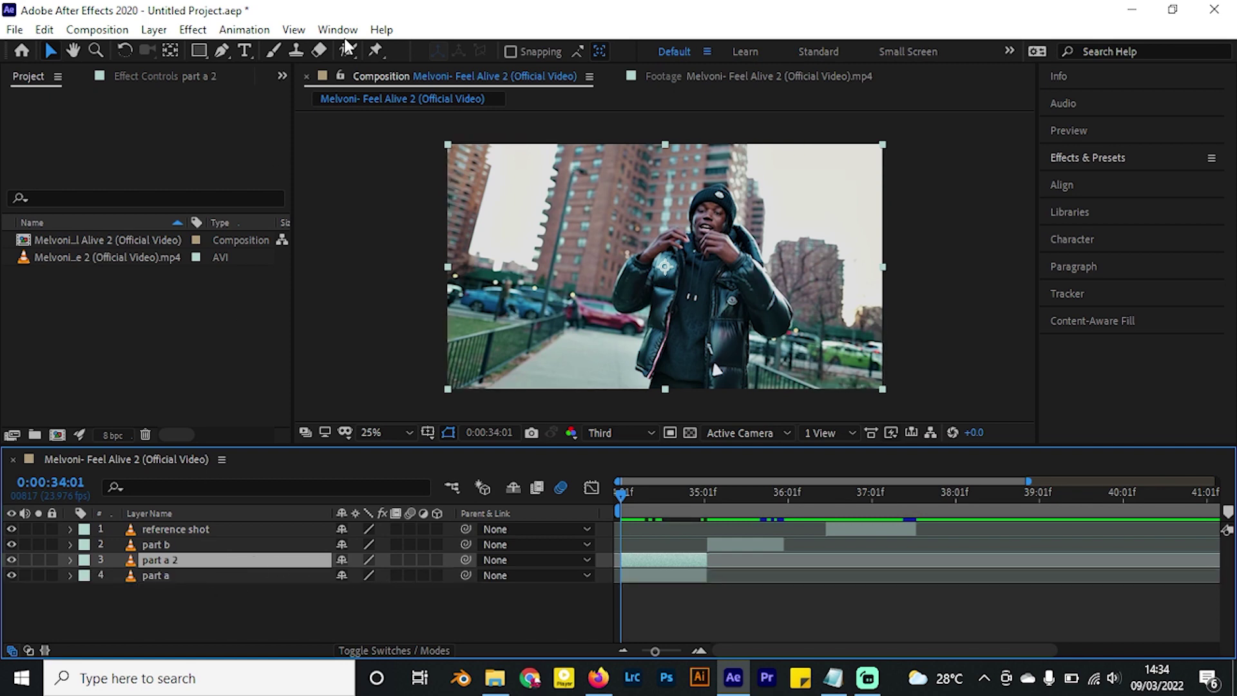
Use Roto Brush on part a 2 in the Layer panel to mark the performer's body.
{"action": "left_click", "coordinate": [345, 54]}
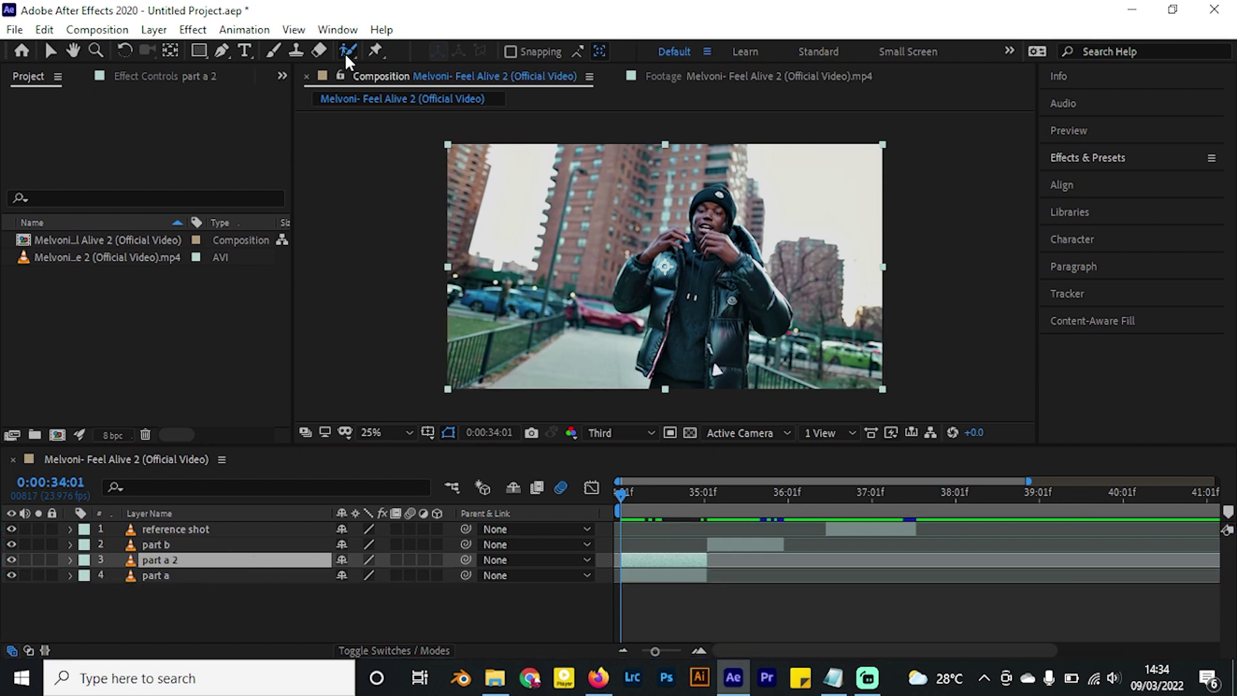
{"action": "double_click", "coordinate": [200, 559]}
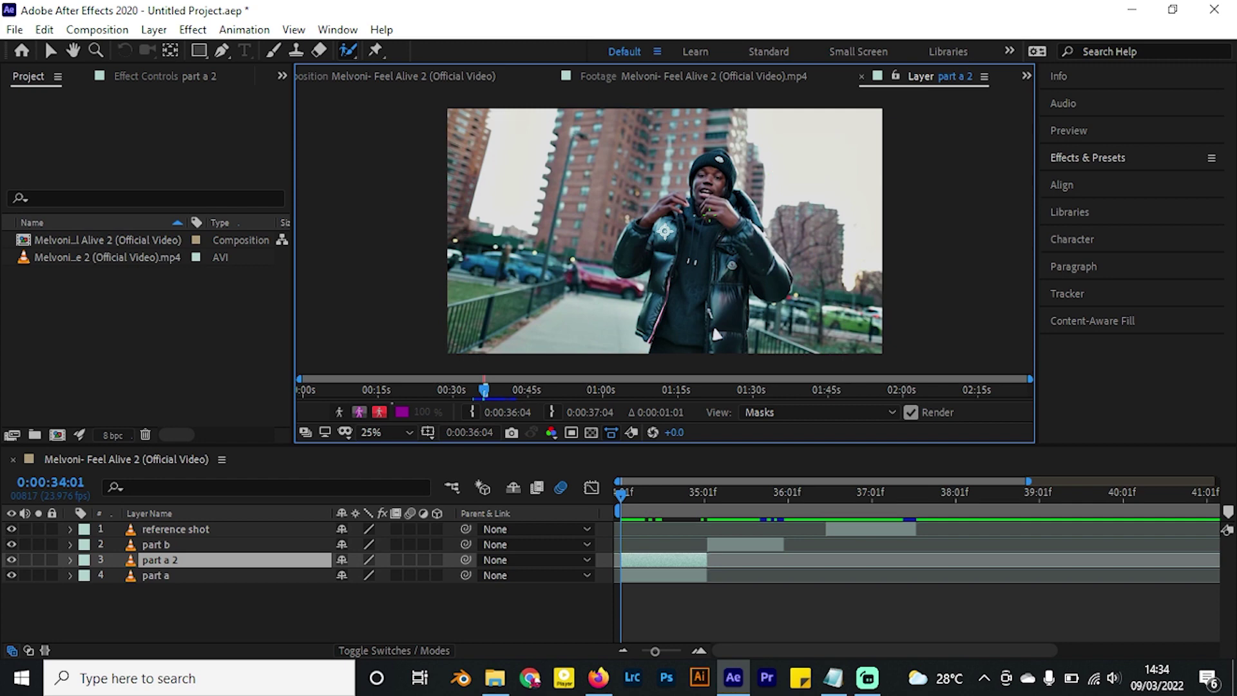
{"action": "left_click_drag", "start_coordinate": [659, 282], "coordinate": [648, 336]}
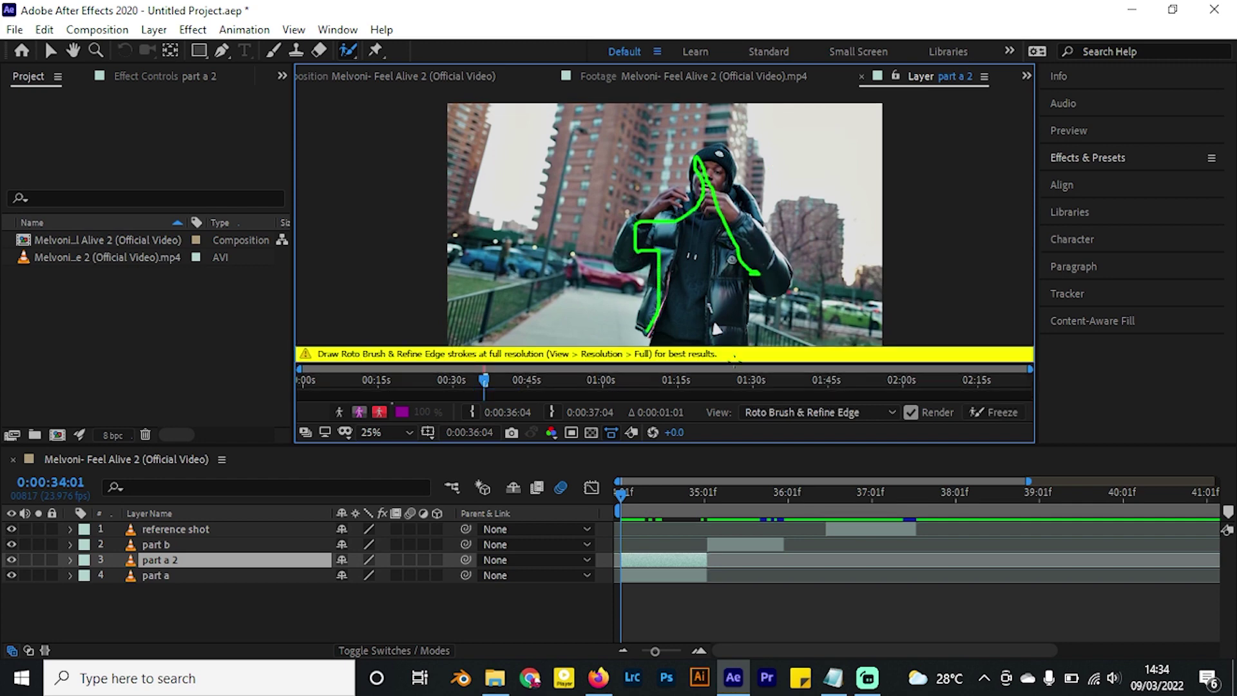
{"action": "key", "text": "period"}
{"action": "key", "text": "period"}
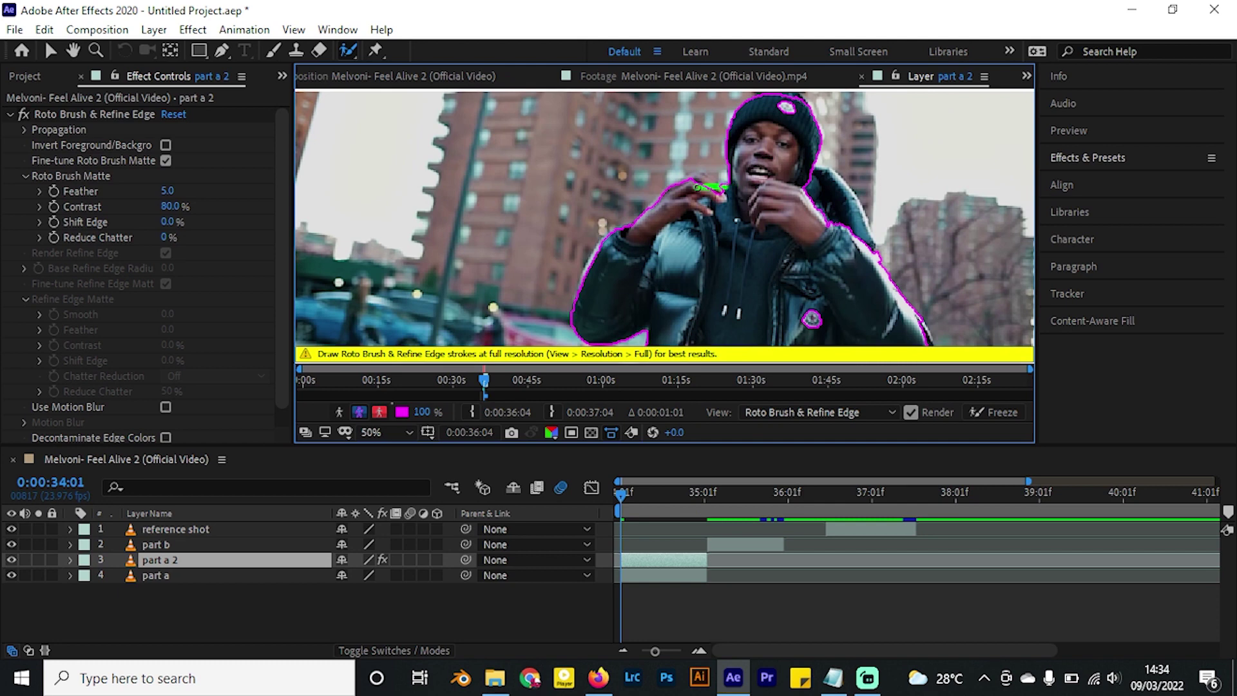
Refine the matte: add the raised hand and lower-left jacket, remove street area.
{"action": "left_click_drag", "start_coordinate": [698, 187], "coordinate": [688, 184]}
{"action": "mouse_move", "coordinate": [752, 230]}
{"action": "left_mouse_down"}
{"action": "mouse_move", "coordinate": [728, 90]}
{"action": "mouse_move", "coordinate": [725, 264]}
{"action": "left_mouse_up"}
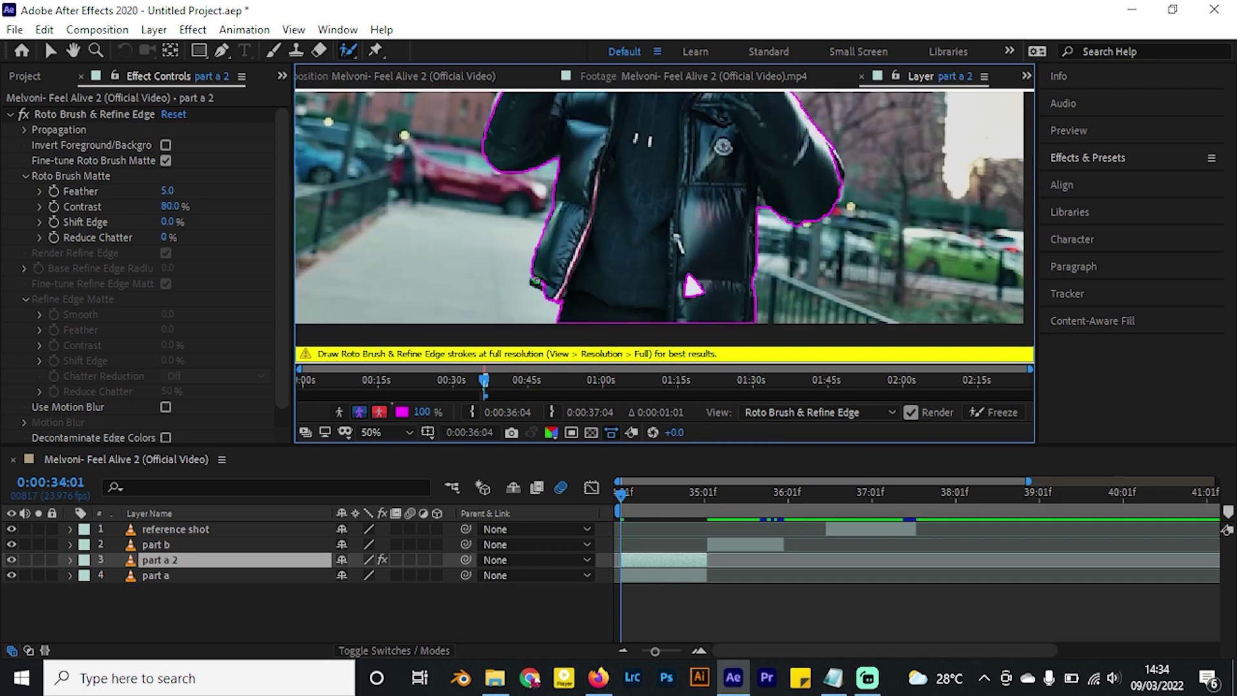
{"action": "left_click_drag", "start_coordinate": [533, 284], "coordinate": [573, 299]}
{"action": "left_click_drag", "start_coordinate": [699, 318], "coordinate": [700, 319]}
{"action": "key", "text": "Page_Down"}
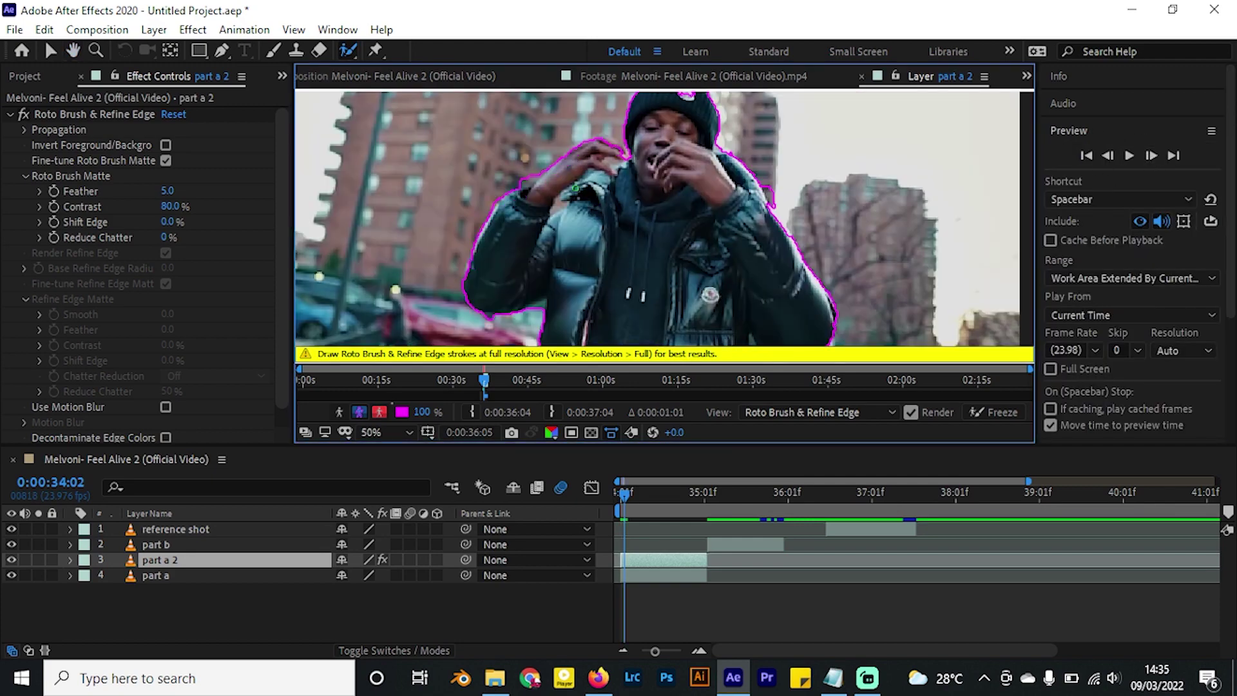
Propagate the matte a few frames, fixing the head, left hand and left arm.
{"action": "key", "text": "Page_Down"}
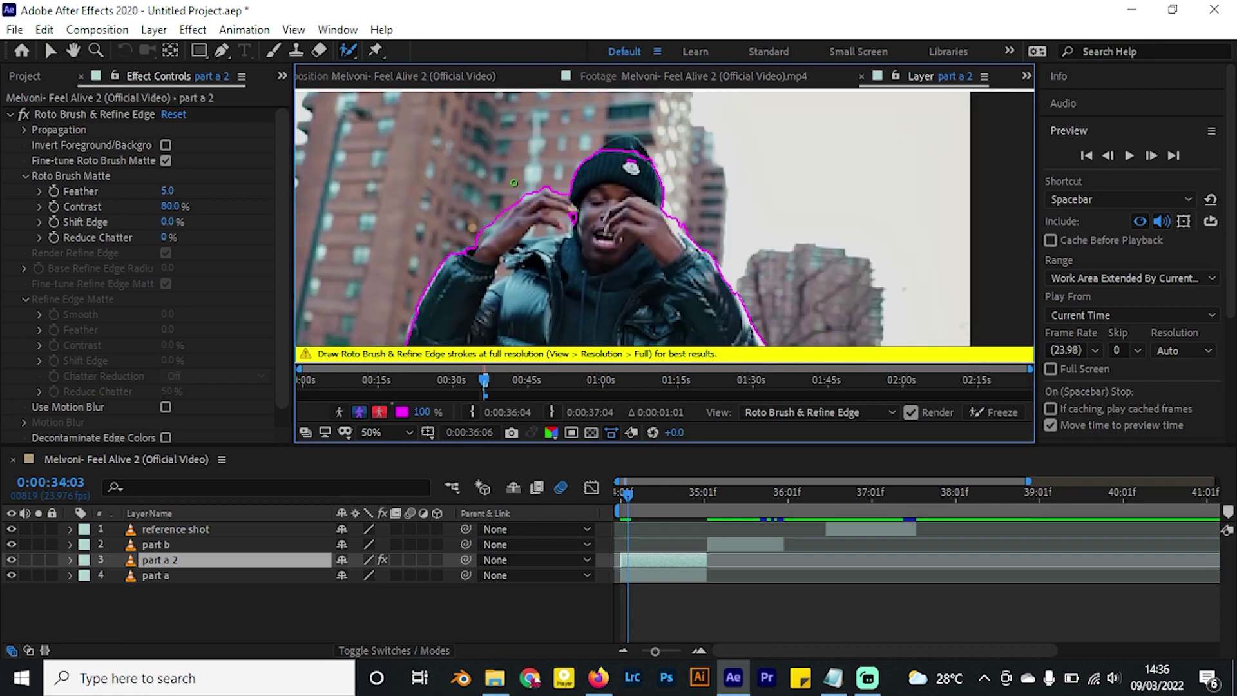
{"action": "left_click_drag", "start_coordinate": [575, 225], "coordinate": [560, 222]}
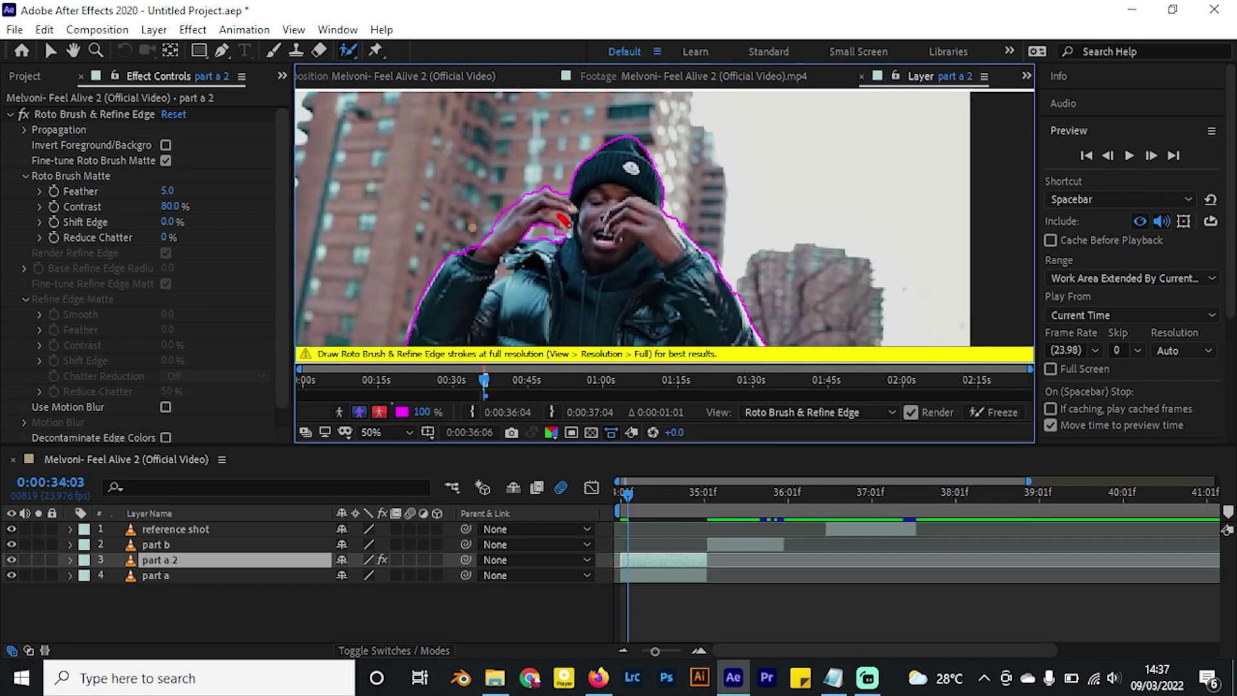
{"action": "key", "text": "Page_Down"}
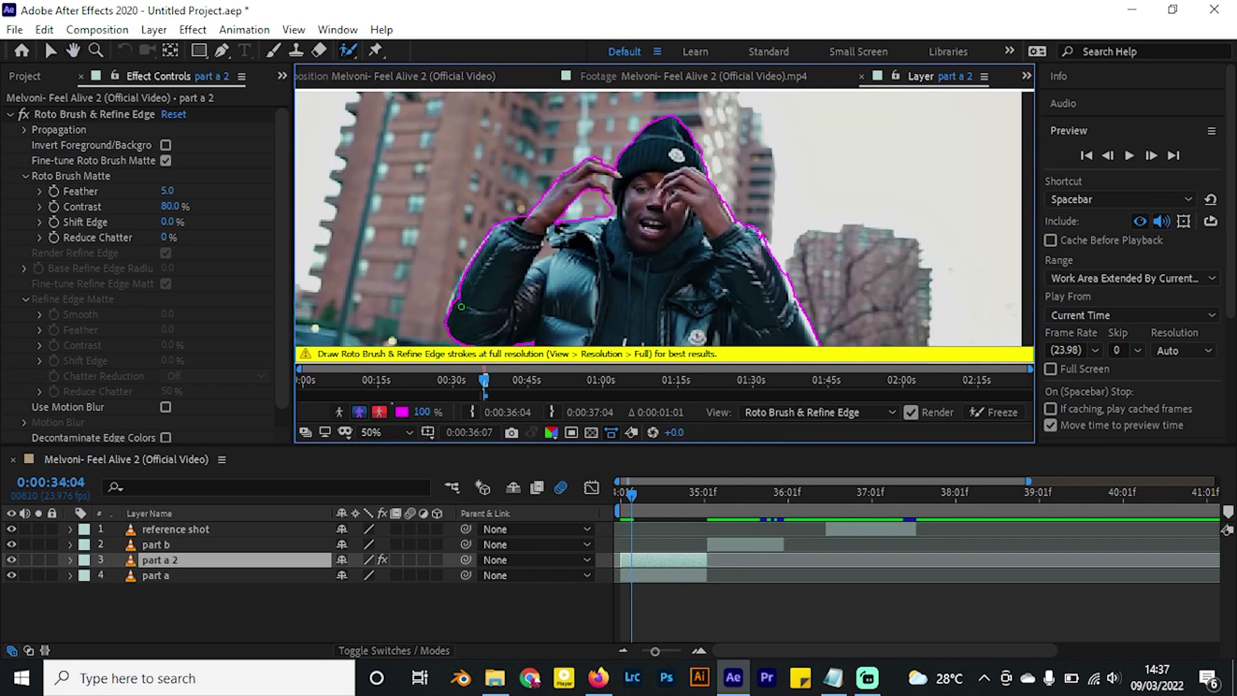
{"action": "left_click", "coordinate": [1150, 155]}
{"action": "left_click", "coordinate": [1150, 155]}
{"action": "left_click_drag", "start_coordinate": [509, 245], "coordinate": [517, 178]}
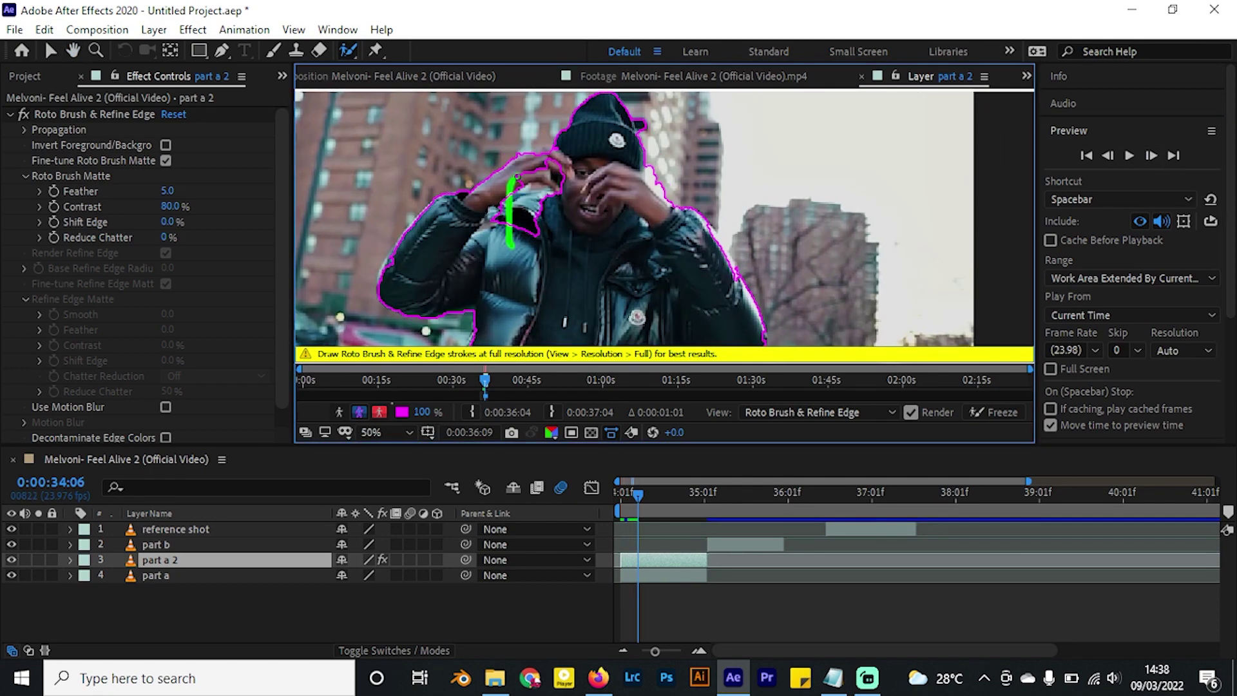
{"action": "left_click_drag", "start_coordinate": [728, 235], "coordinate": [687, 149]}
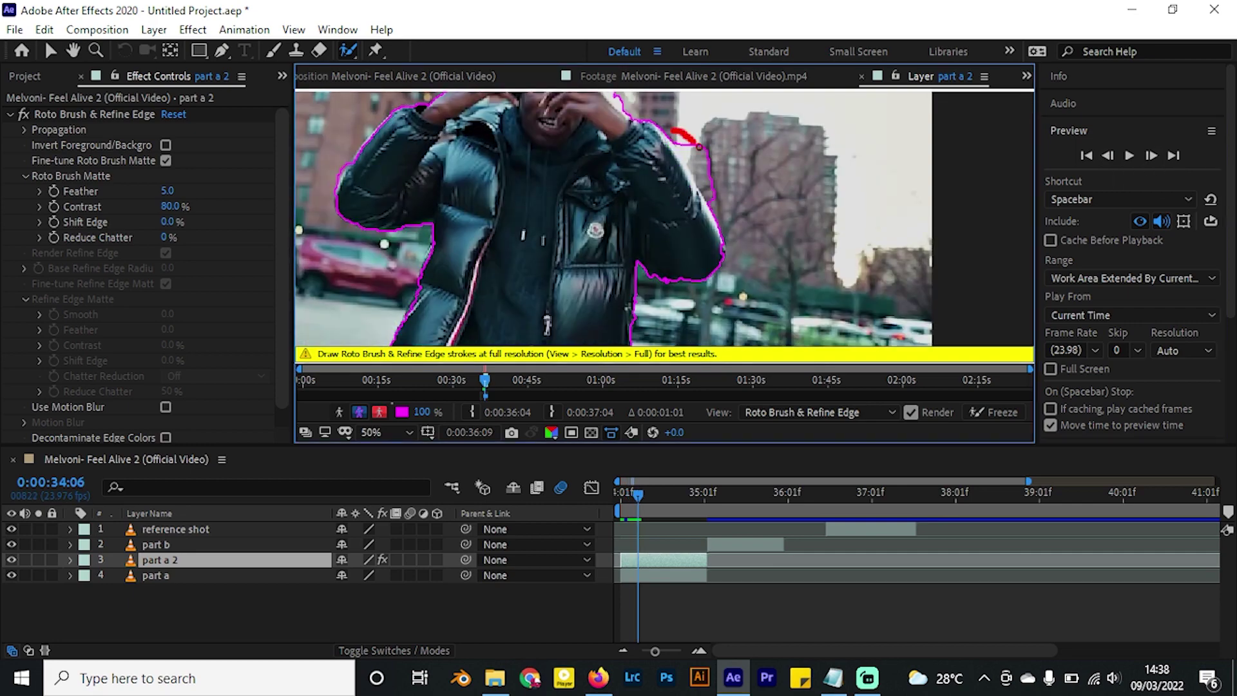
Propagate the roto matte forward seven more frames.
{"action": "left_click", "coordinate": [1151, 156]}
{"action": "left_click", "coordinate": [1150, 156]}
{"action": "left_click", "coordinate": [1151, 155]}
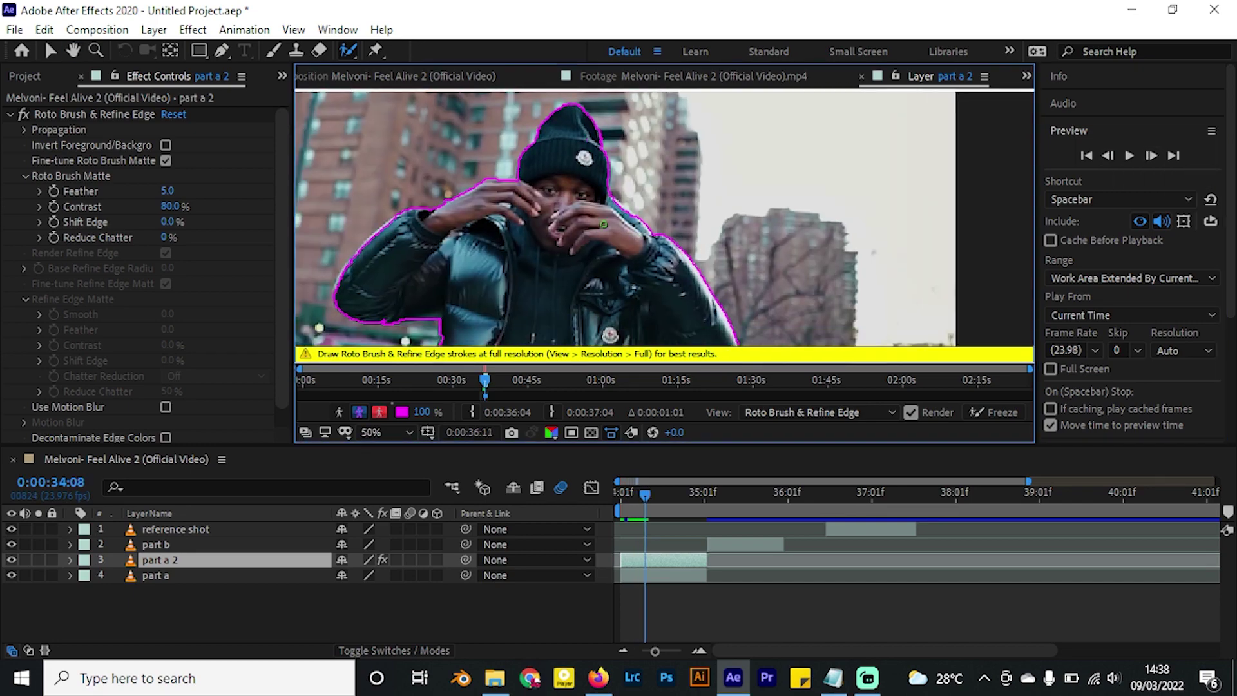
{"action": "left_click", "coordinate": [1151, 156]}
{"action": "left_click", "coordinate": [1150, 155]}
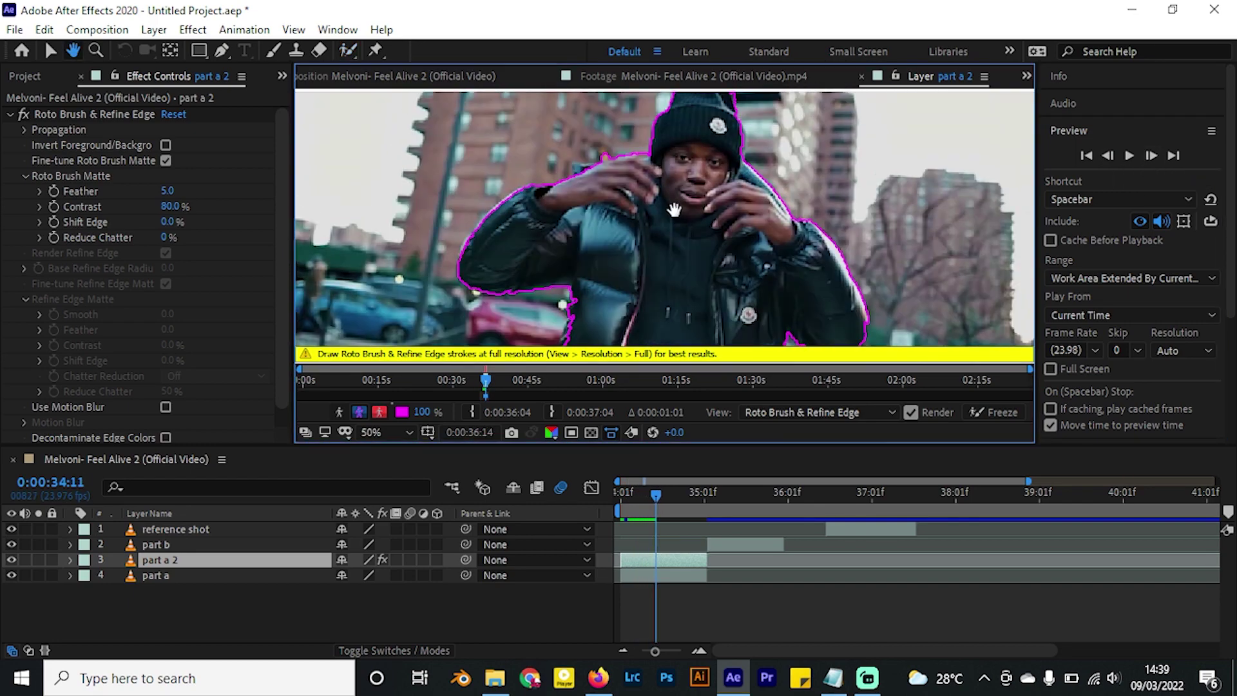
{"action": "left_click", "coordinate": [1150, 155]}
{"action": "left_click", "coordinate": [1150, 155]}
{"action": "left_click", "coordinate": [1150, 155]}
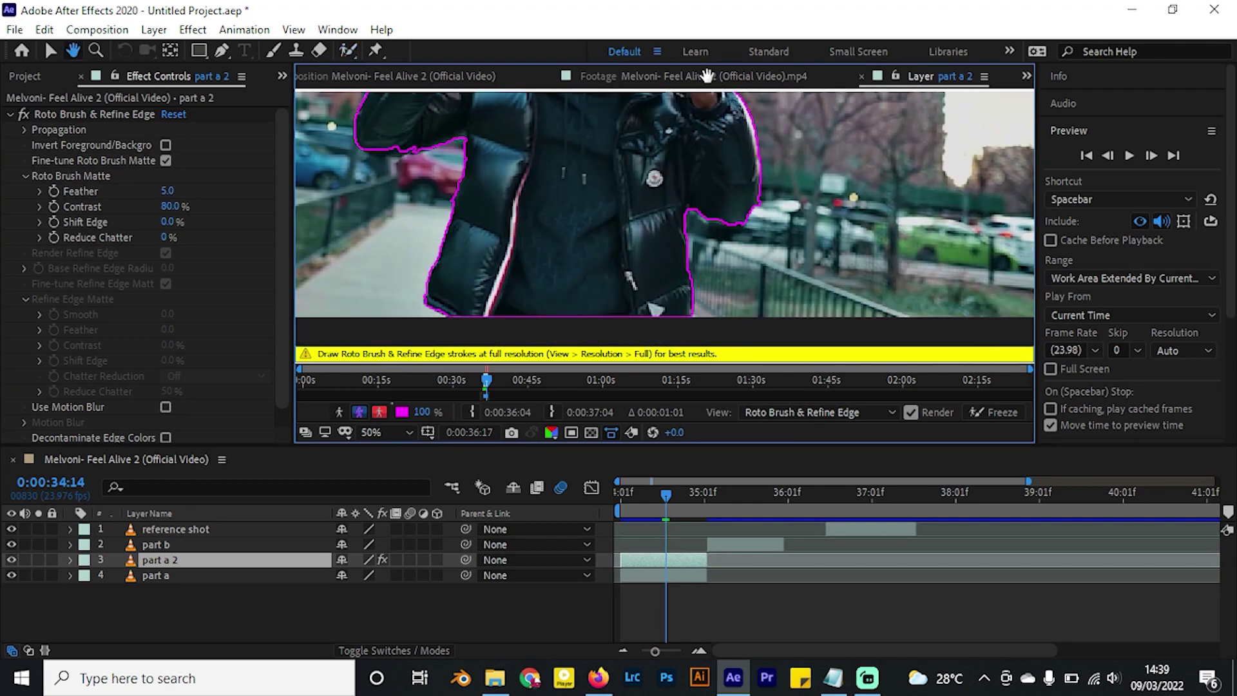
{"action": "left_click", "coordinate": [1150, 155]}
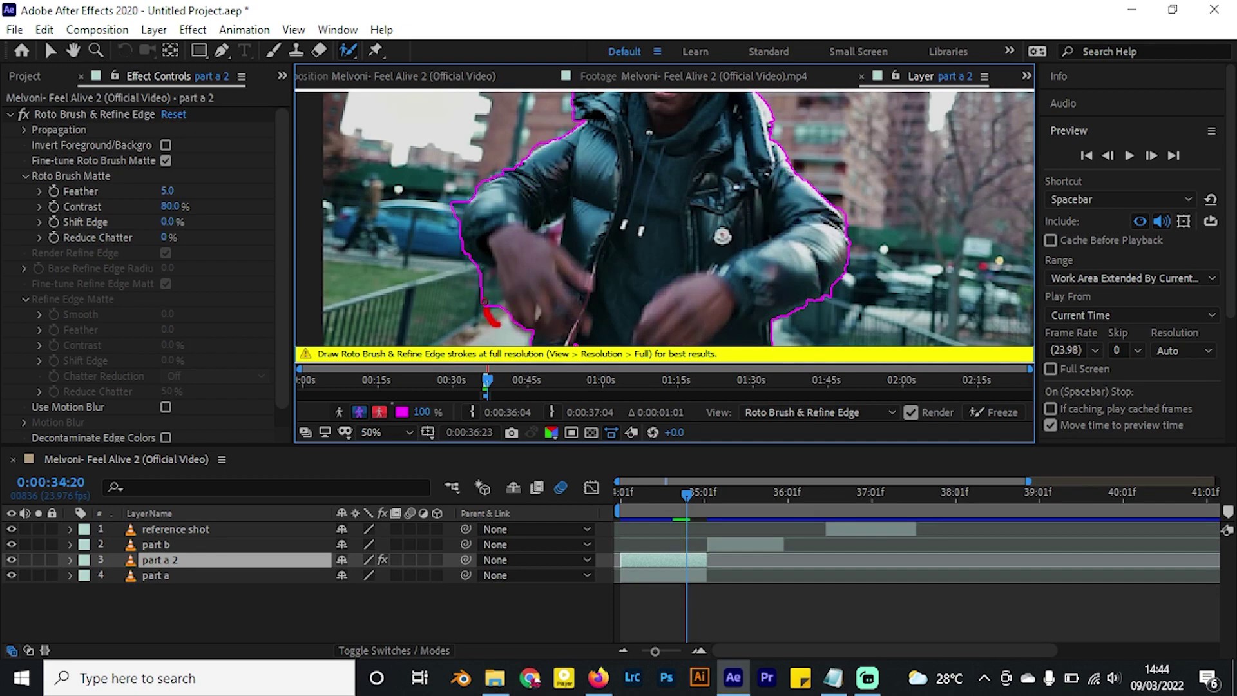
Continue propagating the matte from 0:00:34:21 through to about 35:02.
{"action": "key", "text": "Page_Down"}
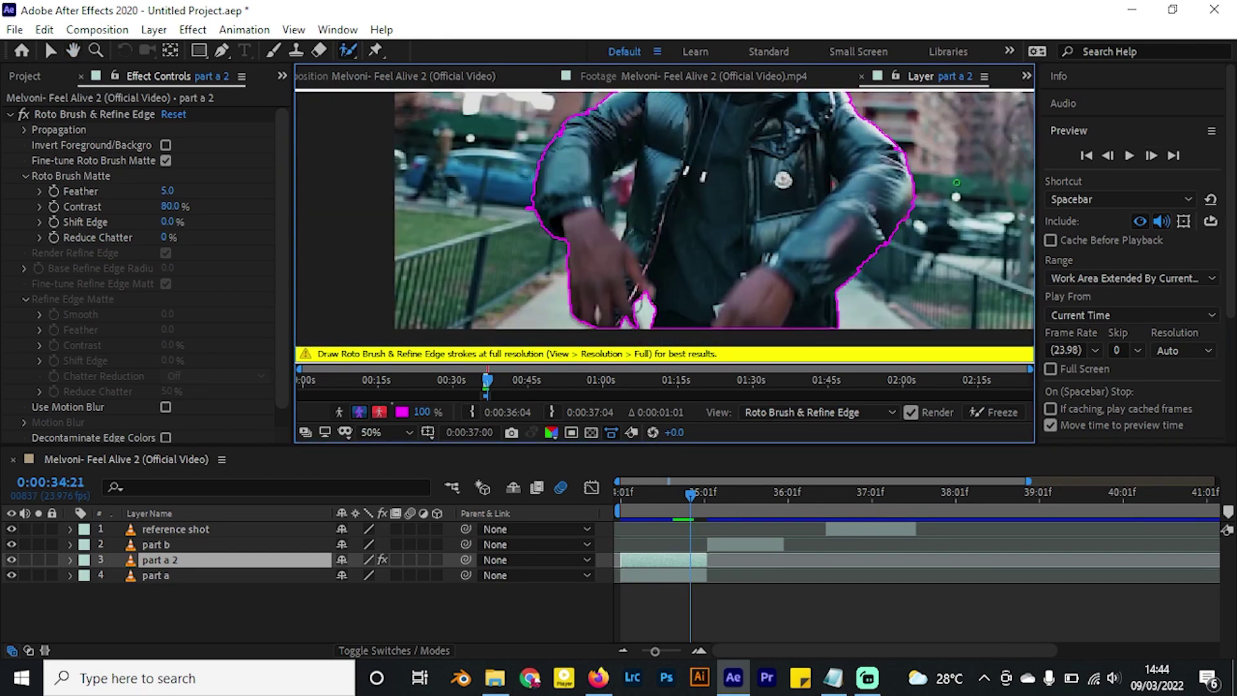
{"action": "key", "text": "Page_Down"}
{"action": "left_click", "coordinate": [1151, 156]}
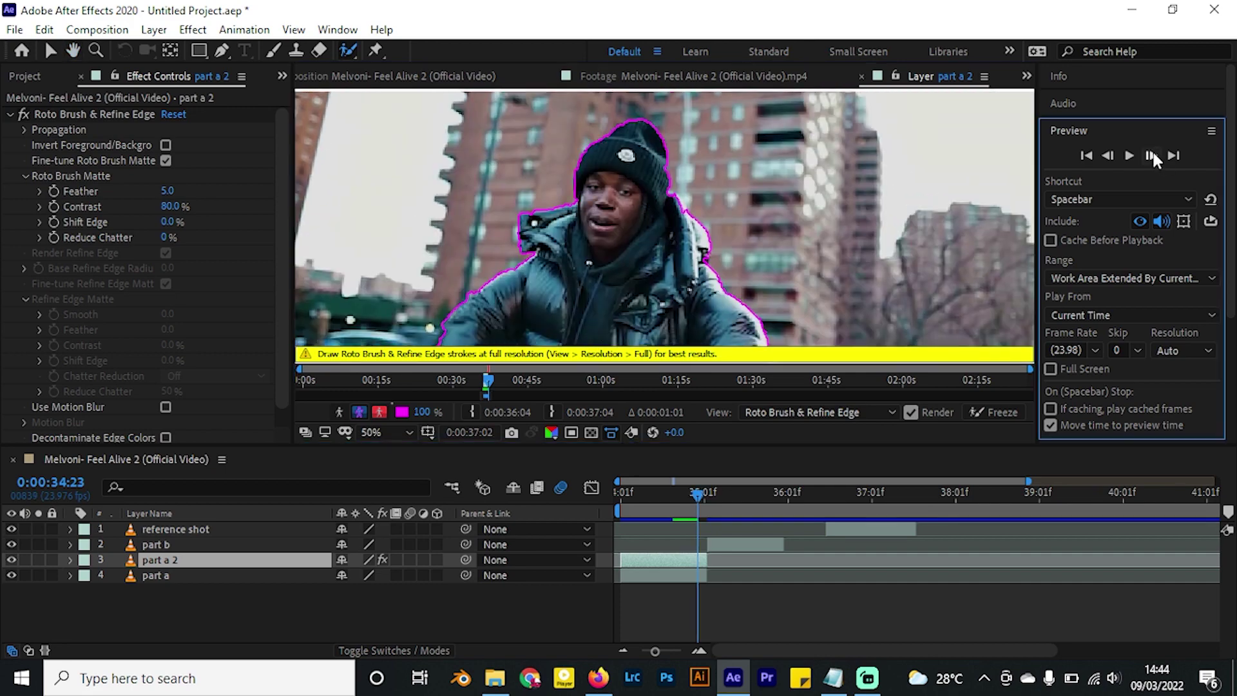
{"action": "left_click", "coordinate": [1151, 155]}
{"action": "key", "text": "Page_Down"}
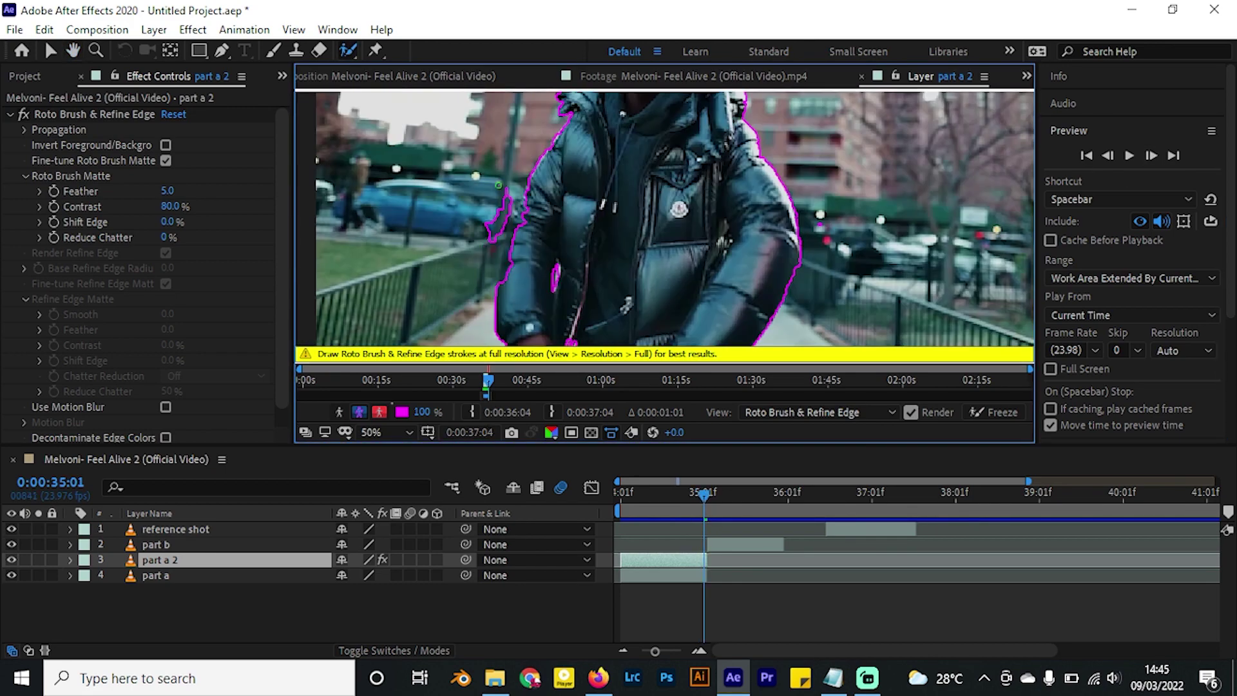
{"action": "left_click", "coordinate": [1150, 155]}
{"action": "scroll", "coordinate": [600, 232], "scroll_direction": "up", "scroll_amount": 1}
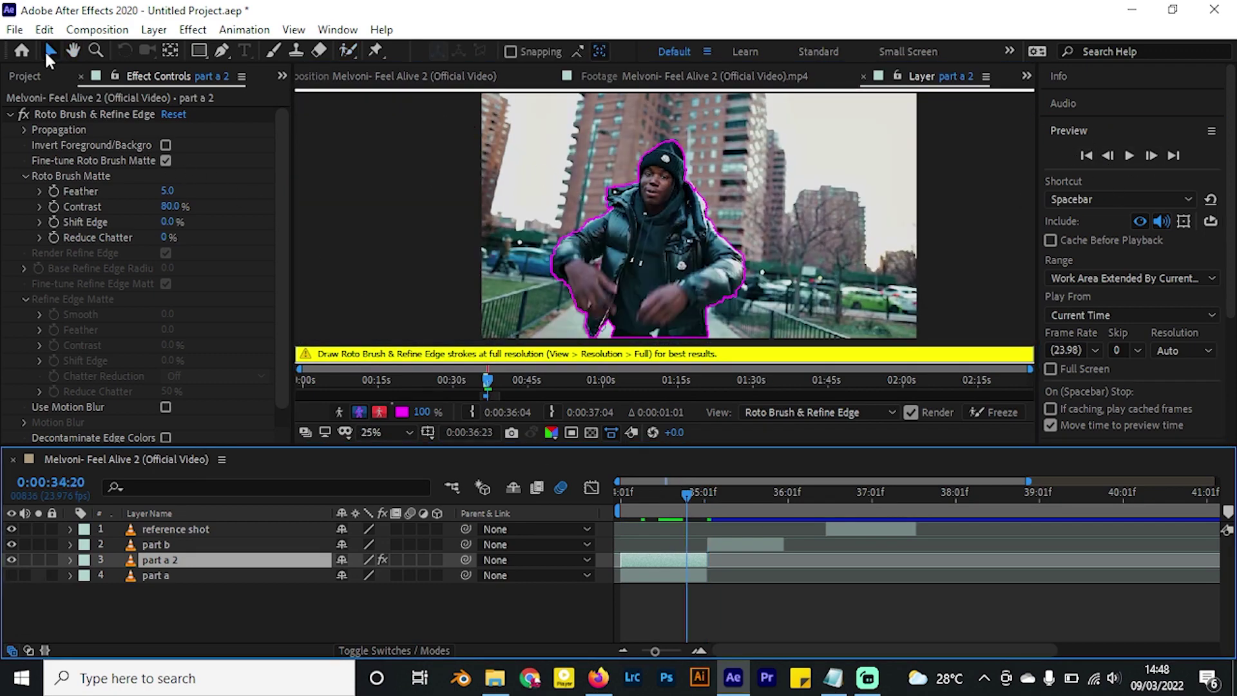
Review the matte from 34:17 and Freeze the Roto Brush propagation.
{"action": "left_click", "coordinate": [120, 91]}
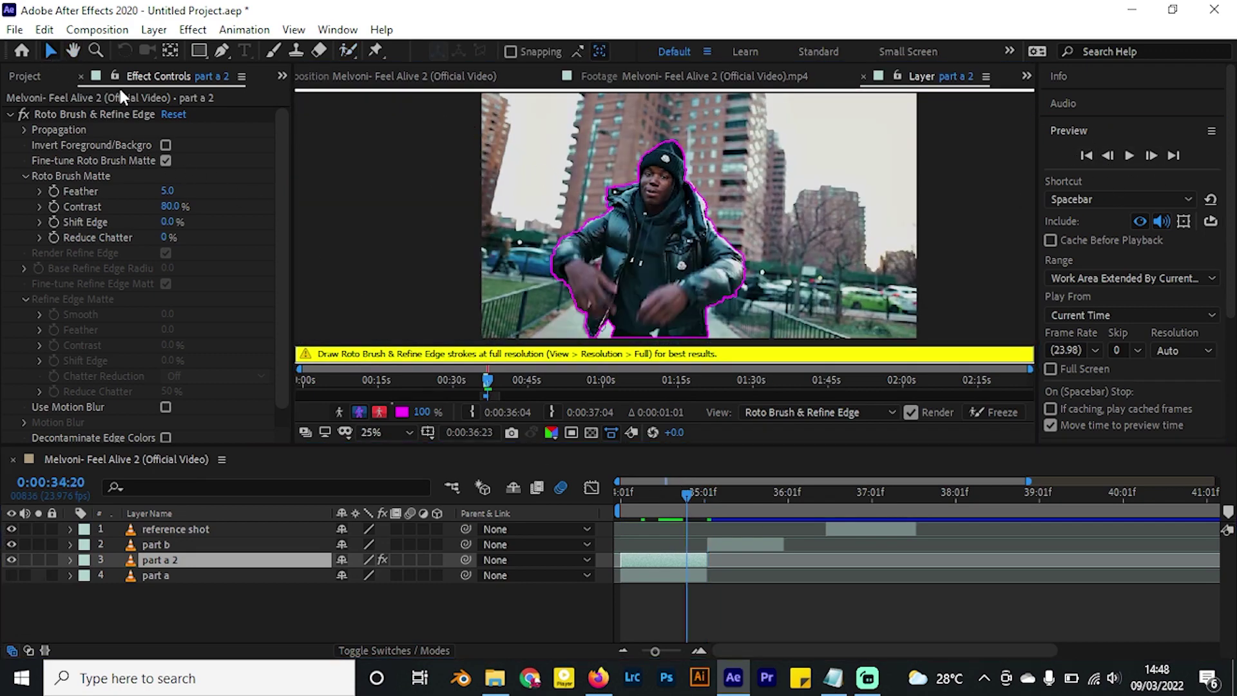
{"action": "left_click", "coordinate": [349, 75]}
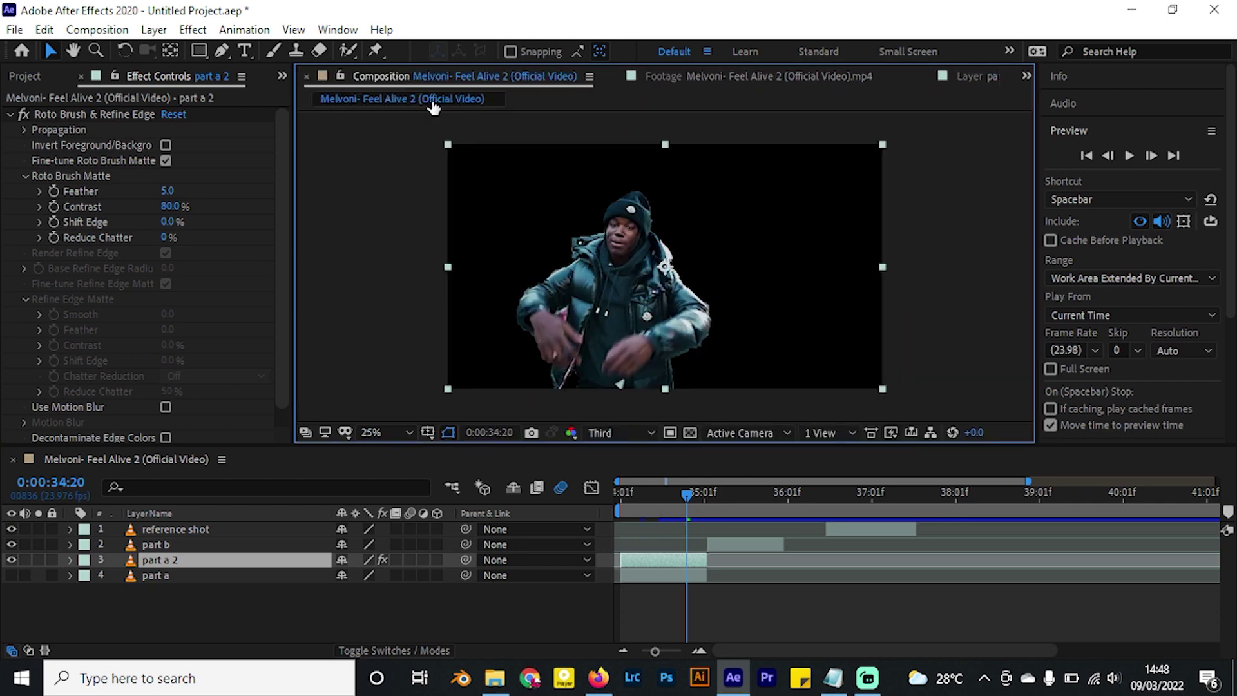
{"action": "left_click", "coordinate": [966, 75]}
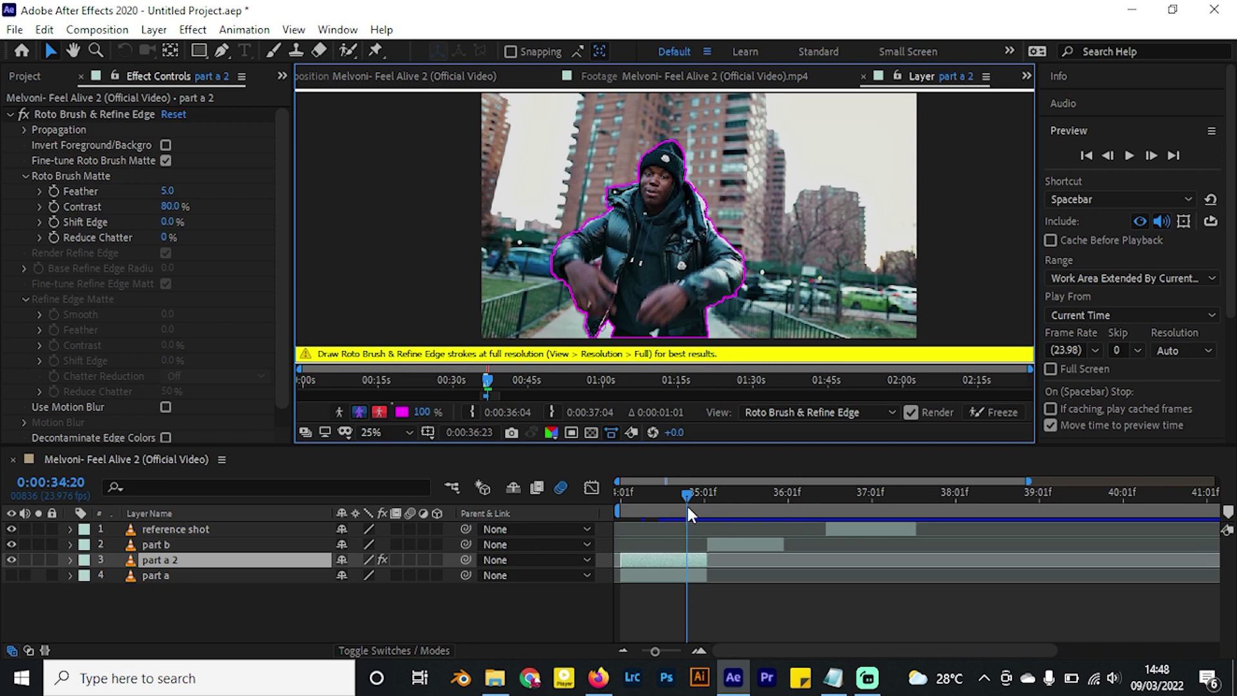
{"action": "mouse_move", "coordinate": [686, 506]}
{"action": "left_mouse_down"}
{"action": "mouse_move", "coordinate": [701, 501]}
{"action": "mouse_move", "coordinate": [677, 516]}
{"action": "left_mouse_up"}
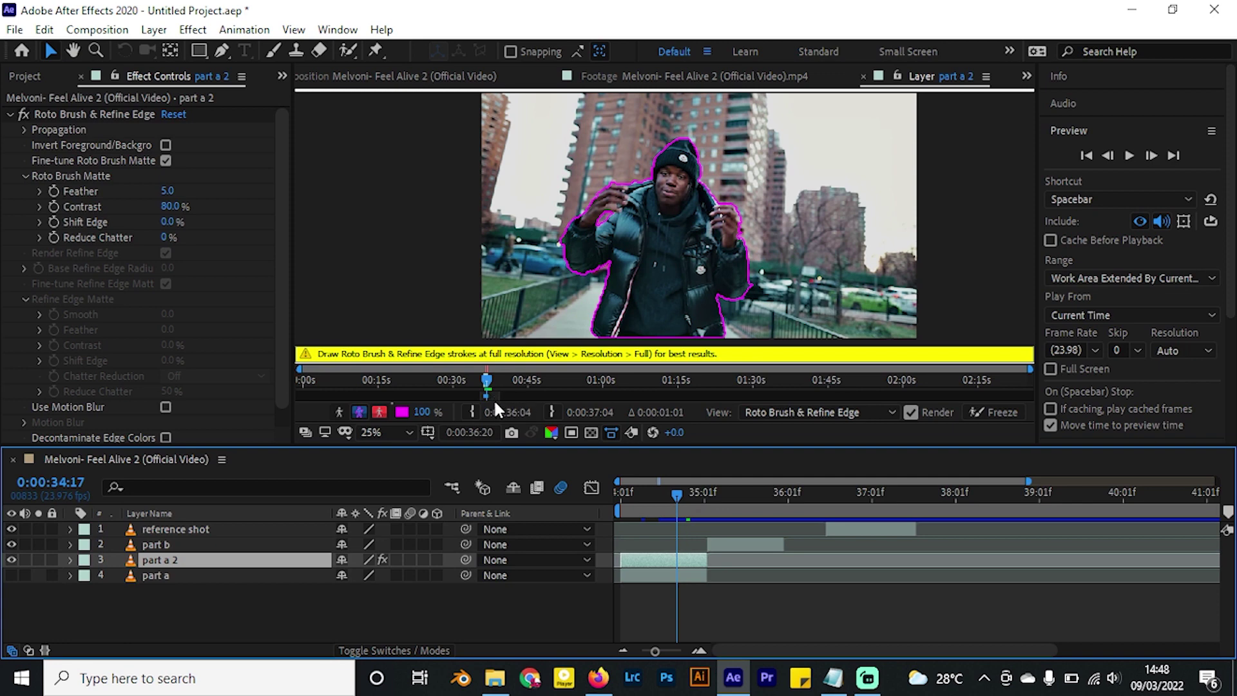
{"action": "left_click", "coordinate": [509, 392]}
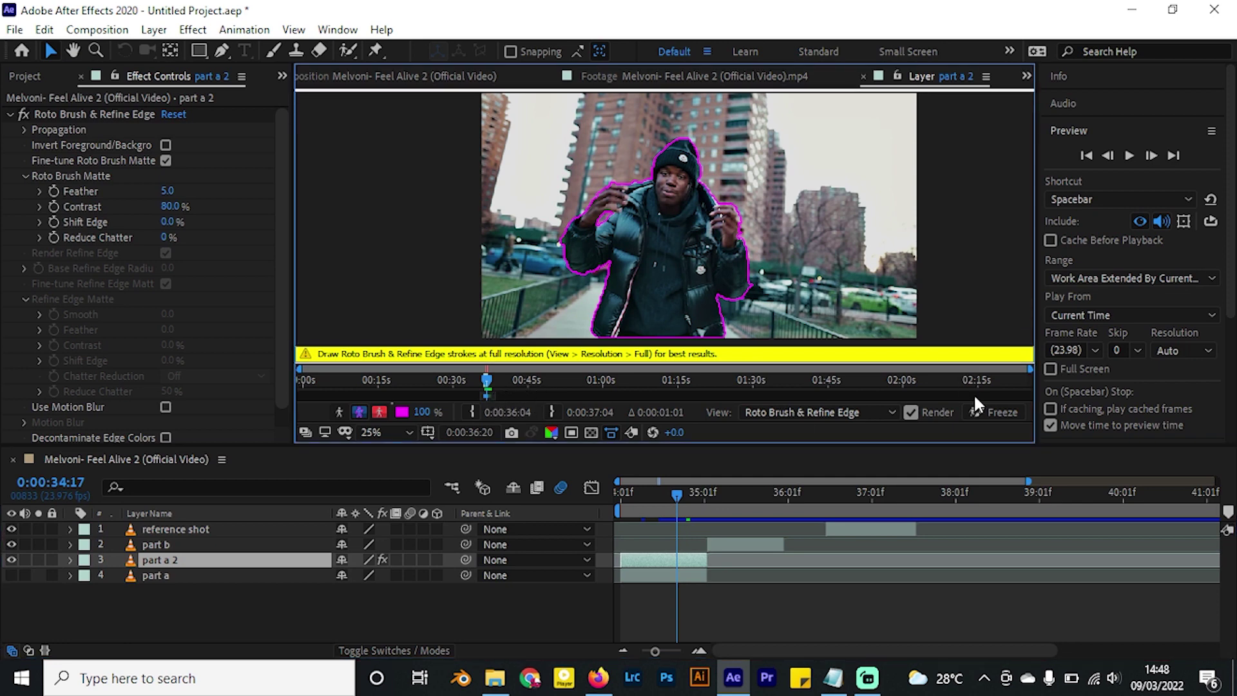
{"action": "left_click", "coordinate": [992, 412]}
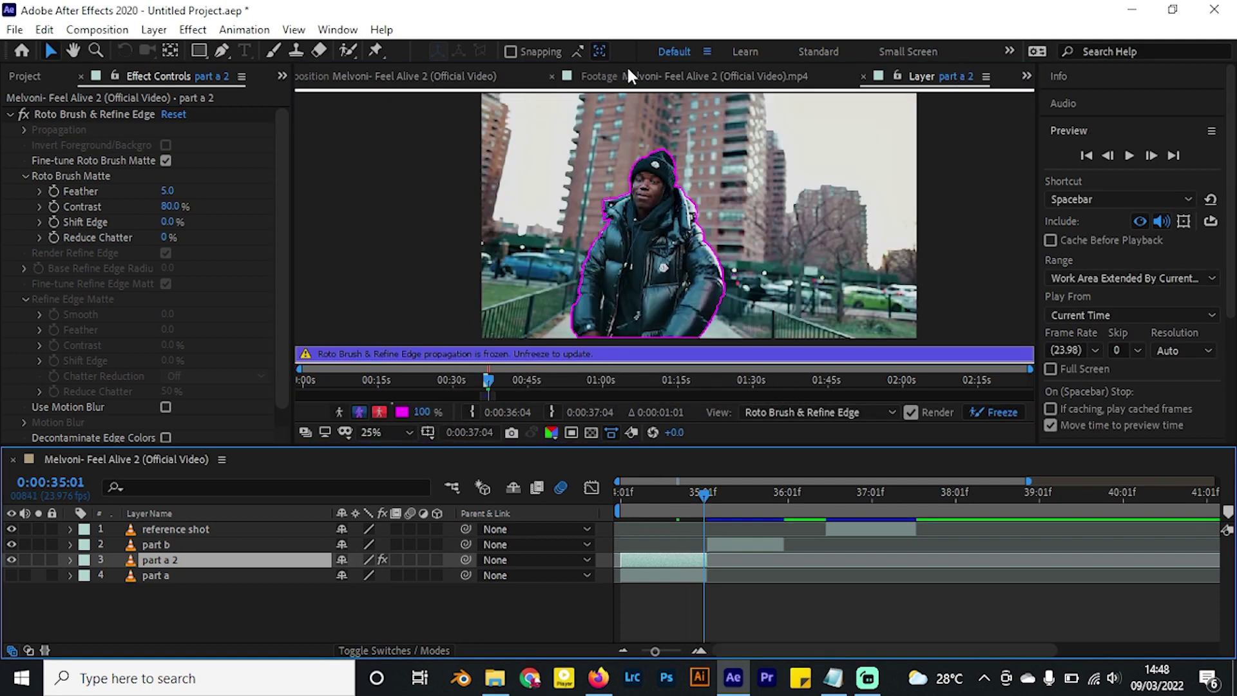
Check the frozen matte in the composition, set Feather 10.8 and Shift Edge 9.0%, and reshow part a.
{"action": "left_click", "coordinate": [415, 80]}
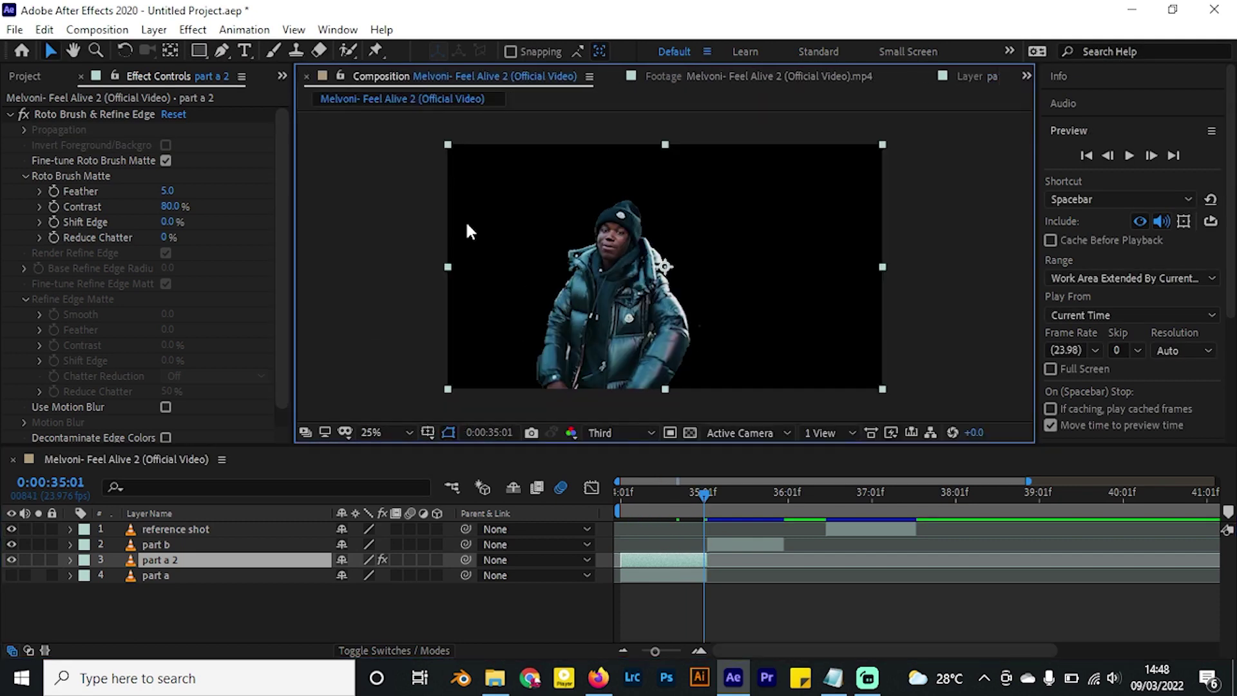
{"action": "left_click", "coordinate": [11, 575]}
{"action": "left_click", "coordinate": [11, 575]}
{"action": "left_click", "coordinate": [641, 504]}
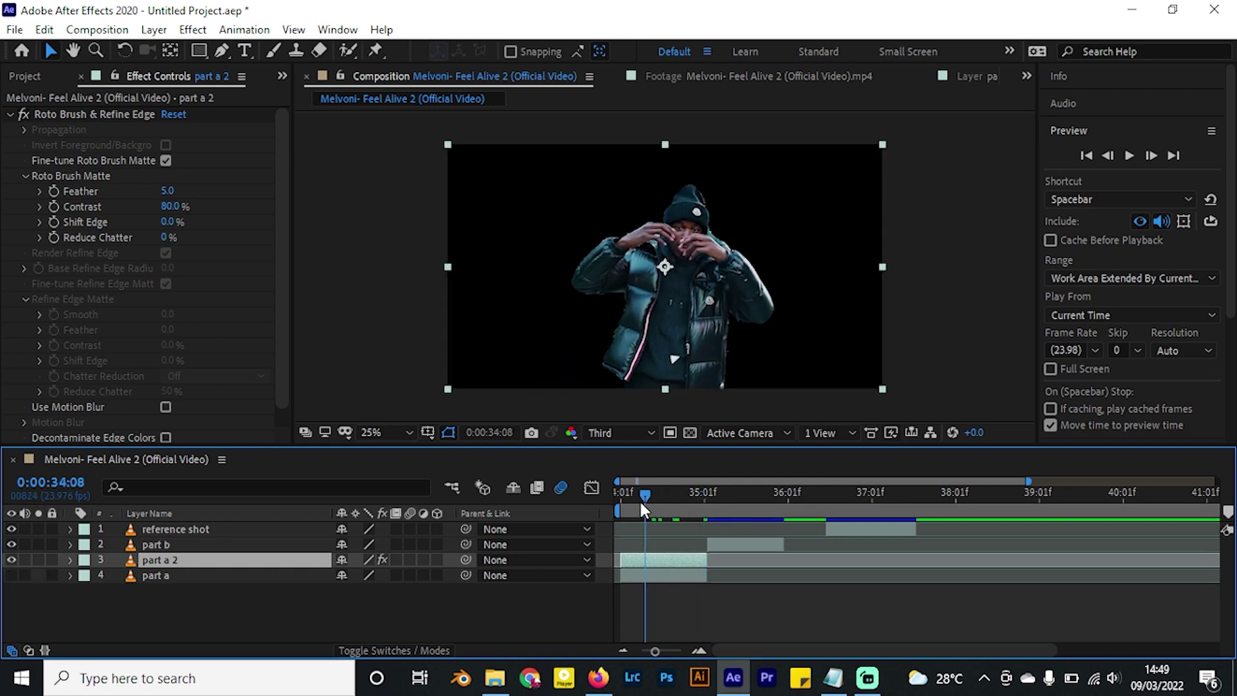
{"action": "left_click_drag", "start_coordinate": [640, 503], "coordinate": [669, 480]}
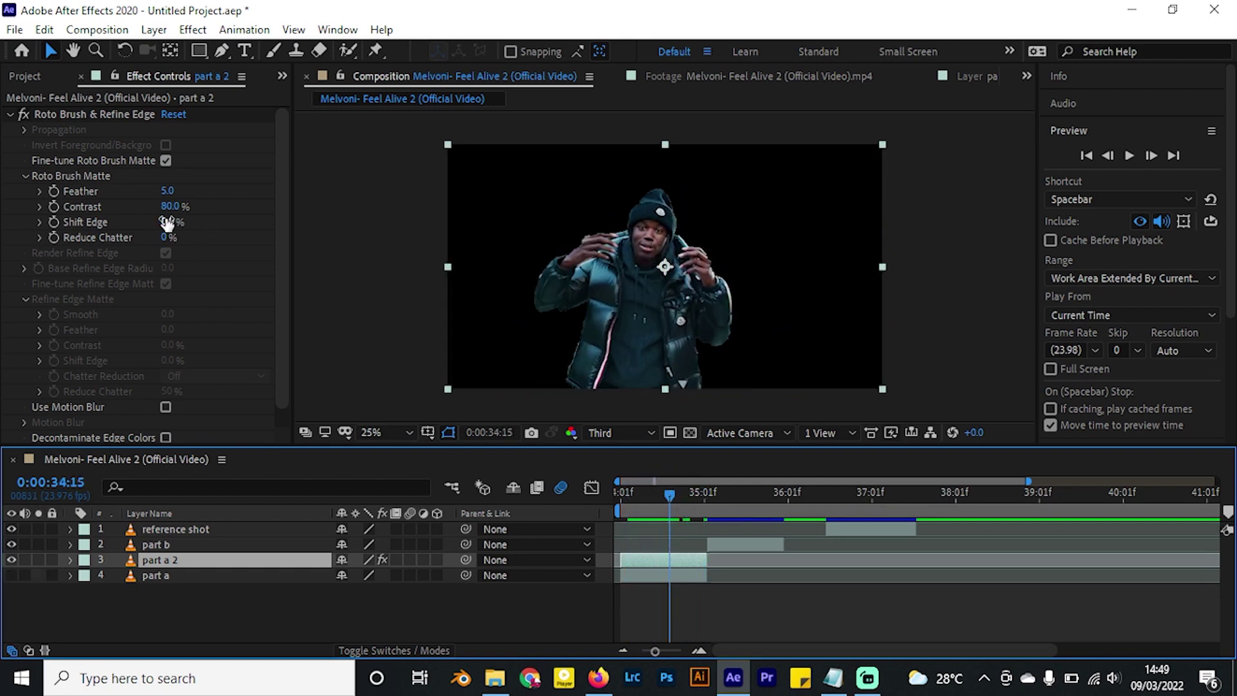
{"action": "left_click_drag", "start_coordinate": [167, 223], "coordinate": [199, 218]}
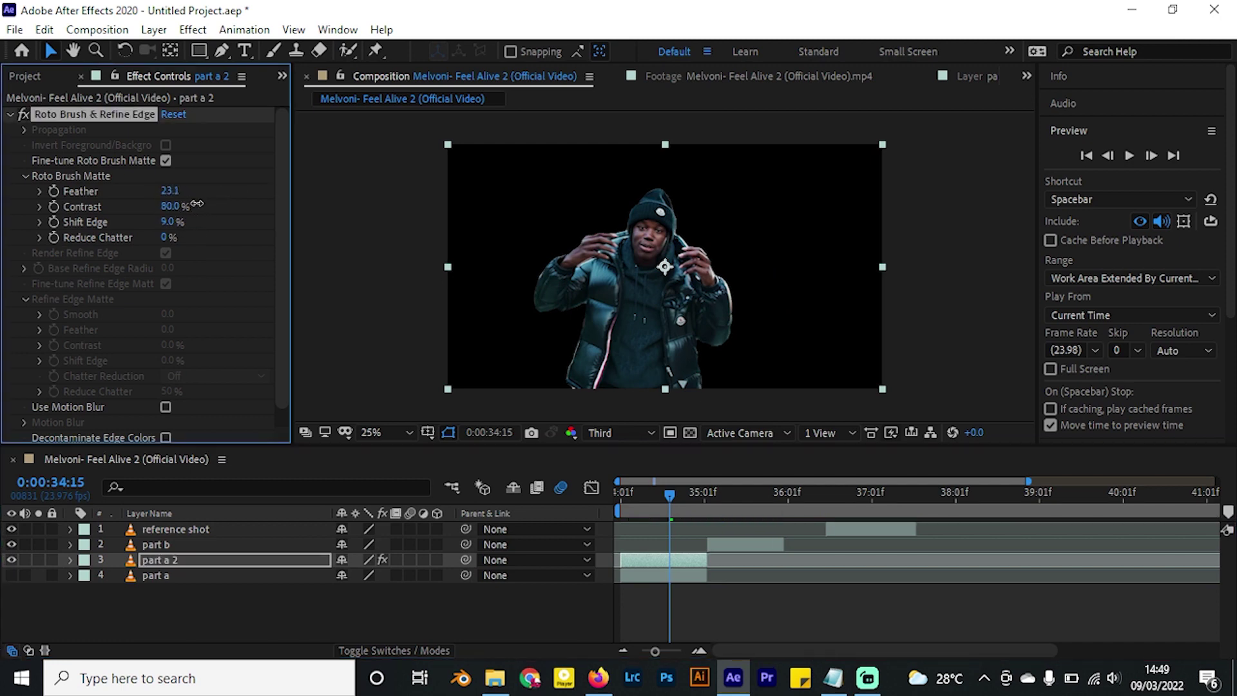
{"action": "left_click", "coordinate": [12, 575]}
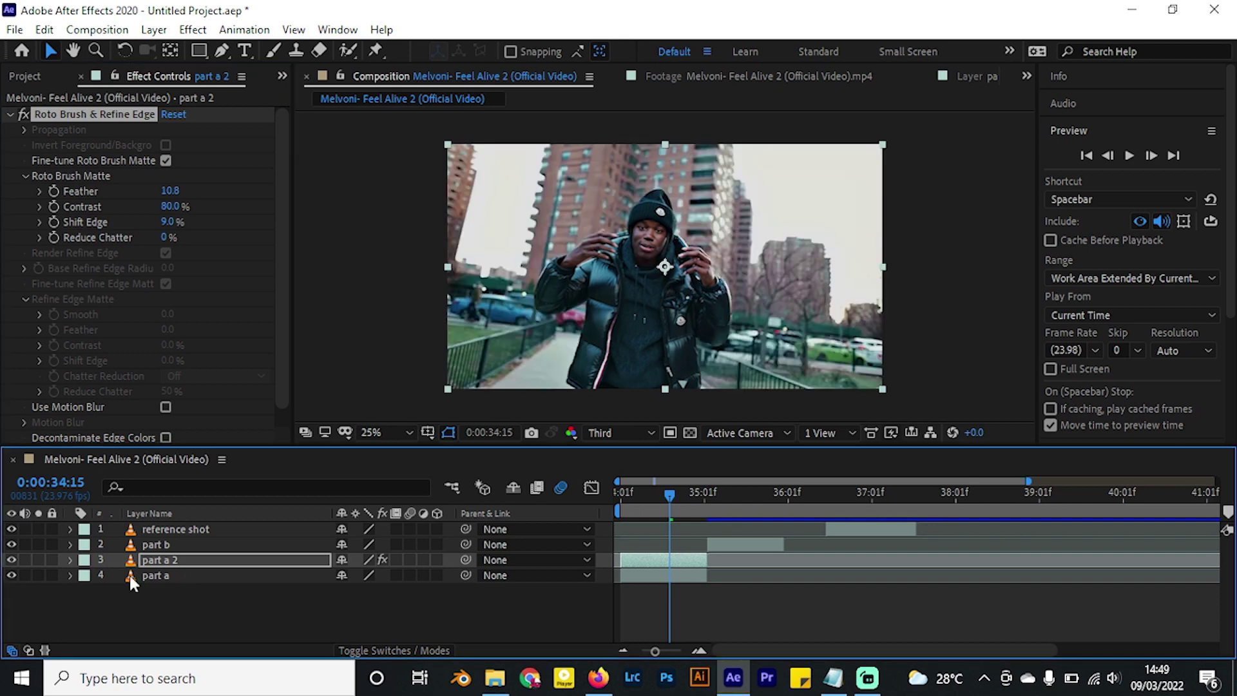
Rename part a 2 to 'part a rotoscoped' and give it a Yellow label.
{"action": "left_click", "coordinate": [191, 560]}
{"action": "key", "text": "Return"}
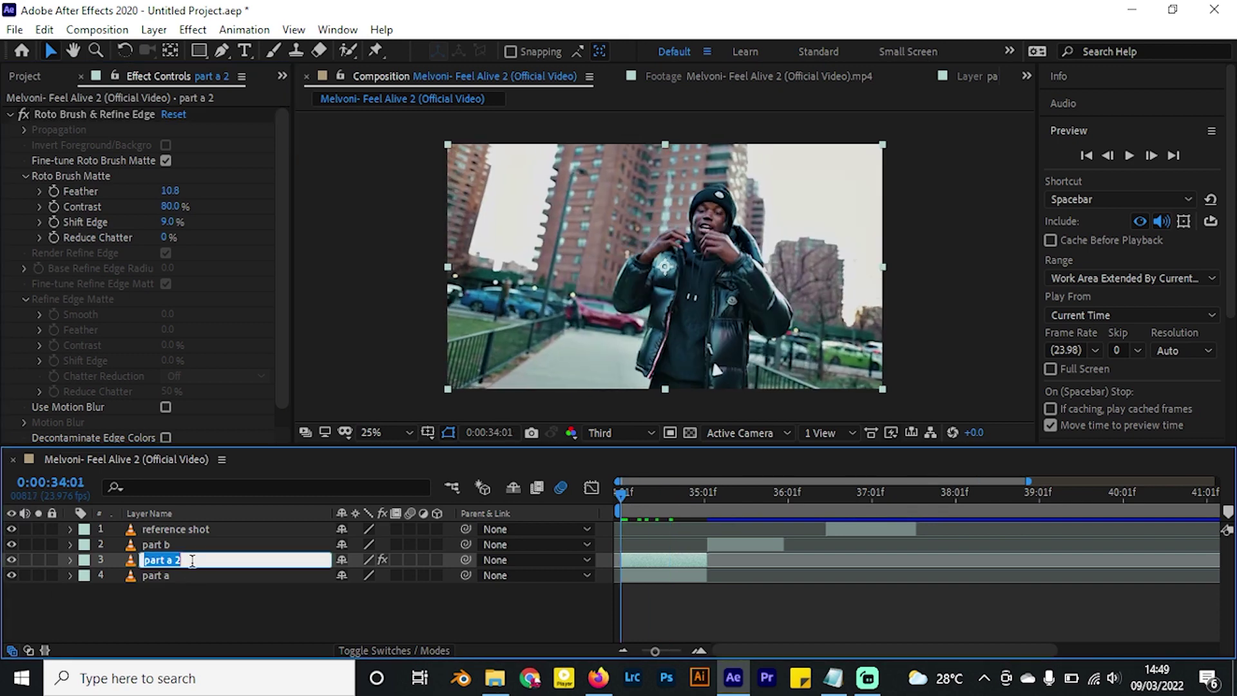
{"action": "type", "text": "part a rotoscoped"}
{"action": "key", "text": "Return"}
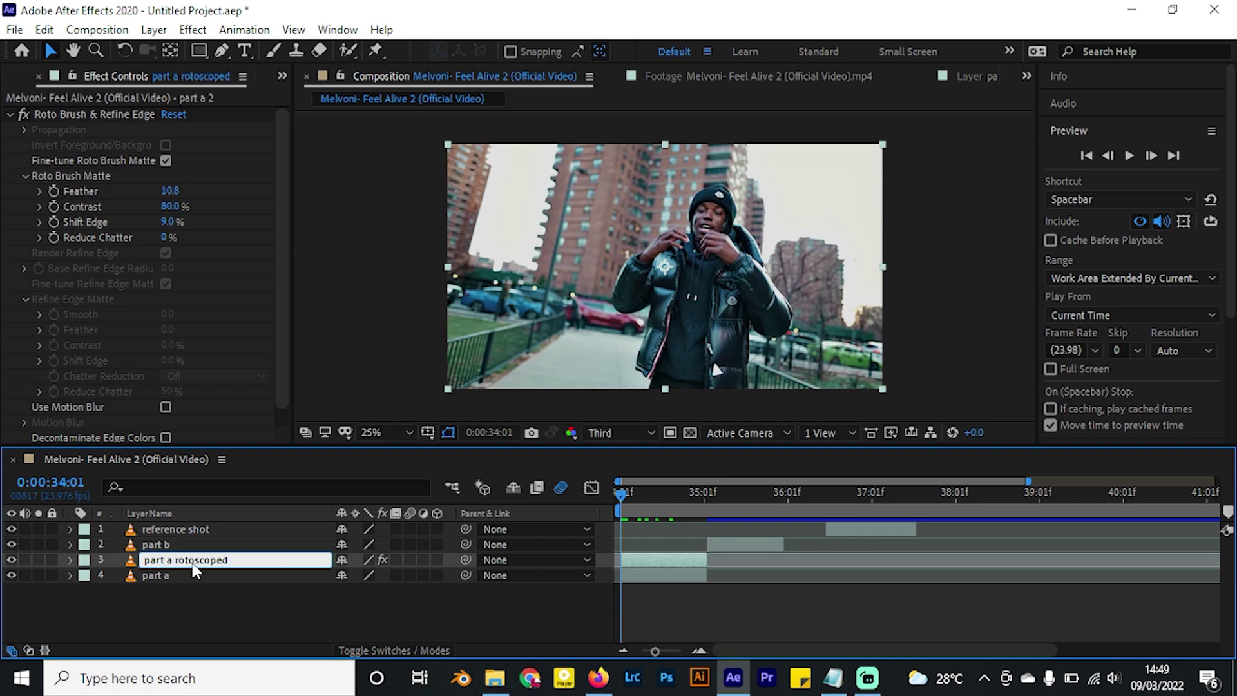
{"action": "left_click", "coordinate": [83, 561]}
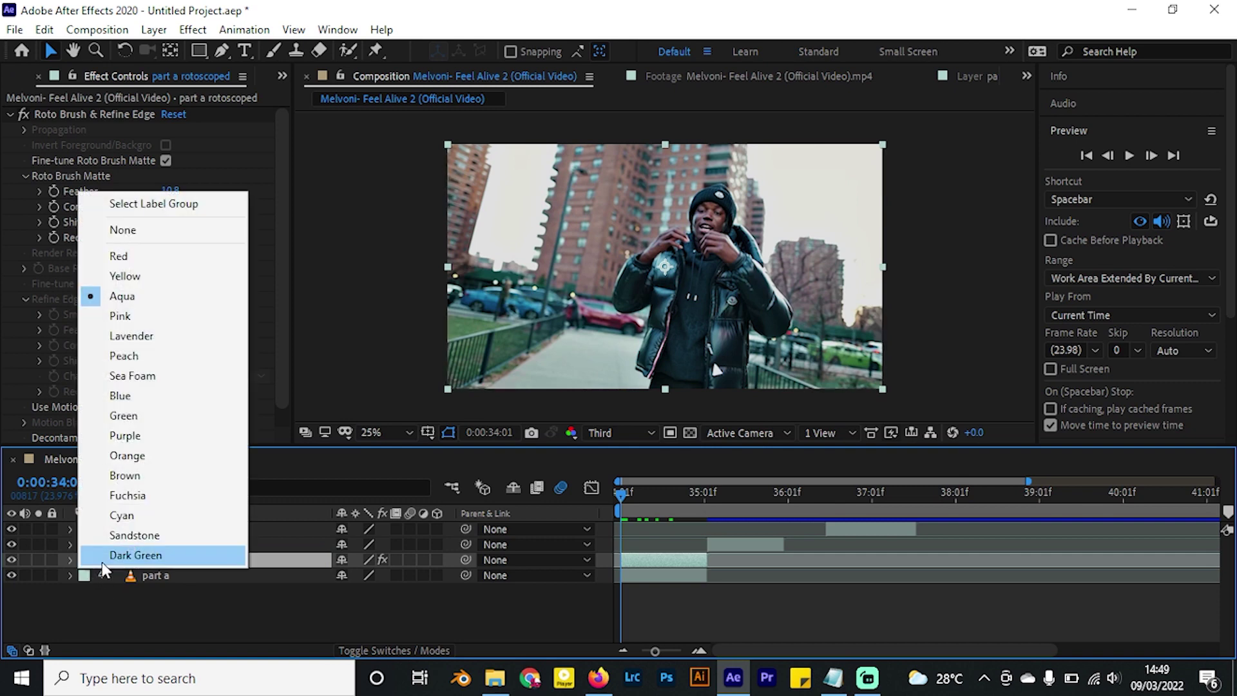
{"action": "left_click", "coordinate": [160, 275]}
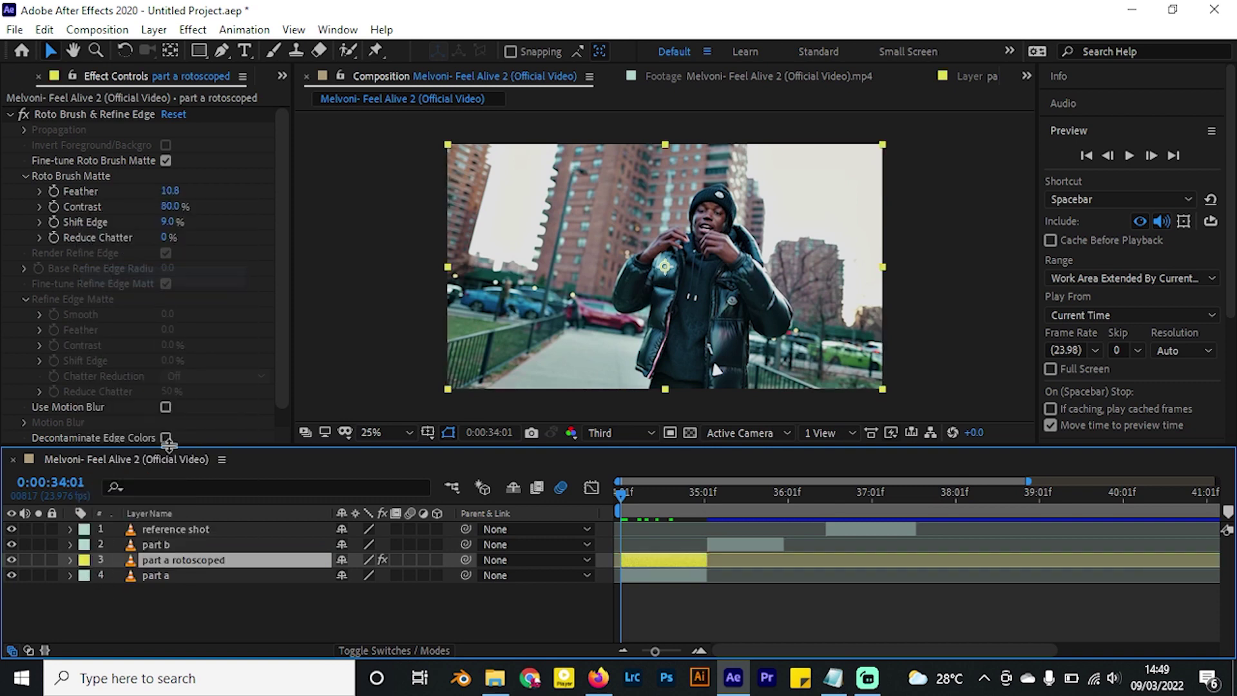
{"action": "mouse_move", "coordinate": [836, 488]}
{"action": "left_mouse_down"}
{"action": "mouse_move", "coordinate": [806, 488]}
{"action": "mouse_move", "coordinate": [843, 488]}
{"action": "left_mouse_up"}
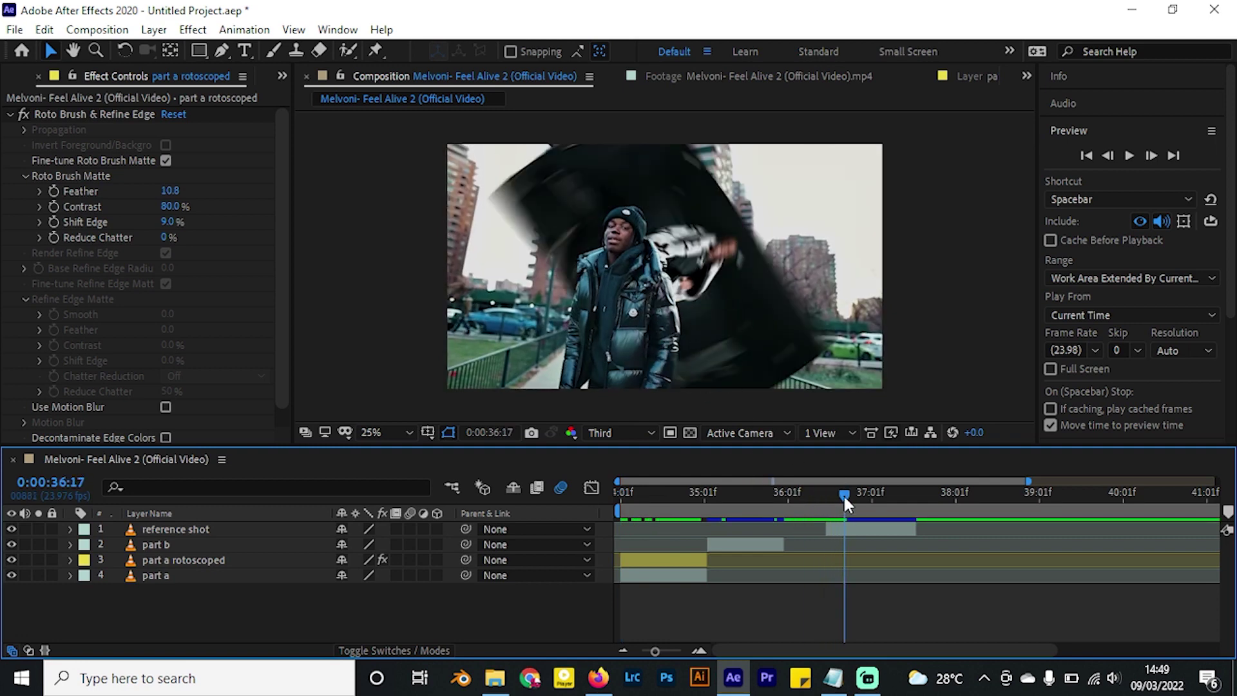
{"action": "left_click_drag", "start_coordinate": [843, 493], "coordinate": [707, 490]}
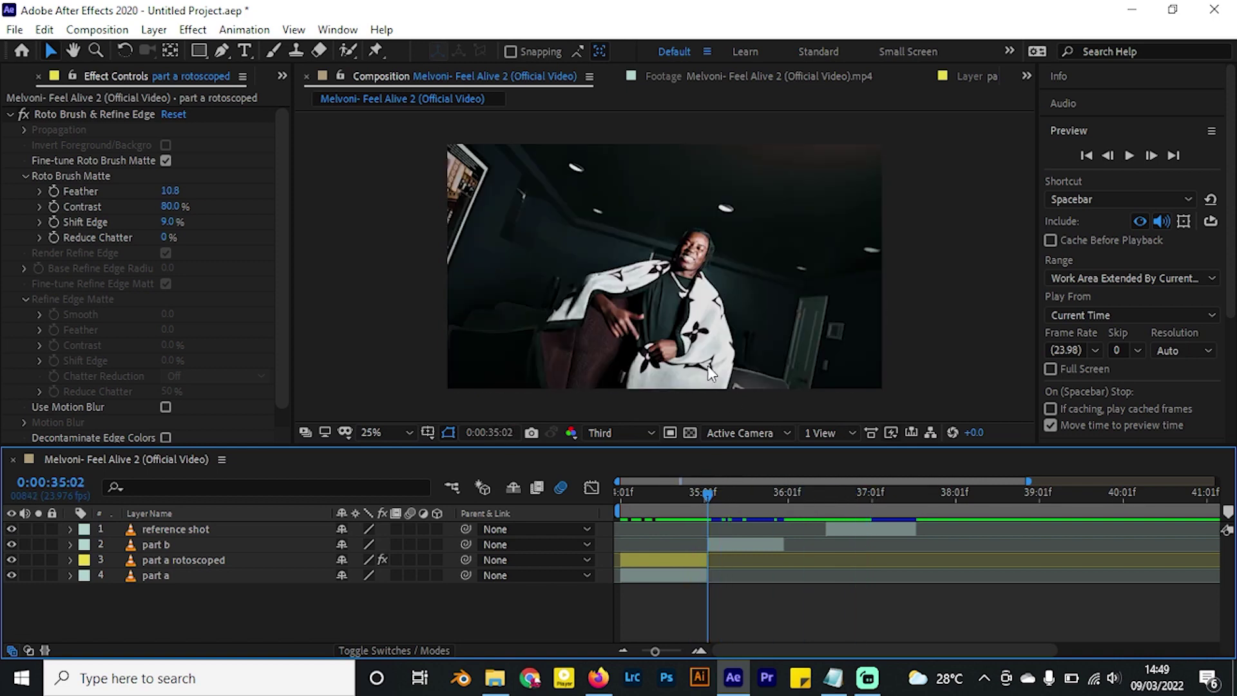
Duplicate part b at 35:02 and apply Freeze Frame to the copy, part b 2.
{"action": "left_click", "coordinate": [718, 545]}
{"action": "key", "text": "ctrl+d"}
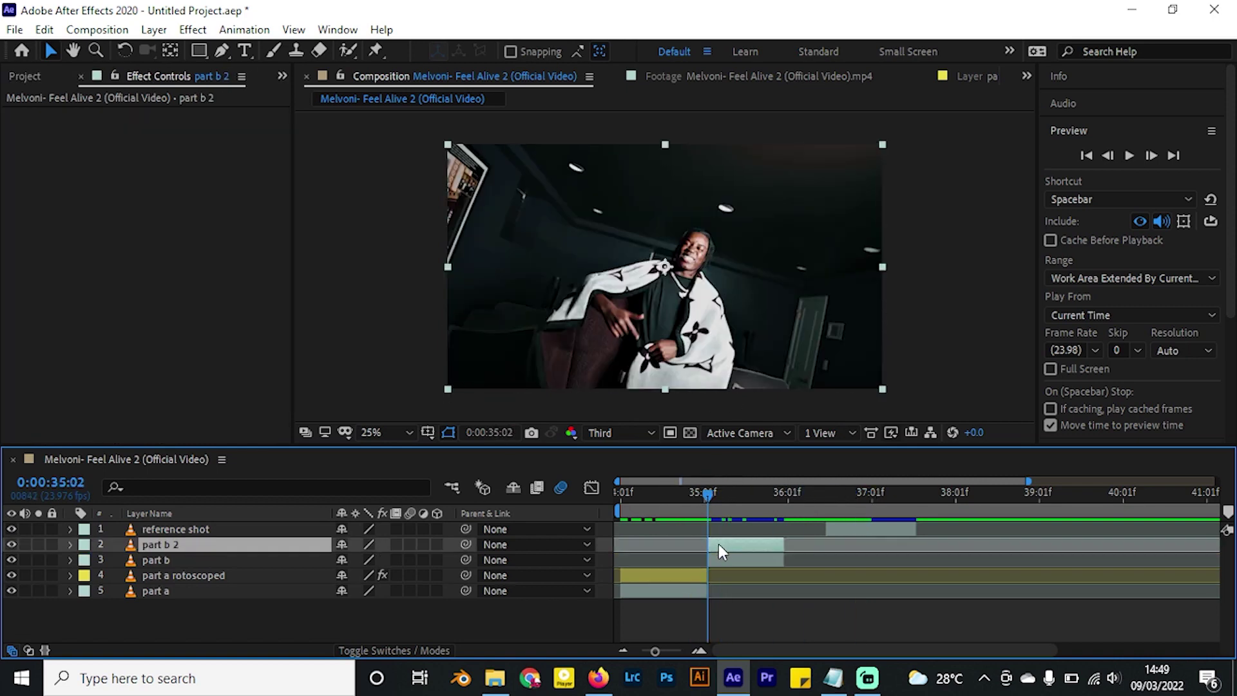
{"action": "right_click", "coordinate": [718, 544]}
{"action": "mouse_move", "coordinate": [902, 126]}
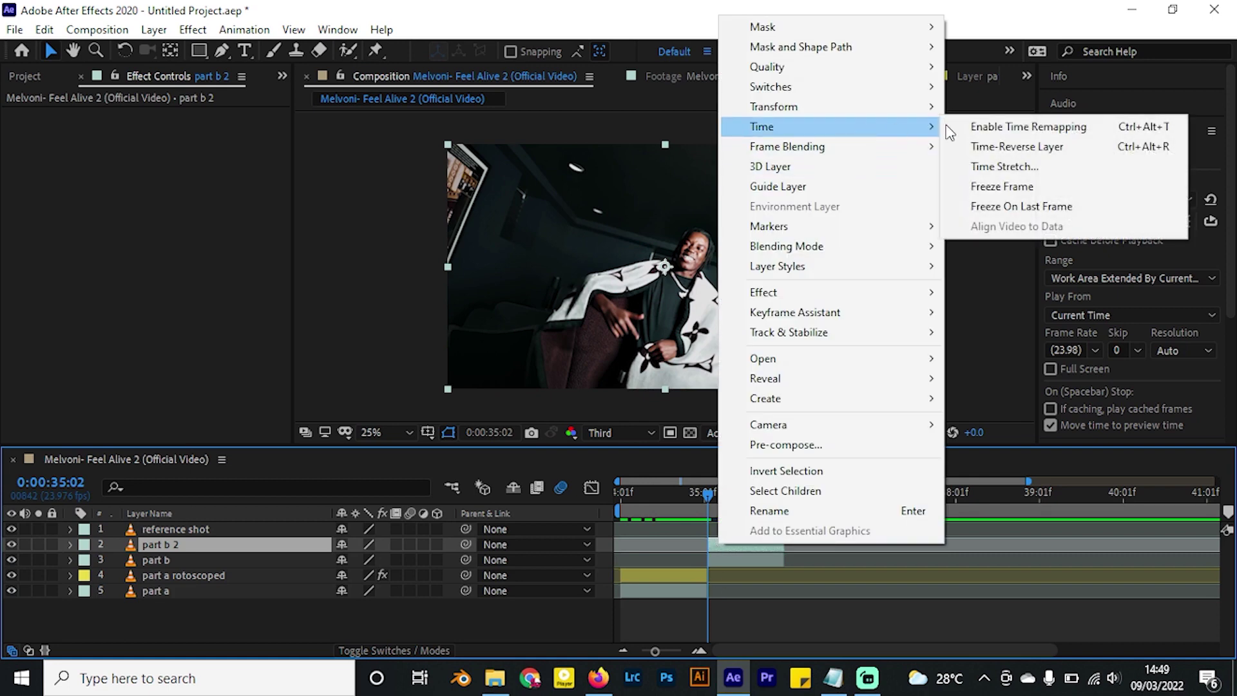
{"action": "left_click", "coordinate": [989, 189]}
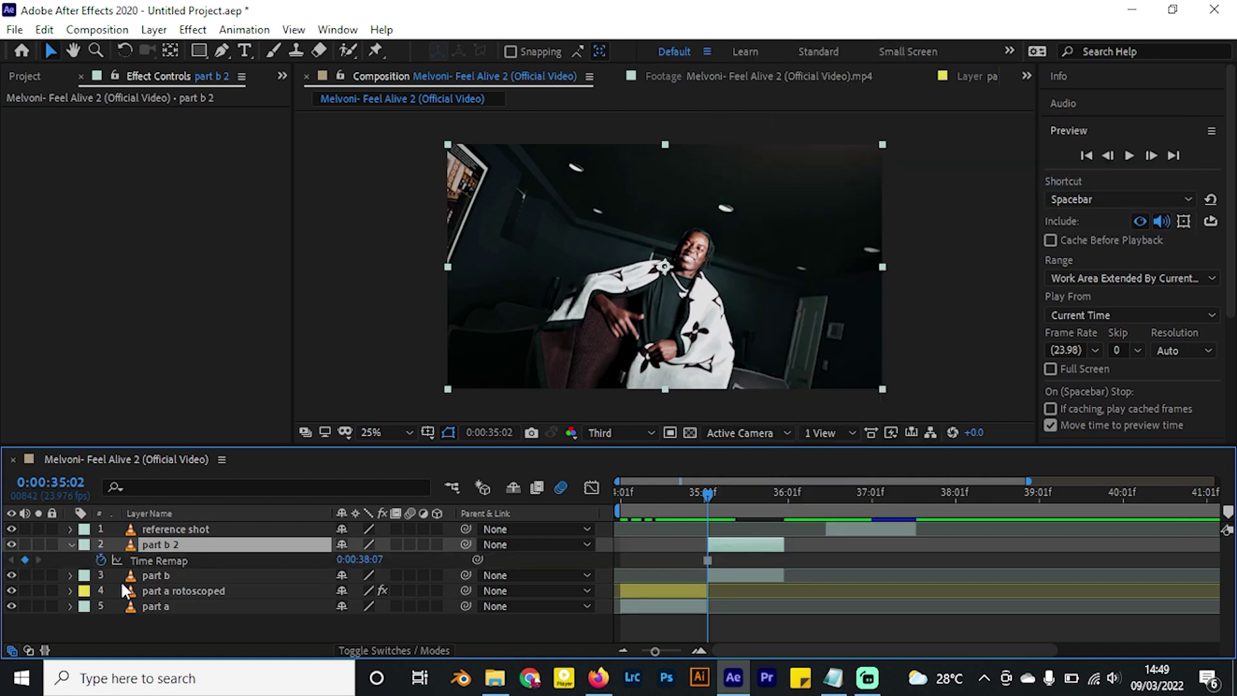
Label part b 2 Yellow, place it below part a rotoscoped, and shift it earlier to end at 35:02.
{"action": "left_click", "coordinate": [82, 549]}
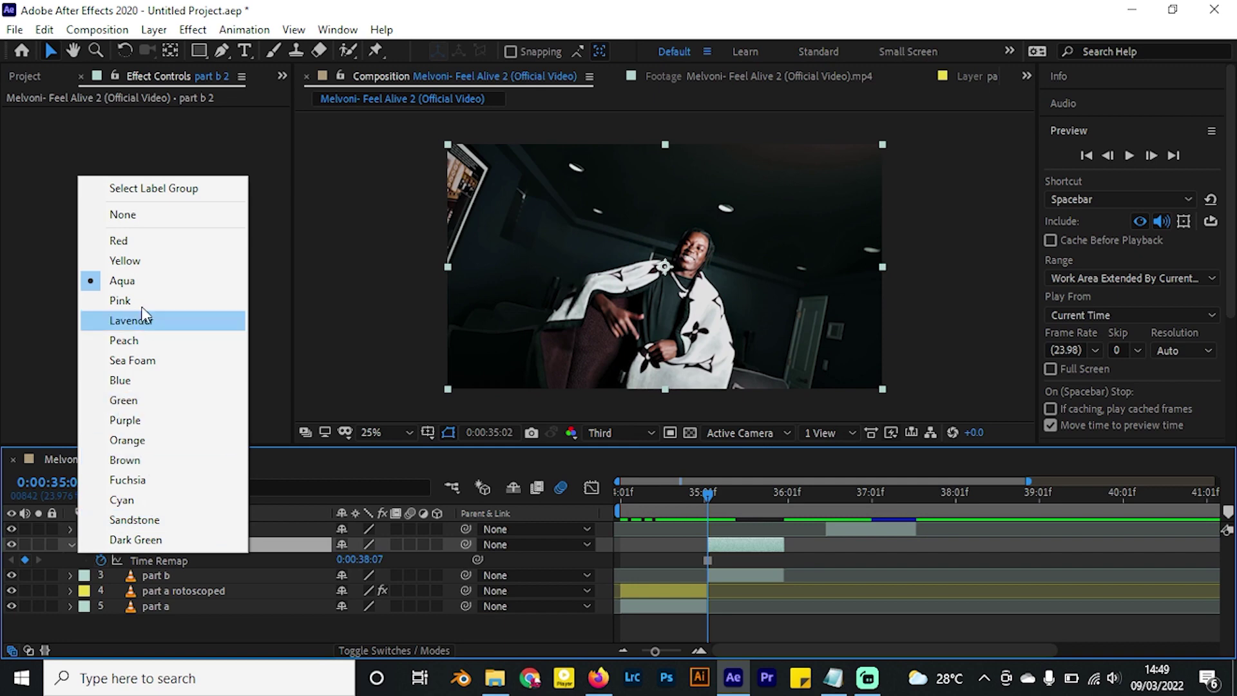
{"action": "left_click", "coordinate": [149, 261]}
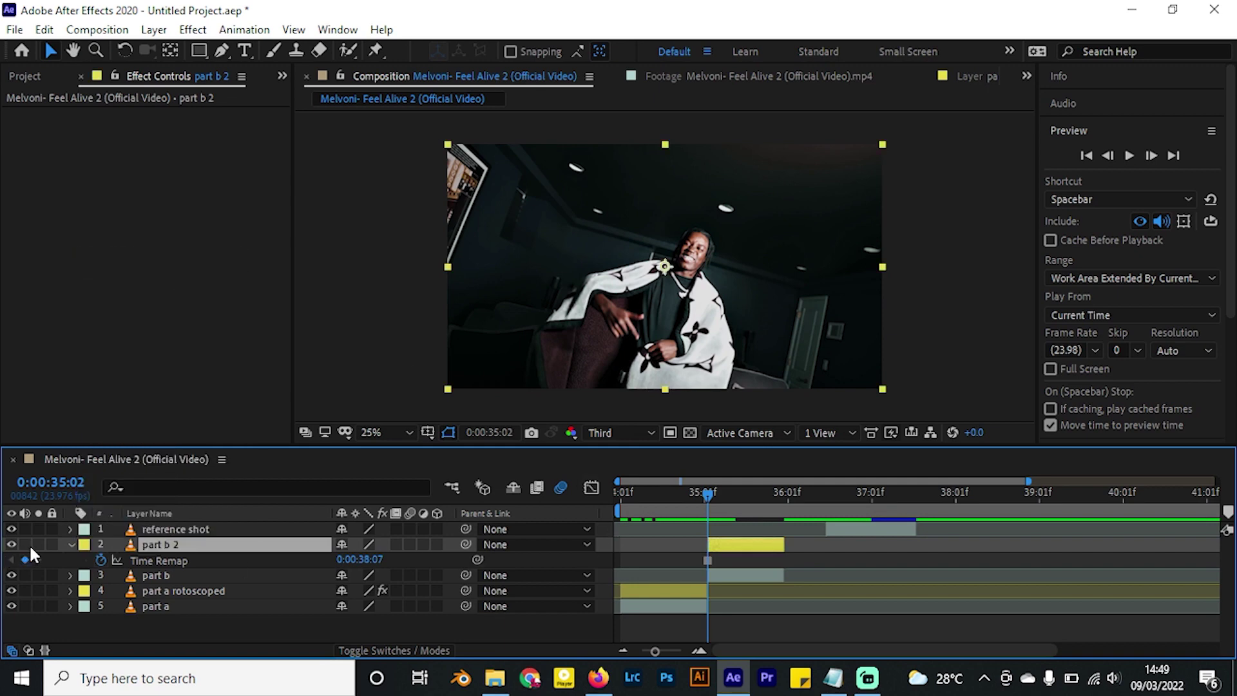
{"action": "left_click", "coordinate": [72, 544]}
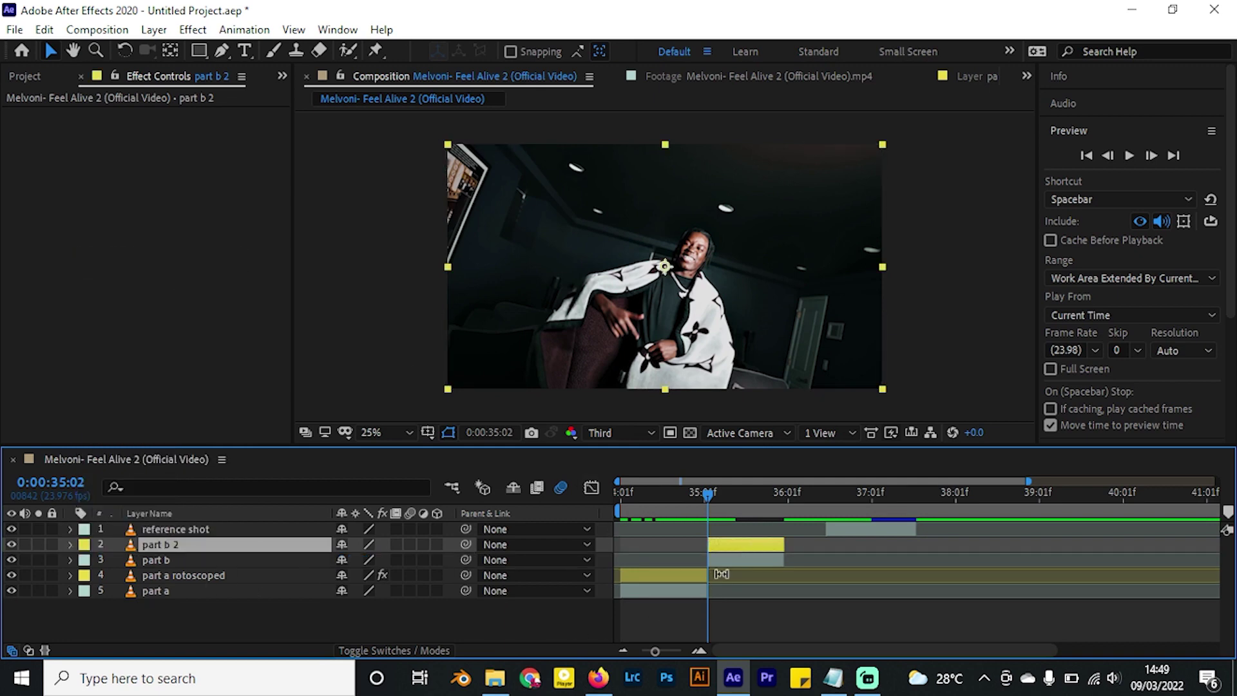
{"action": "left_click_drag", "start_coordinate": [184, 544], "coordinate": [200, 576]}
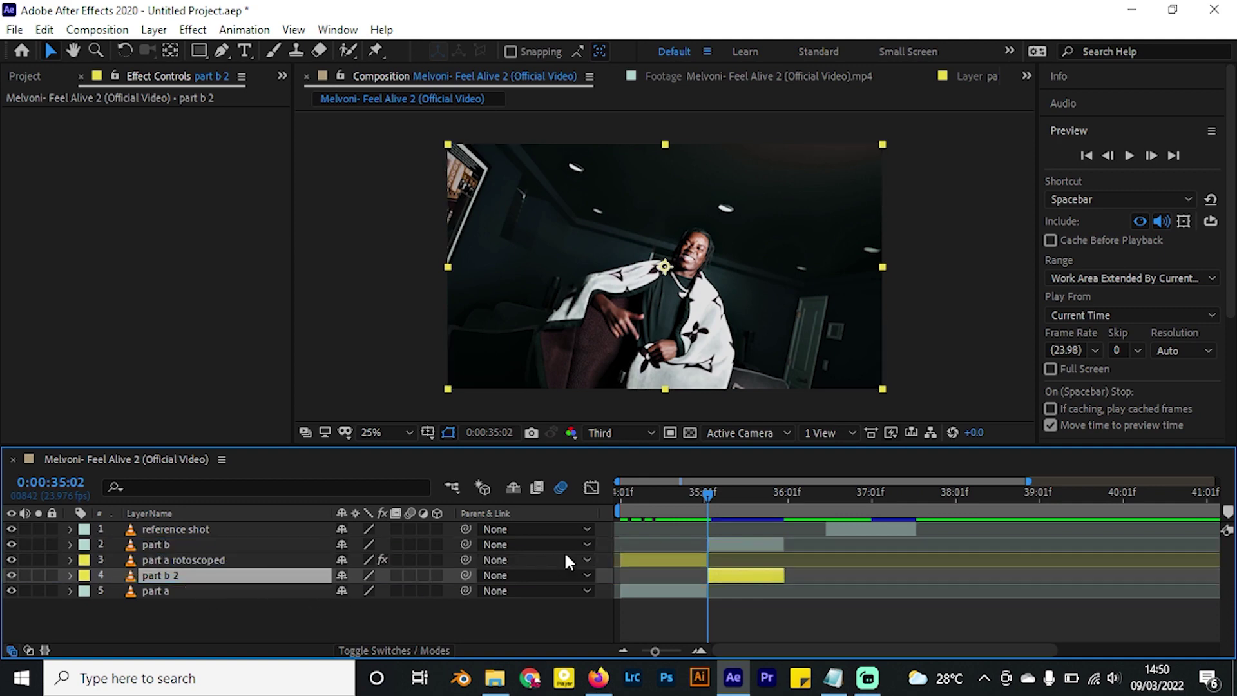
{"action": "left_click_drag", "start_coordinate": [733, 577], "coordinate": [661, 578]}
{"action": "left_click_drag", "start_coordinate": [625, 495], "coordinate": [672, 521]}
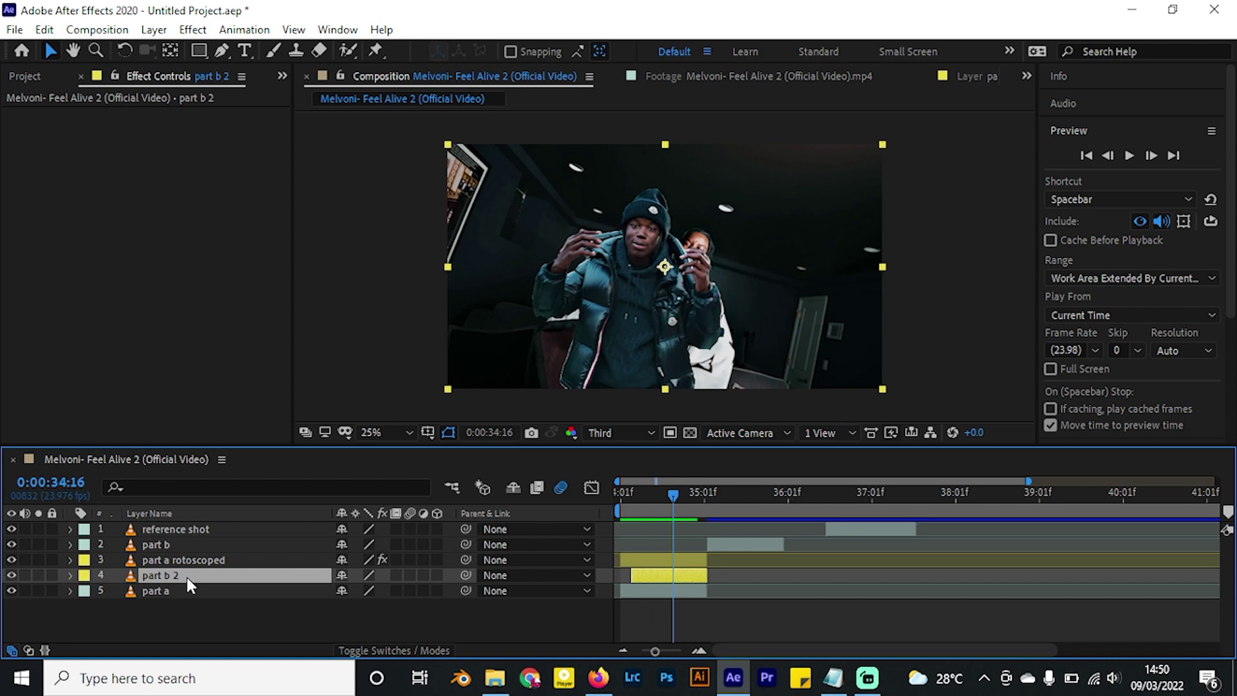
Keyframe part b 2's Anchor Point, Position, Scale and Rotation, moving the keys to about 35:05.
{"action": "left_click", "coordinate": [70, 574]}
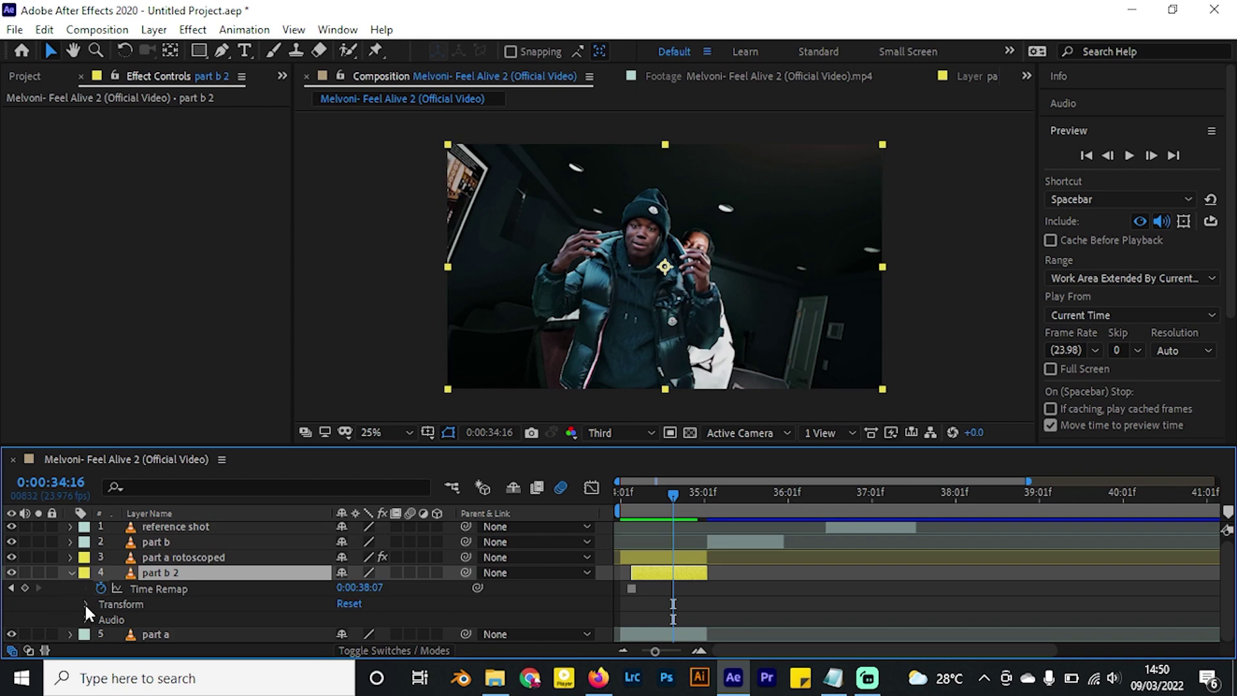
{"action": "left_click", "coordinate": [86, 603]}
{"action": "left_click", "coordinate": [116, 572]}
{"action": "left_click", "coordinate": [116, 588]}
{"action": "left_click", "coordinate": [116, 604]}
{"action": "left_click", "coordinate": [116, 620]}
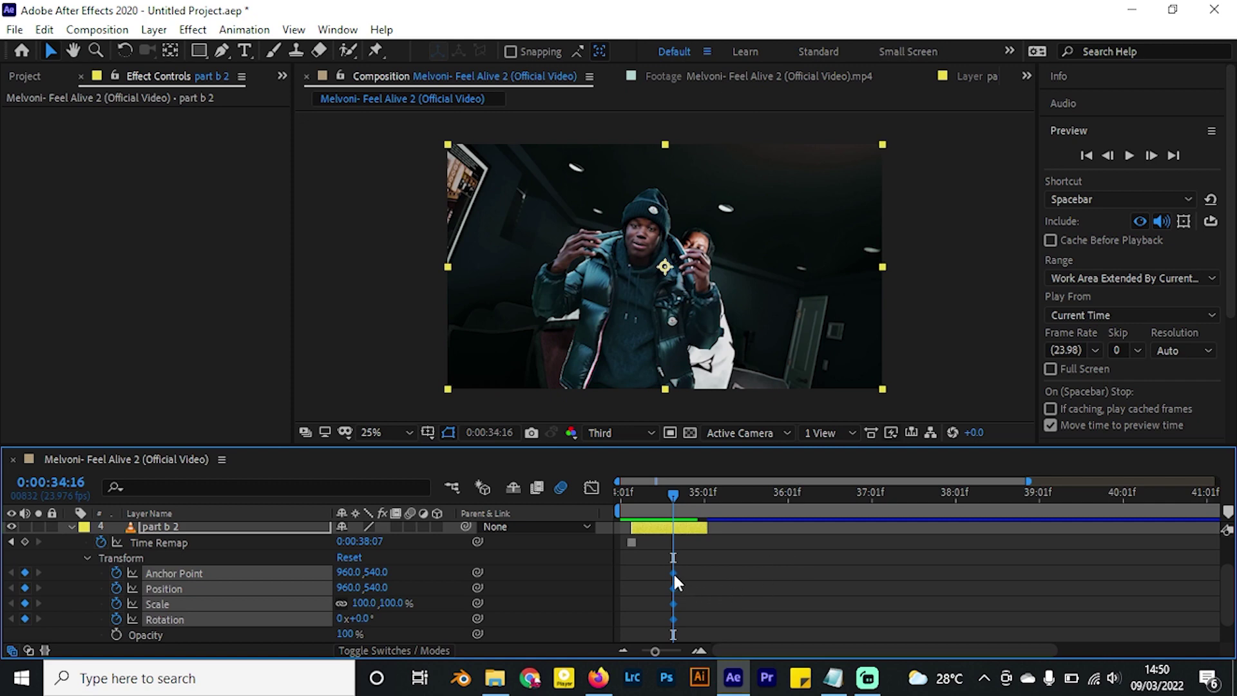
{"action": "left_click_drag", "start_coordinate": [674, 575], "coordinate": [710, 576]}
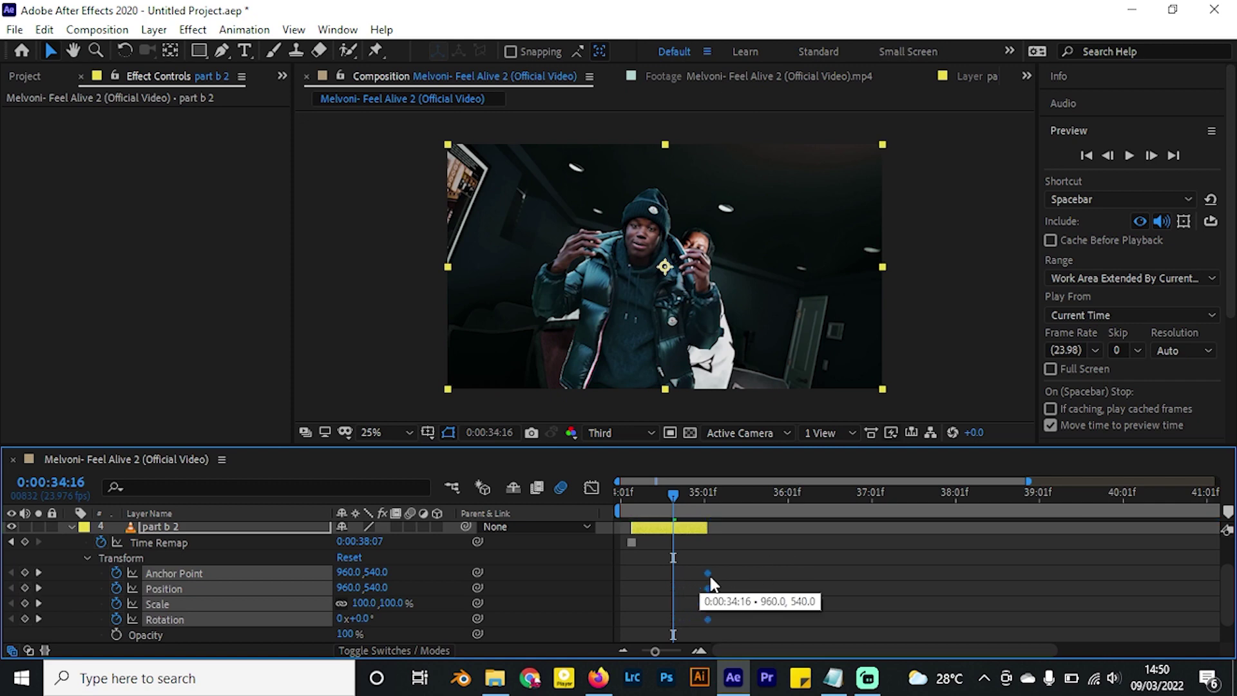
At 34:07, set part b 2 to -180° rotation and 9% scale.
{"action": "left_click", "coordinate": [642, 501]}
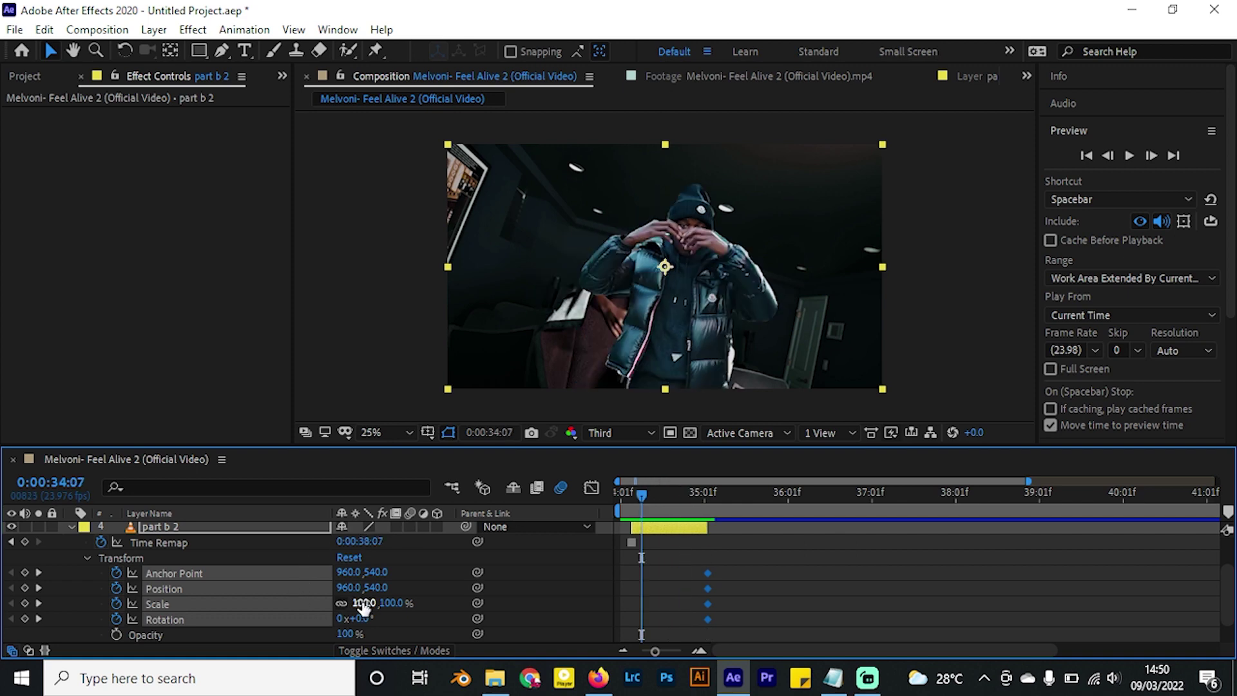
{"action": "left_click_drag", "start_coordinate": [364, 621], "coordinate": [168, 586]}
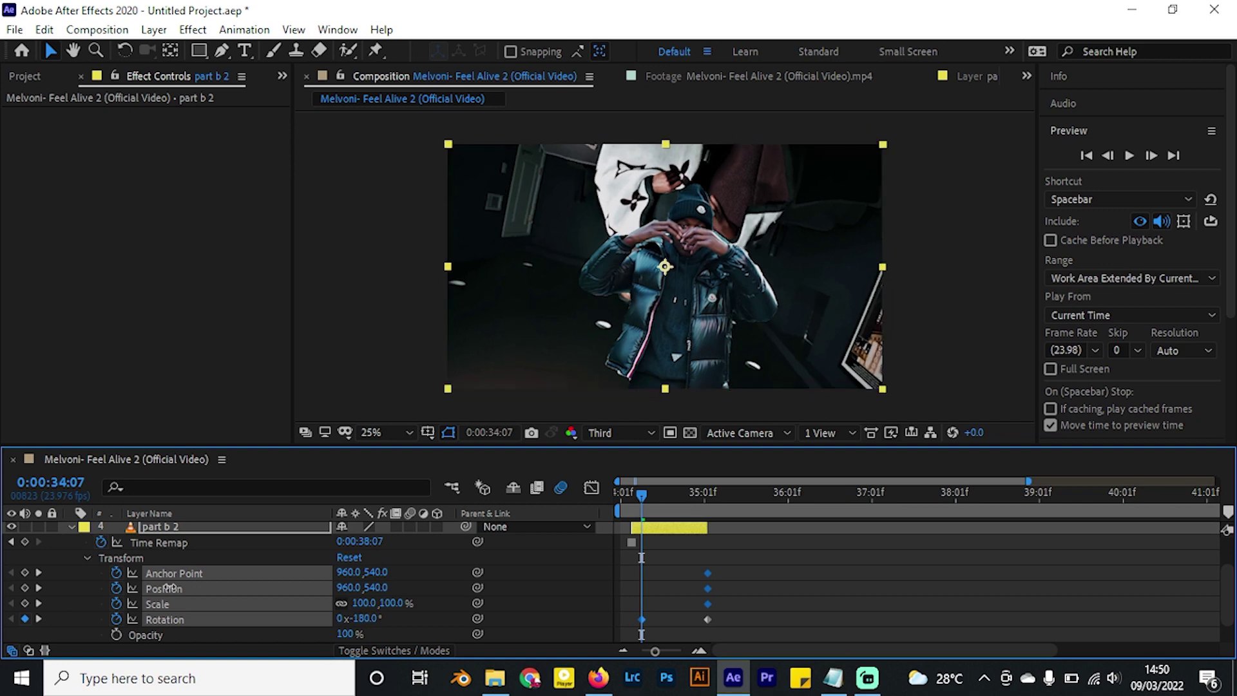
{"action": "mouse_move", "coordinate": [627, 496]}
{"action": "left_mouse_down"}
{"action": "mouse_move", "coordinate": [696, 498]}
{"action": "mouse_move", "coordinate": [648, 503]}
{"action": "left_mouse_up"}
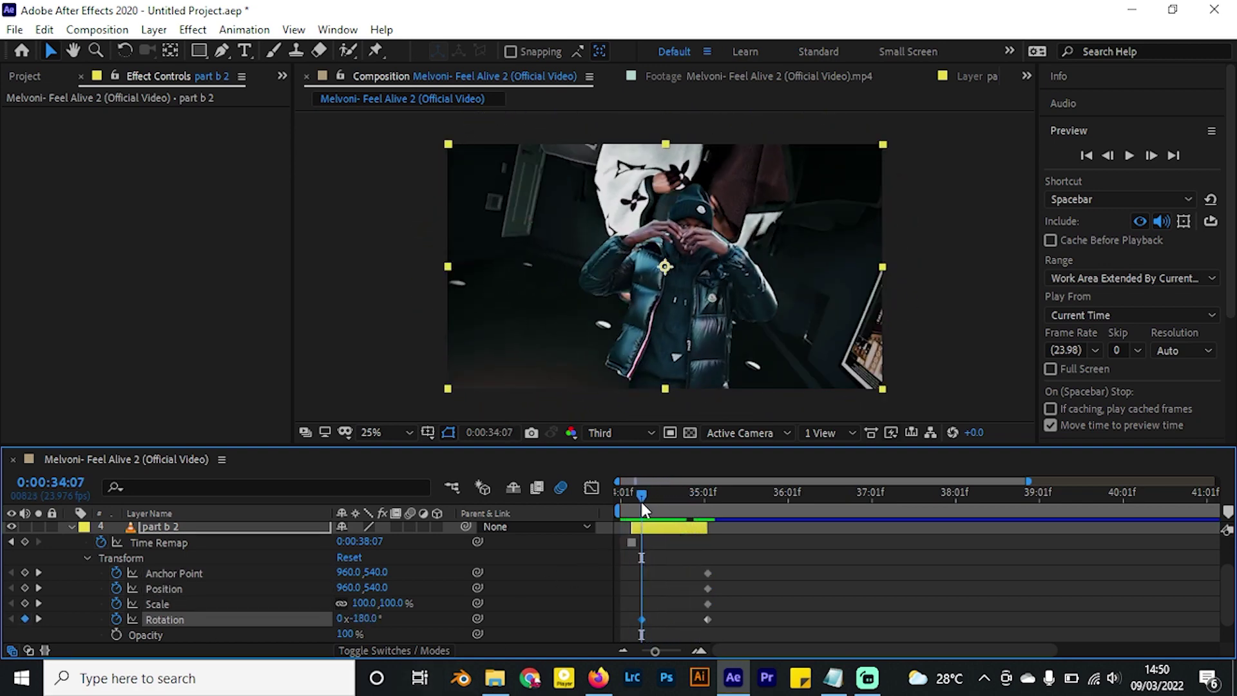
{"action": "left_click_drag", "start_coordinate": [400, 599], "coordinate": [289, 601]}
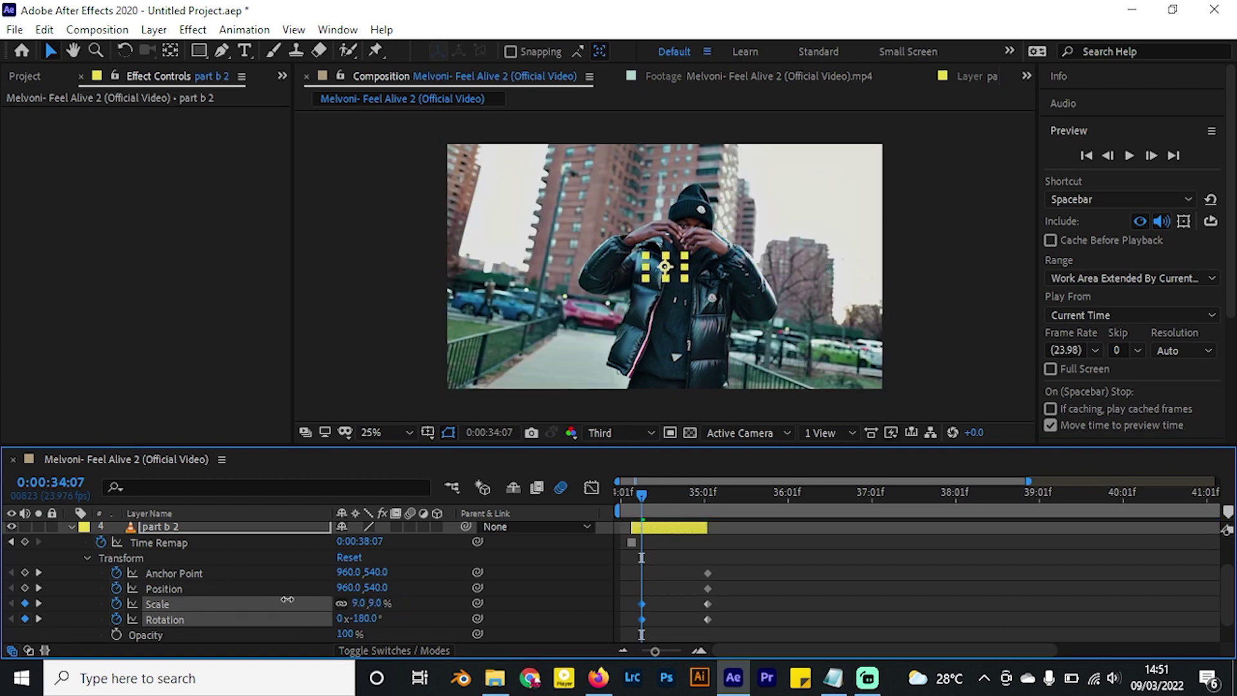
{"action": "left_click_drag", "start_coordinate": [643, 493], "coordinate": [693, 499]}
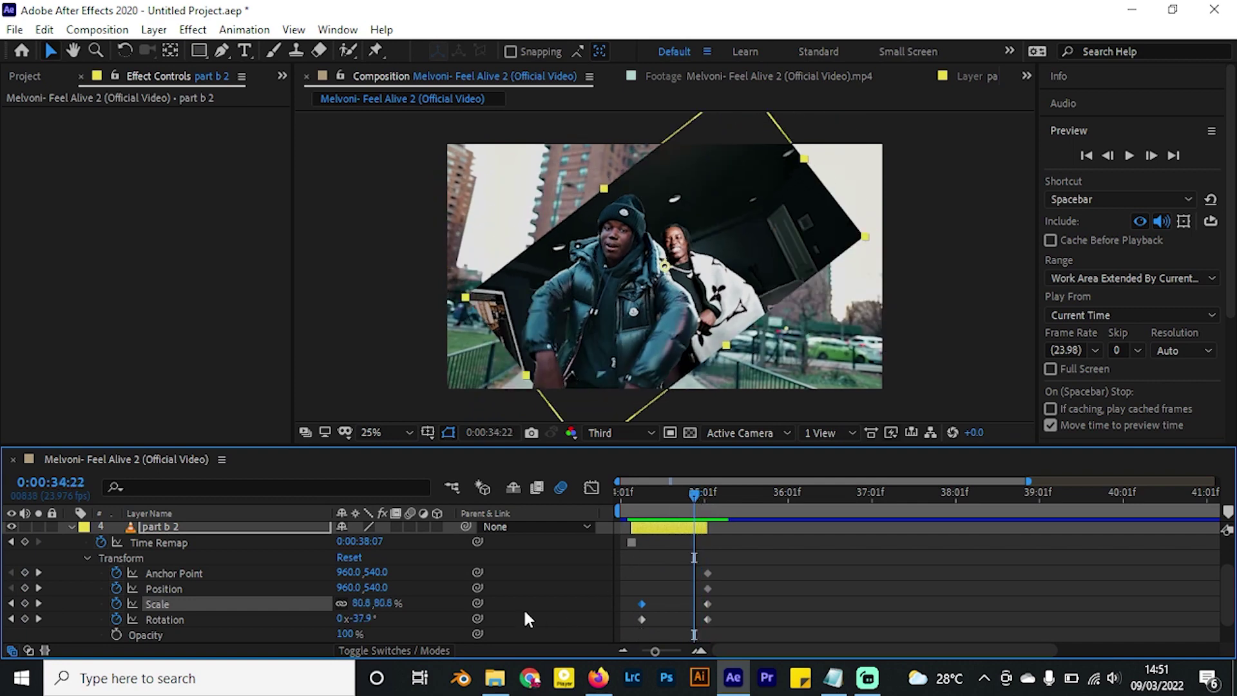
{"action": "scroll", "coordinate": [525, 611], "scroll_direction": "up", "scroll_amount": 2}
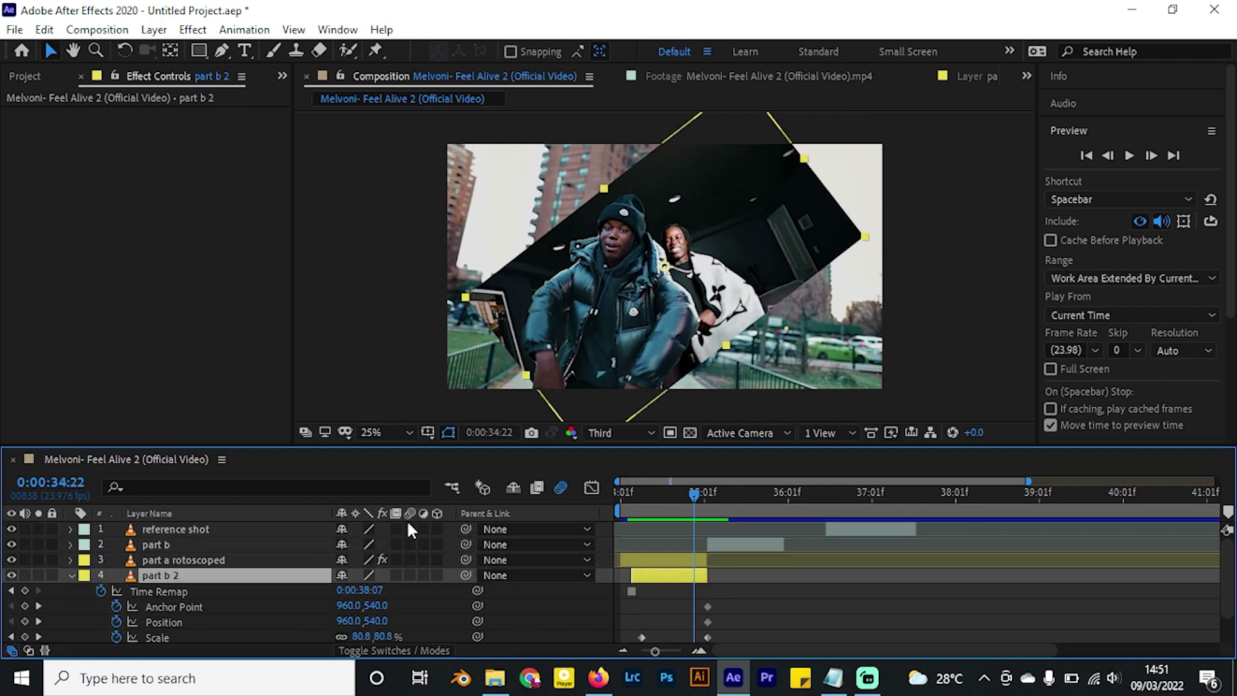
Turn on the Motion Blur switch for part b 2 and preview the blurred spin.
{"action": "left_click", "coordinate": [395, 649]}
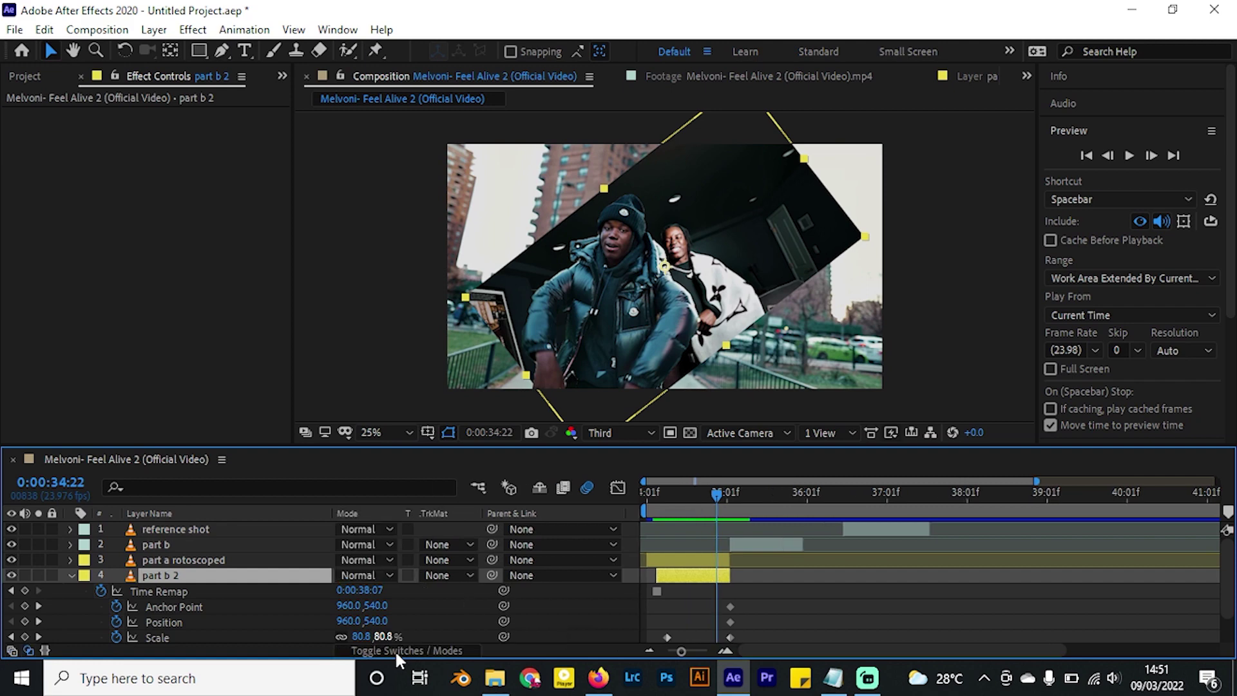
{"action": "left_click", "coordinate": [395, 649]}
{"action": "left_click", "coordinate": [395, 649]}
{"action": "left_click", "coordinate": [395, 649]}
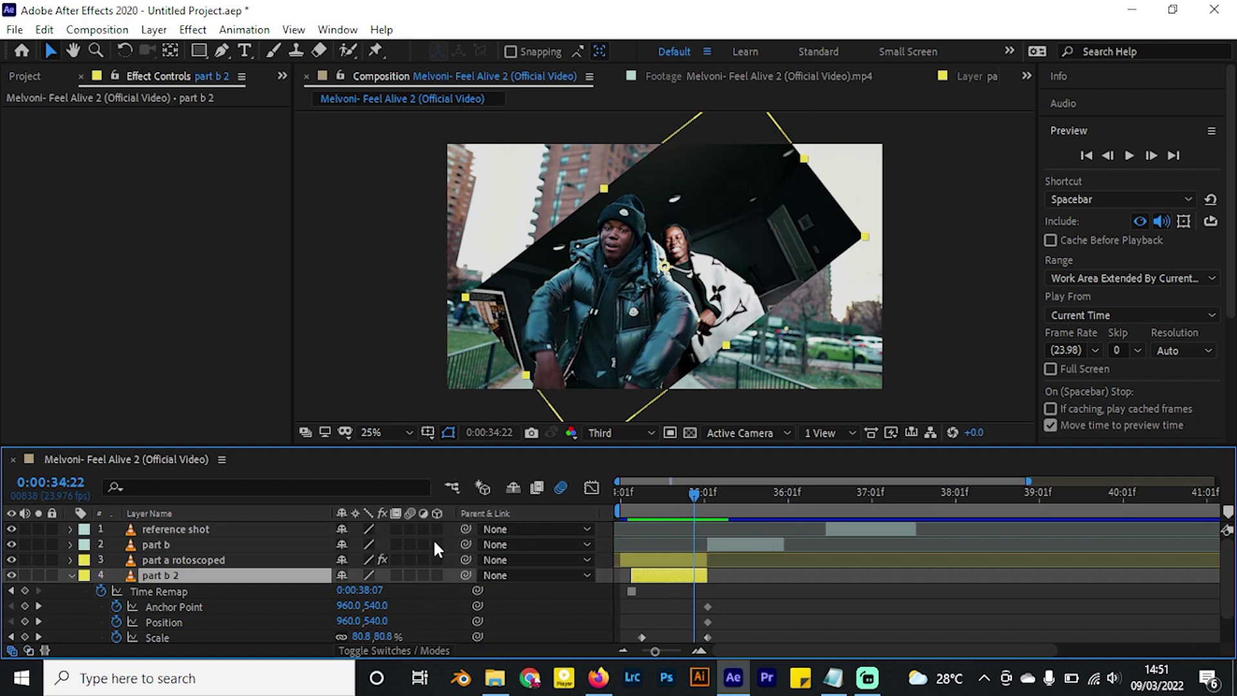
{"action": "left_click", "coordinate": [409, 575]}
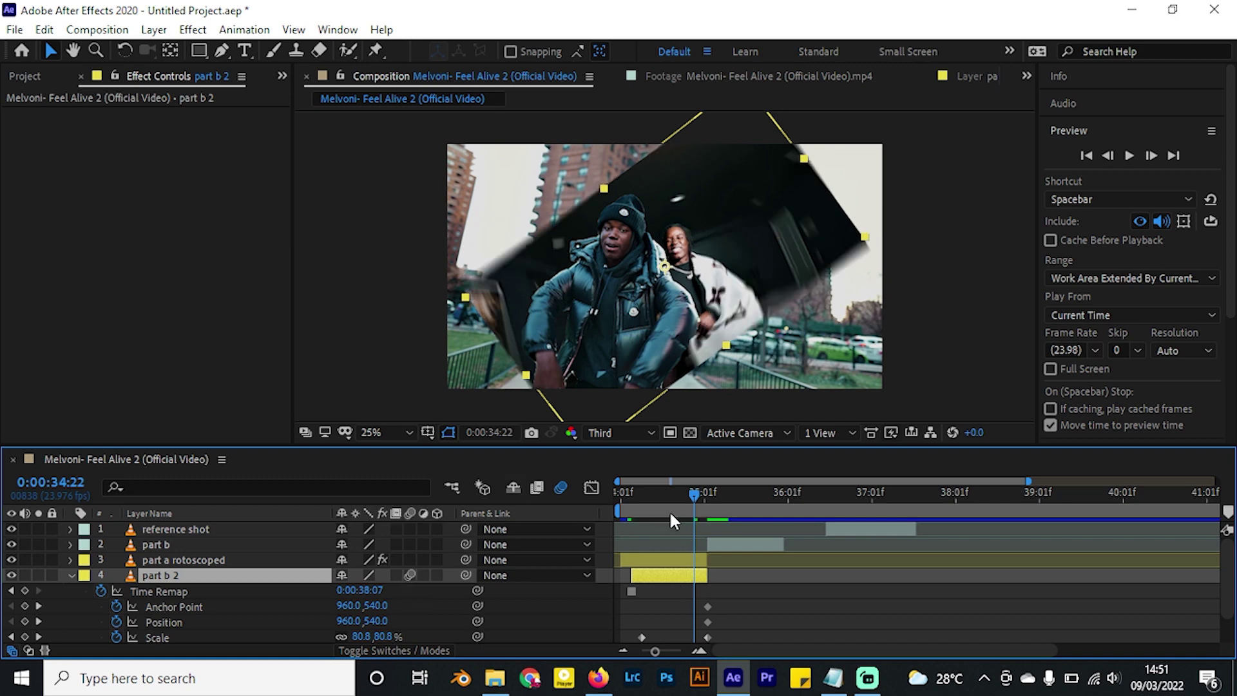
{"action": "left_click_drag", "start_coordinate": [670, 519], "coordinate": [708, 519]}
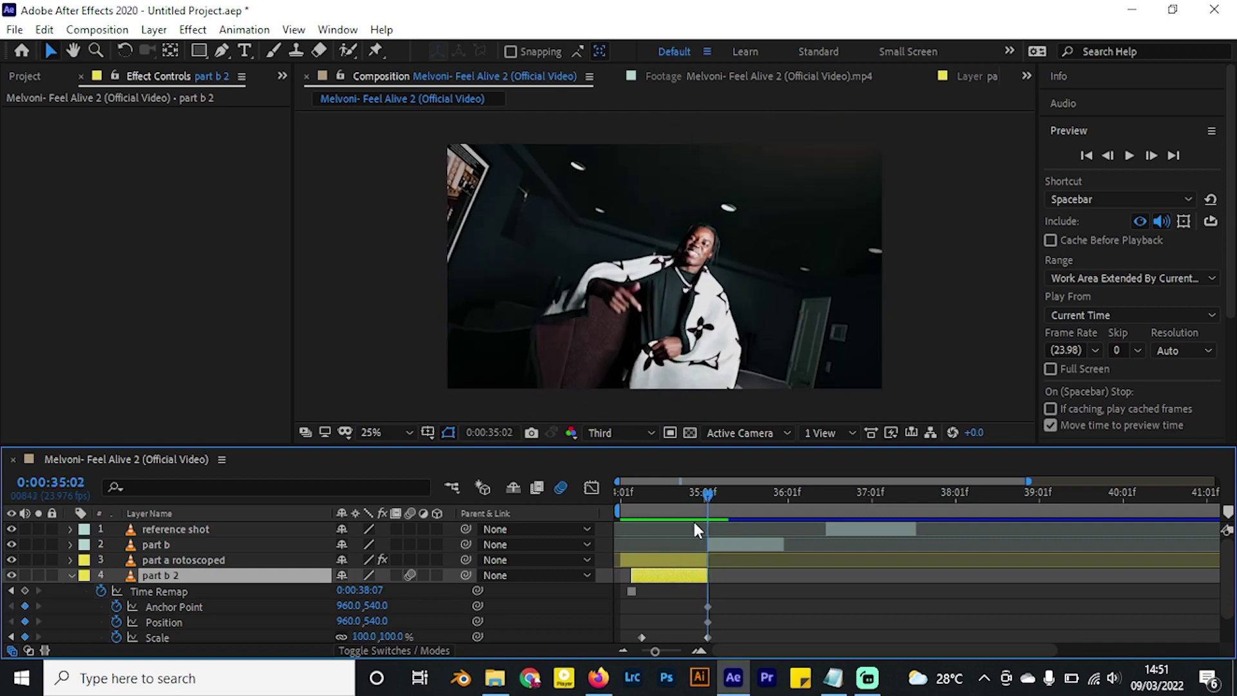
{"action": "left_click", "coordinate": [625, 512]}
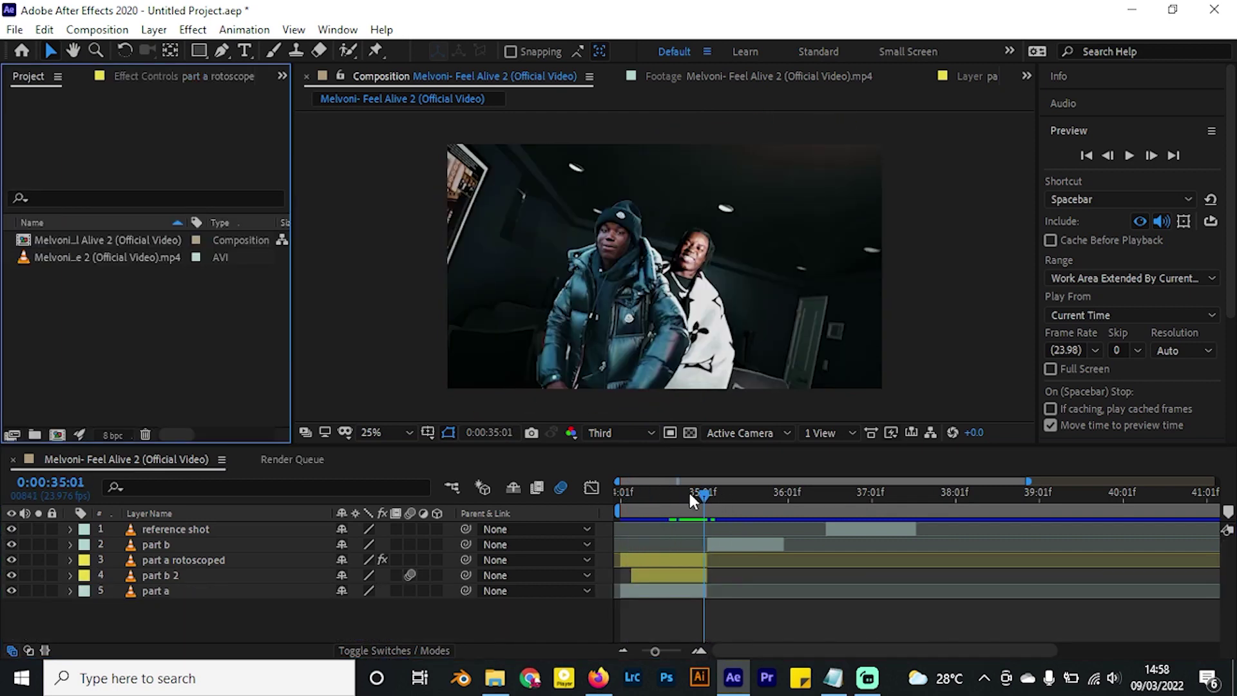
At frame 35:01, solo part a rotoscoped over a transparency grid.
{"action": "left_click_drag", "start_coordinate": [688, 491], "coordinate": [705, 512]}
{"action": "left_click", "coordinate": [585, 309]}
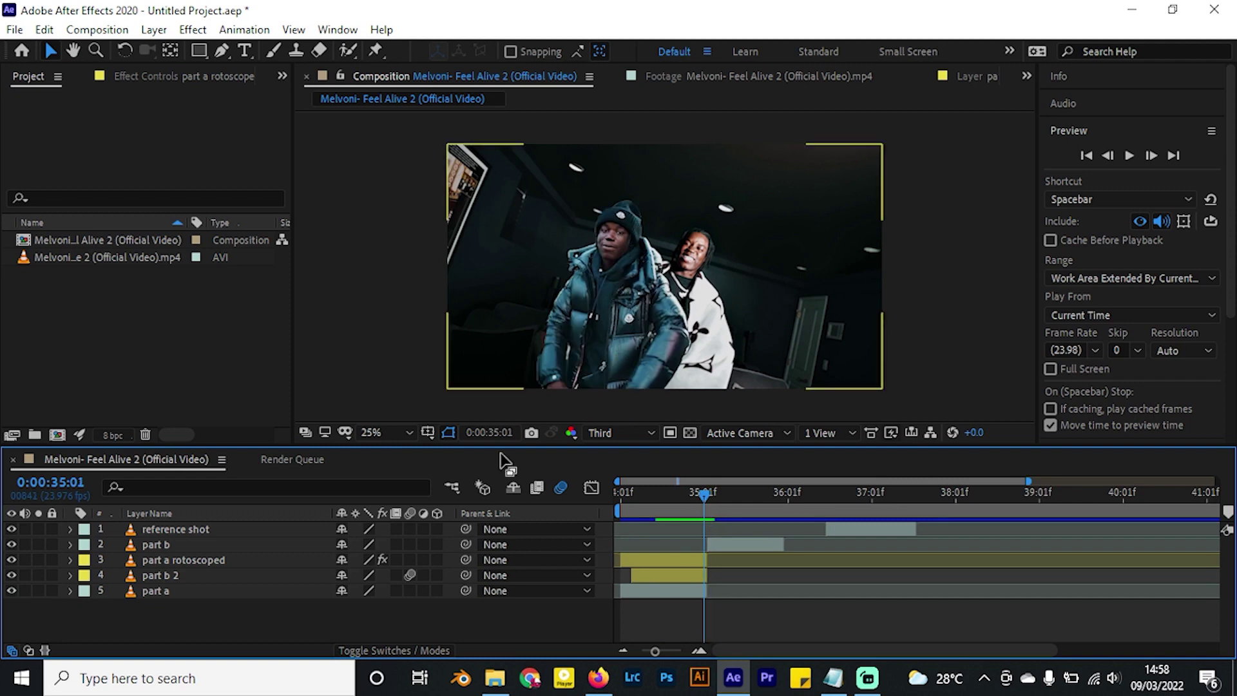
{"action": "left_click", "coordinate": [38, 560]}
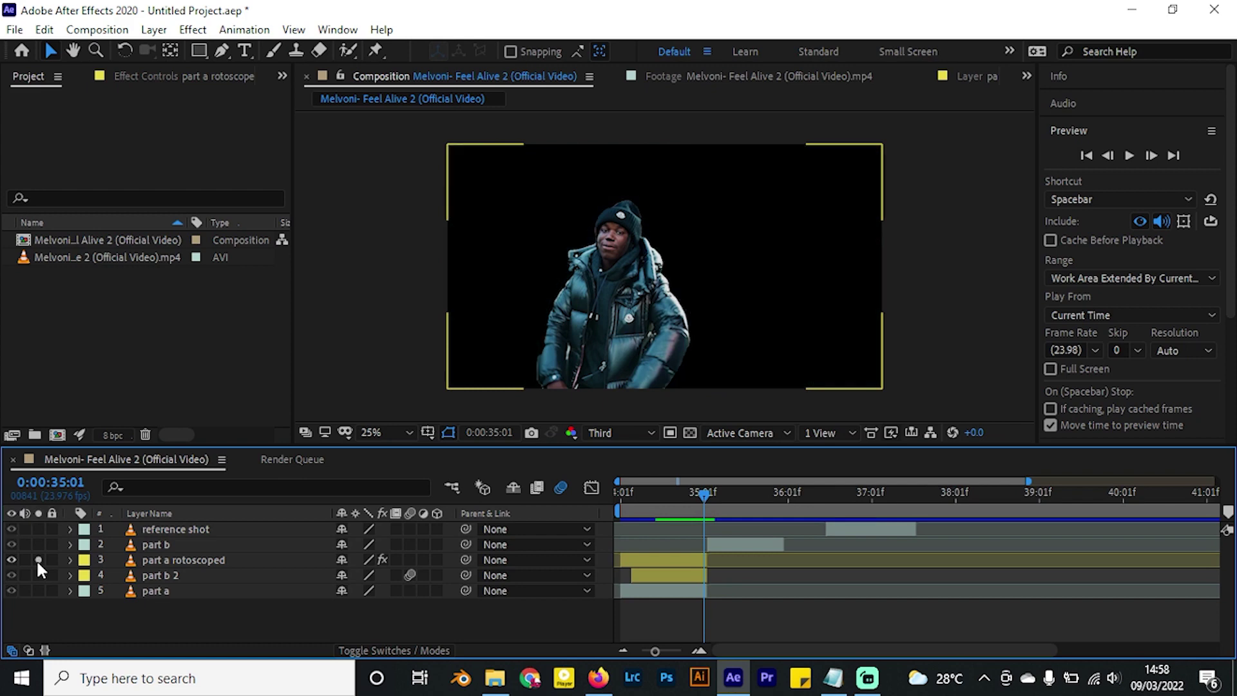
{"action": "left_click", "coordinate": [689, 433]}
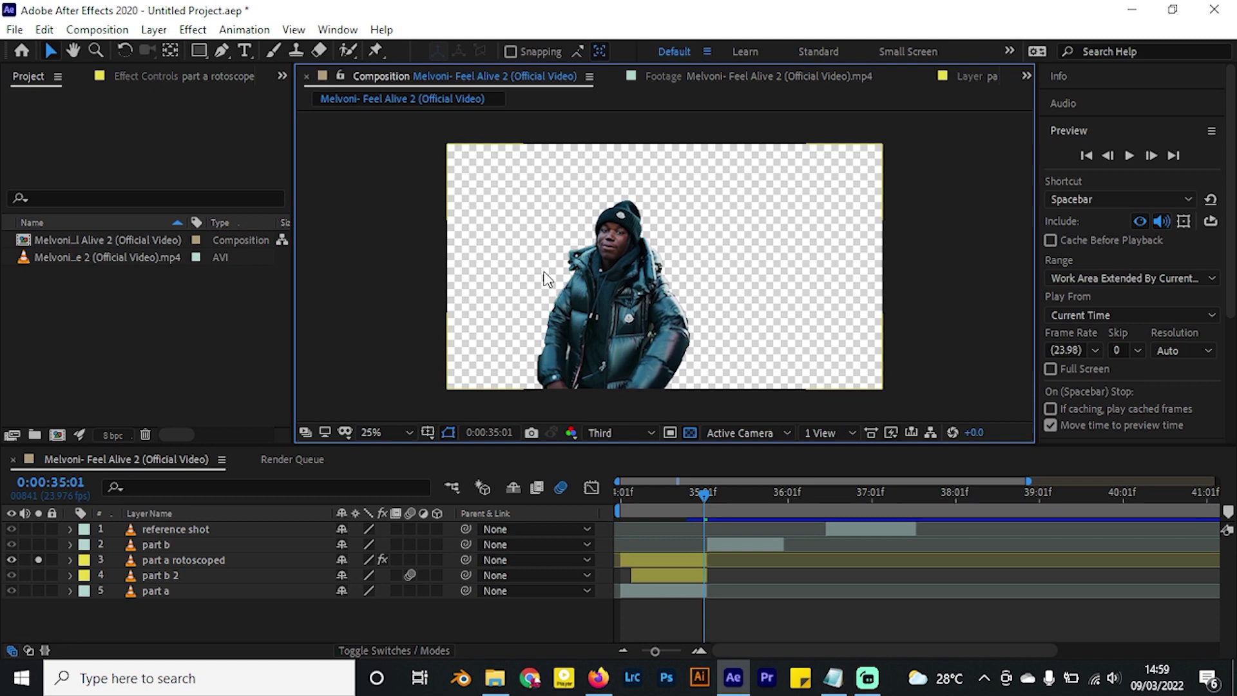
Queue the frame via Save Frame As > File with PNG Sequence output.
{"action": "left_click", "coordinate": [133, 32]}
{"action": "mouse_move", "coordinate": [222, 248]}
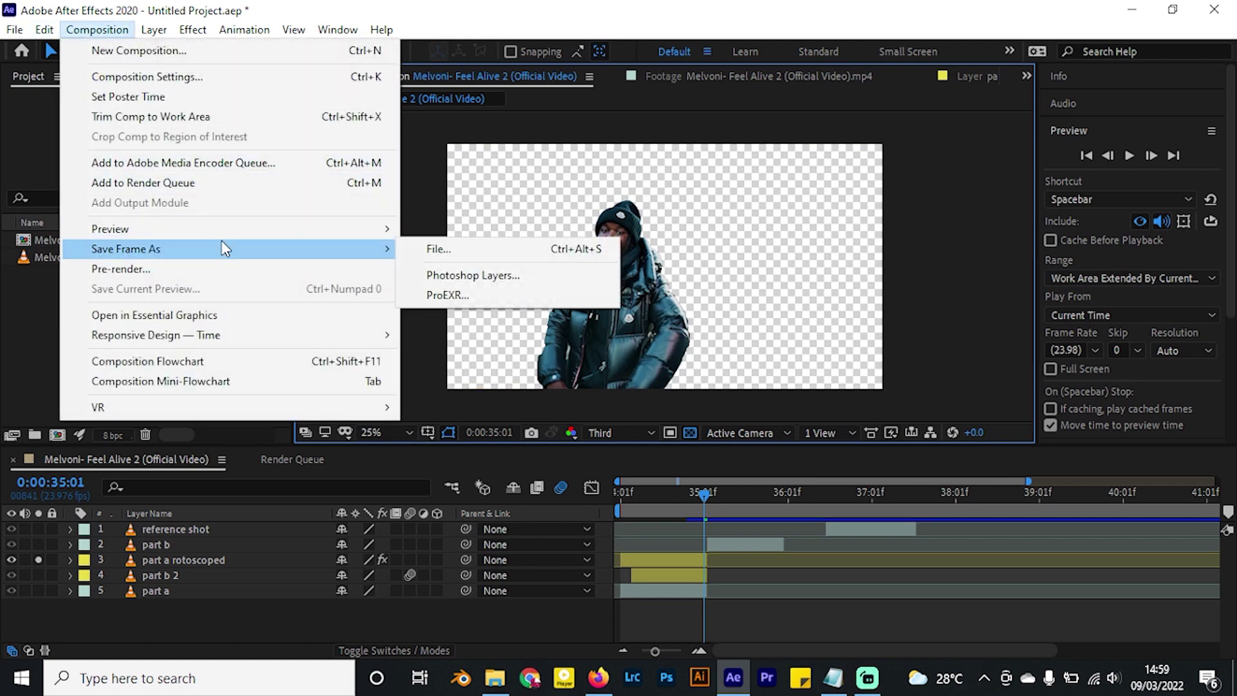
{"action": "left_click", "coordinate": [438, 252]}
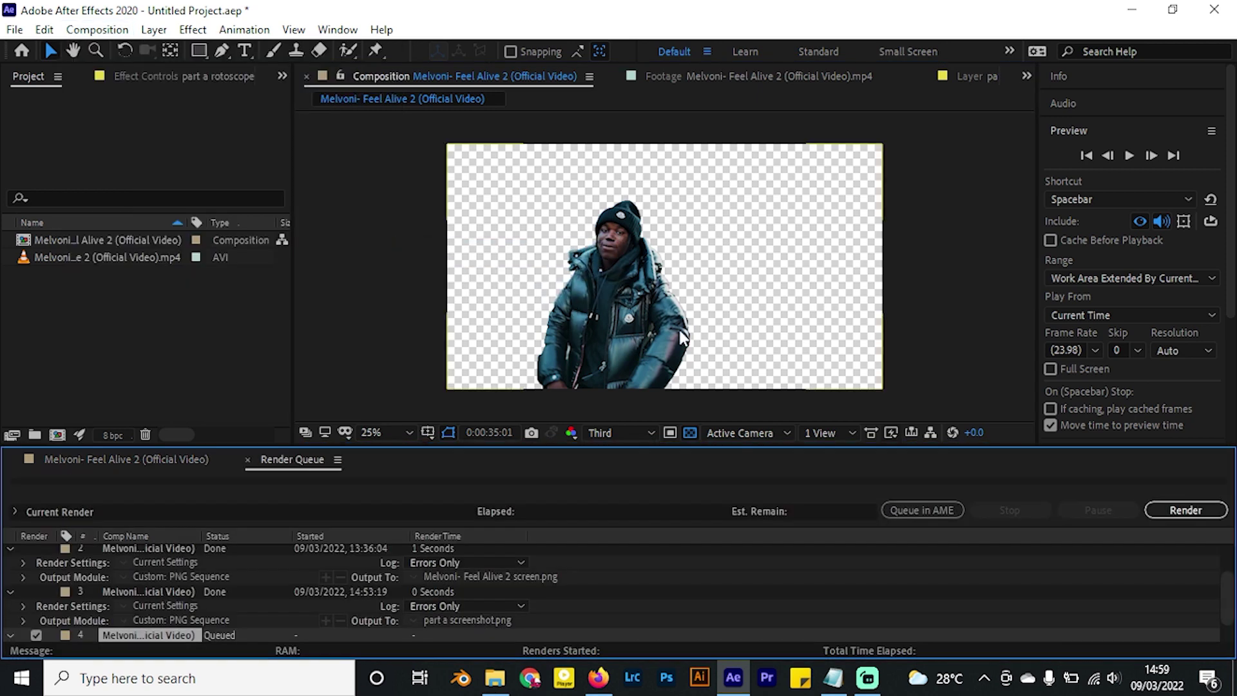
{"action": "scroll", "coordinate": [156, 624], "scroll_direction": "down", "scroll_amount": 1}
{"action": "left_click", "coordinate": [169, 634]}
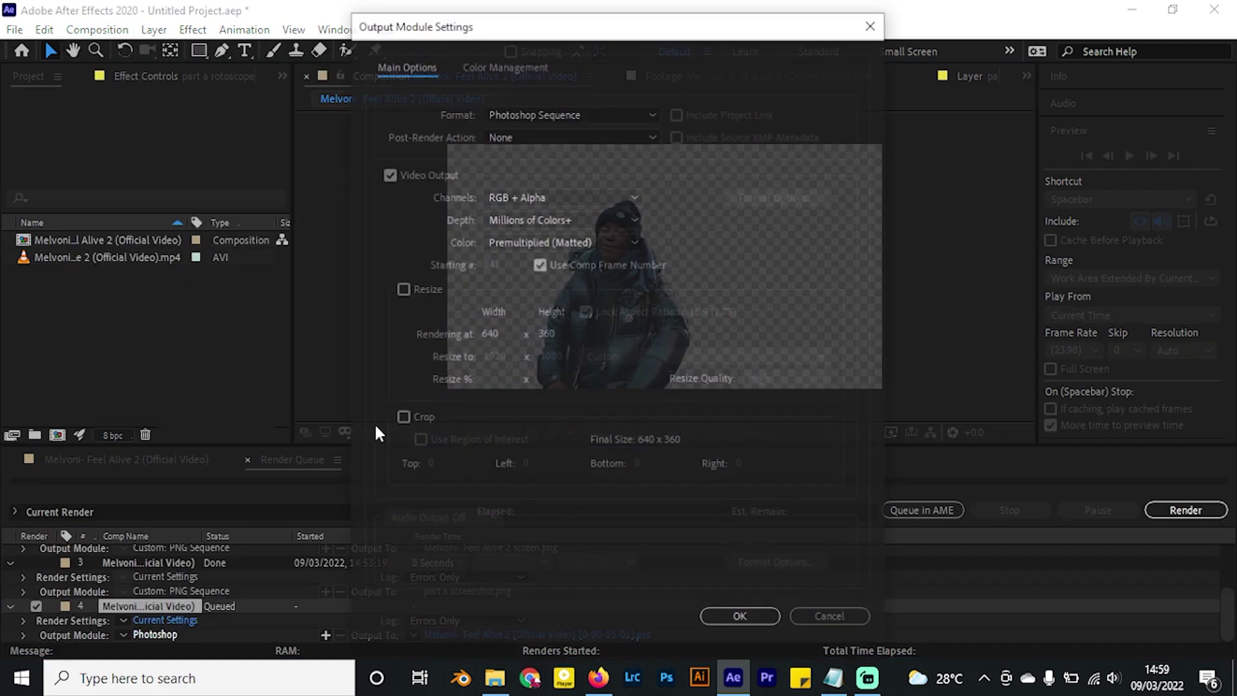
{"action": "left_click", "coordinate": [544, 113]}
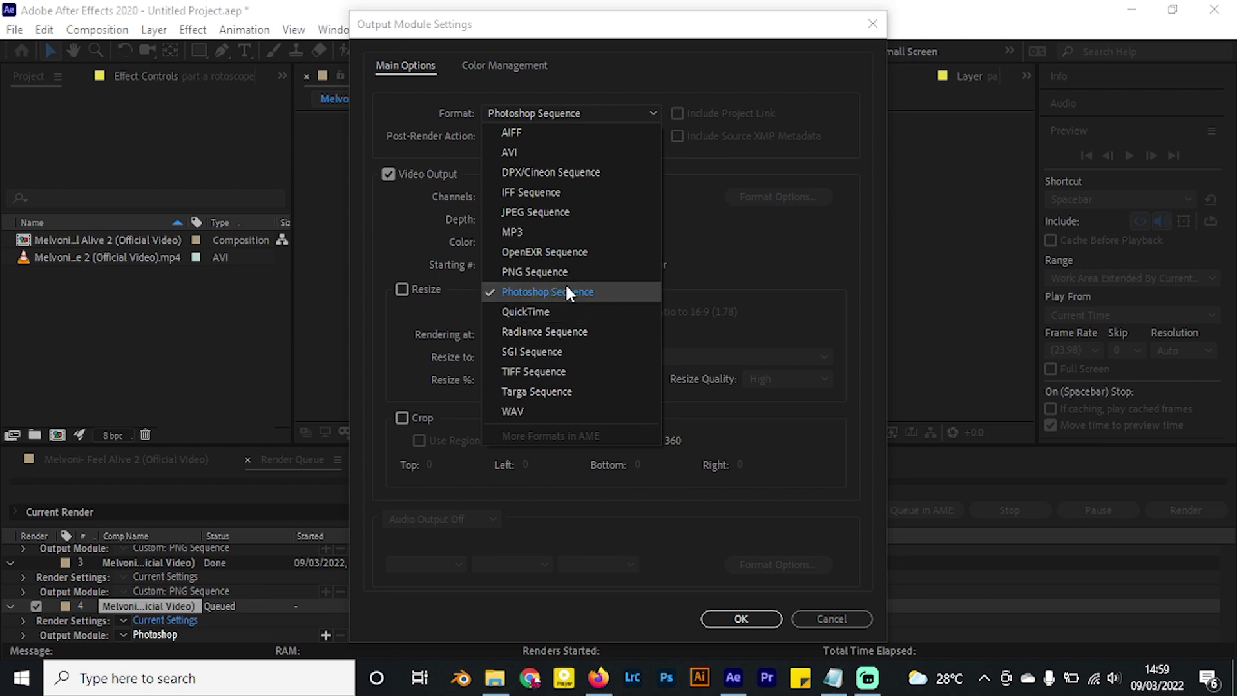
{"action": "left_click", "coordinate": [535, 271]}
{"action": "left_click", "coordinate": [728, 607]}
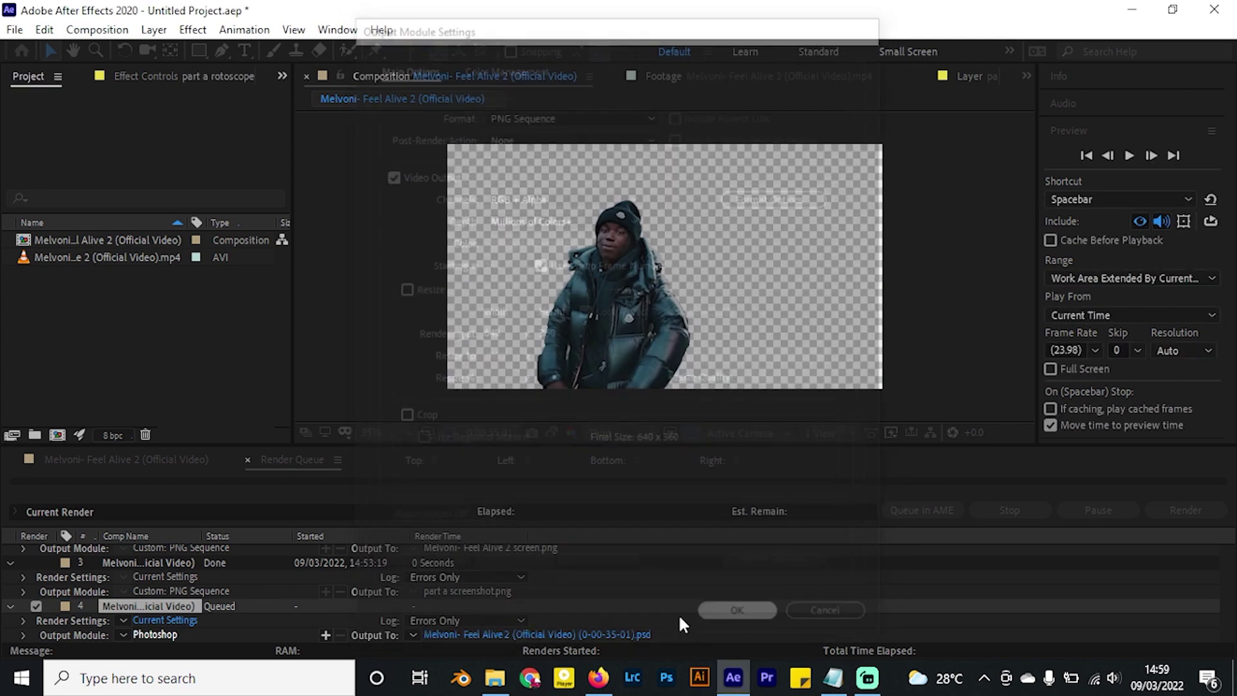
Name the output 'part a screenshot' and render the PNG.
{"action": "left_click", "coordinate": [500, 635]}
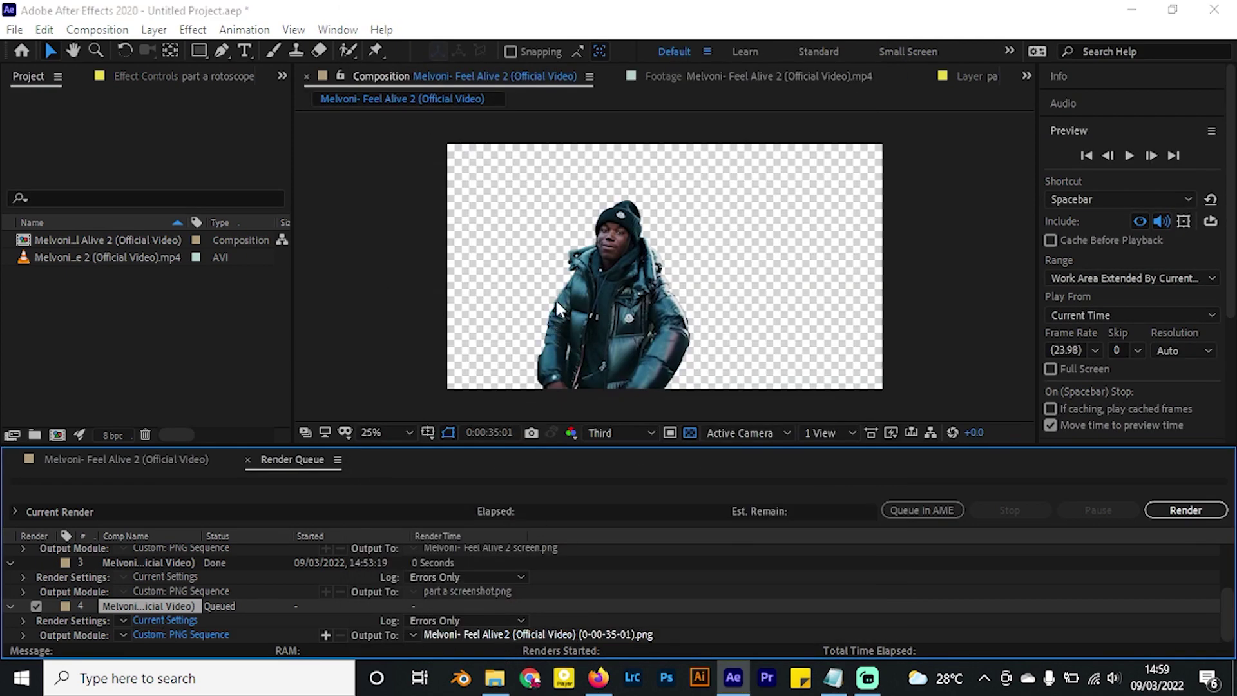
{"action": "type", "text": "p"}
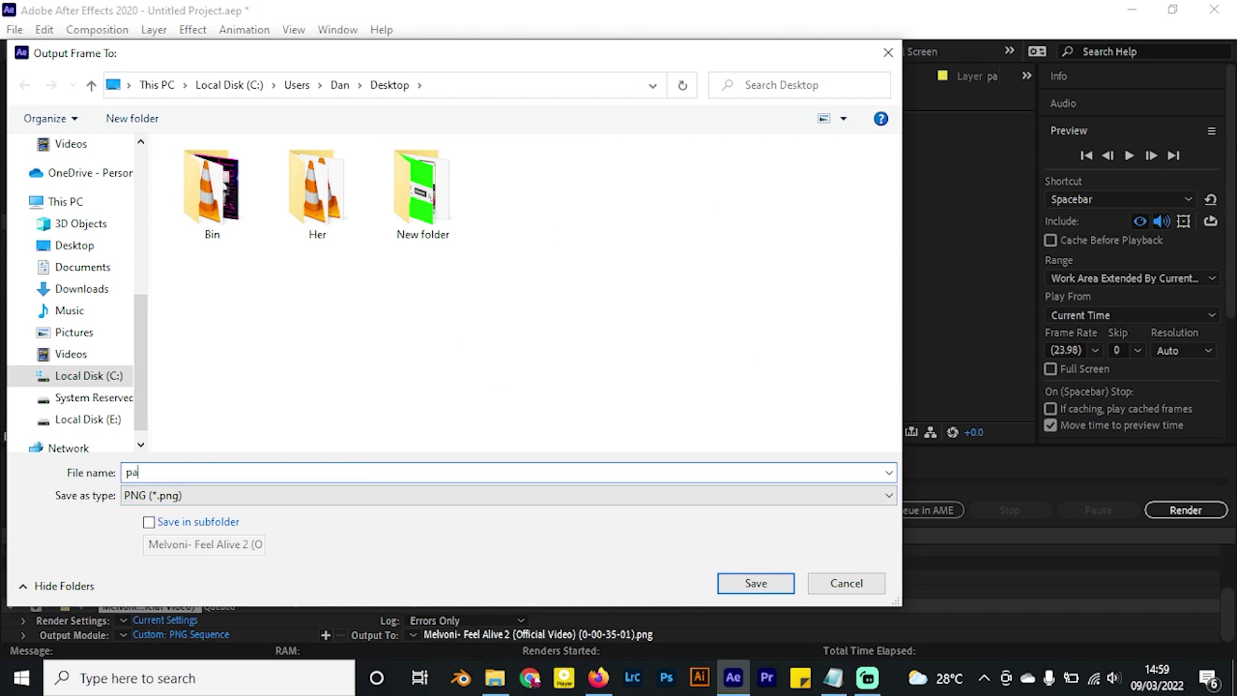
{"action": "type", "text": "a"}
{"action": "key", "text": "Down"}
{"action": "key", "text": "Return"}
{"action": "left_click", "coordinate": [1185, 510]}
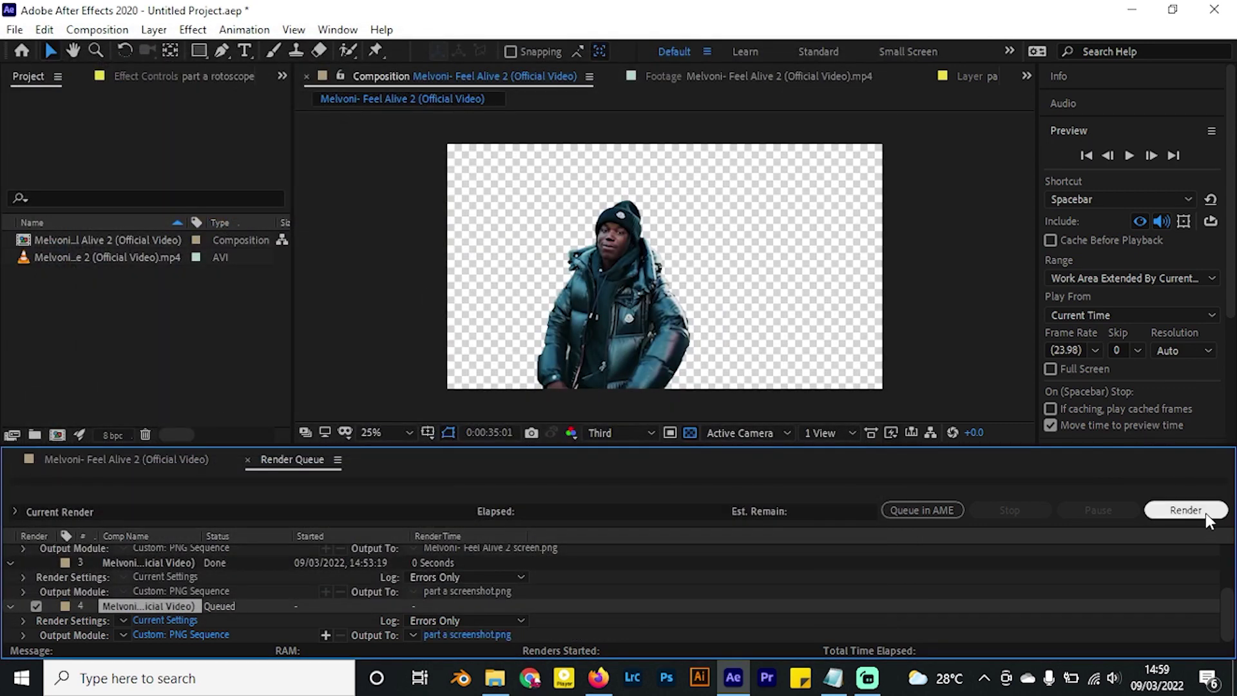
{"action": "left_click", "coordinate": [118, 455]}
Import 'part a screenshot.png', add it to the composition, and unsolo the other layers.
{"action": "right_click", "coordinate": [146, 318]}
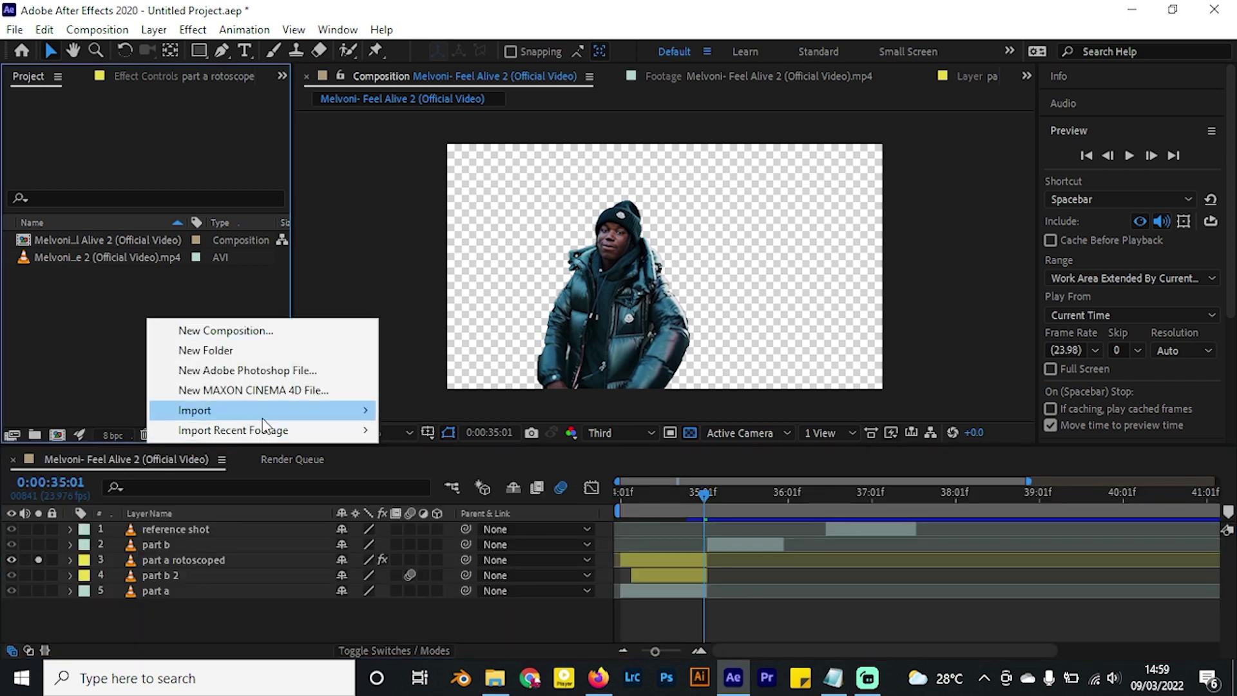
{"action": "mouse_move", "coordinate": [271, 411]}
{"action": "left_click", "coordinate": [419, 411]}
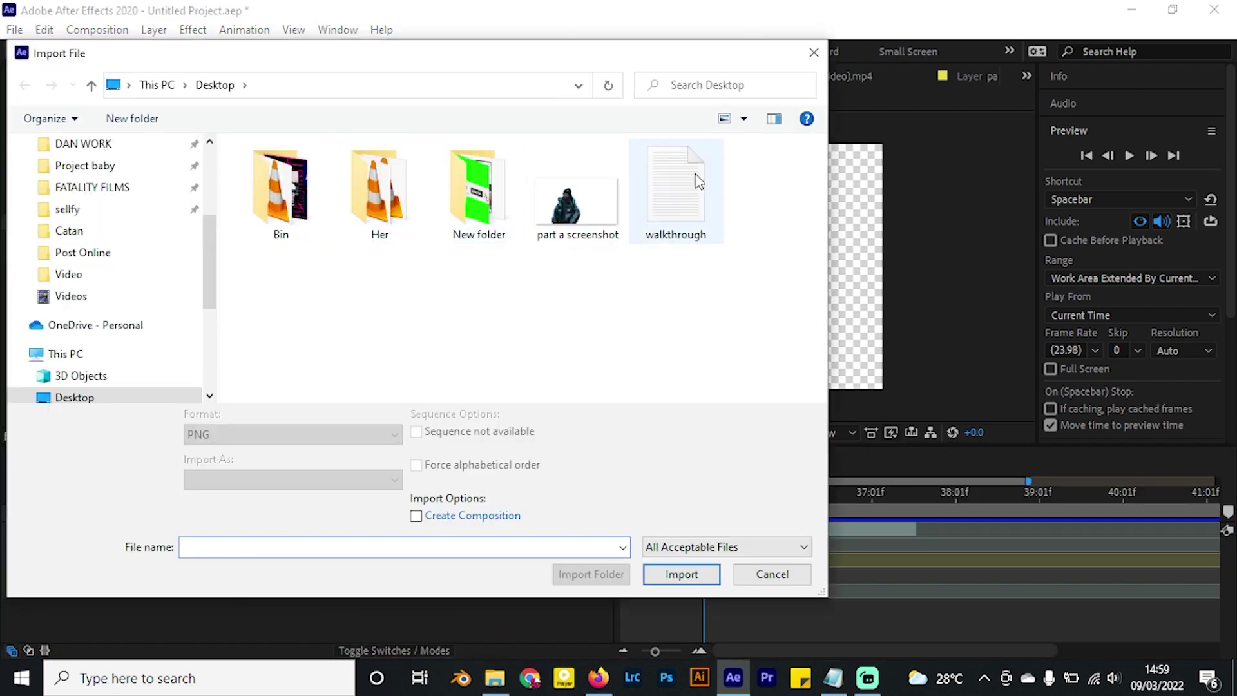
{"action": "left_click", "coordinate": [593, 179]}
{"action": "double_click", "coordinate": [593, 179]}
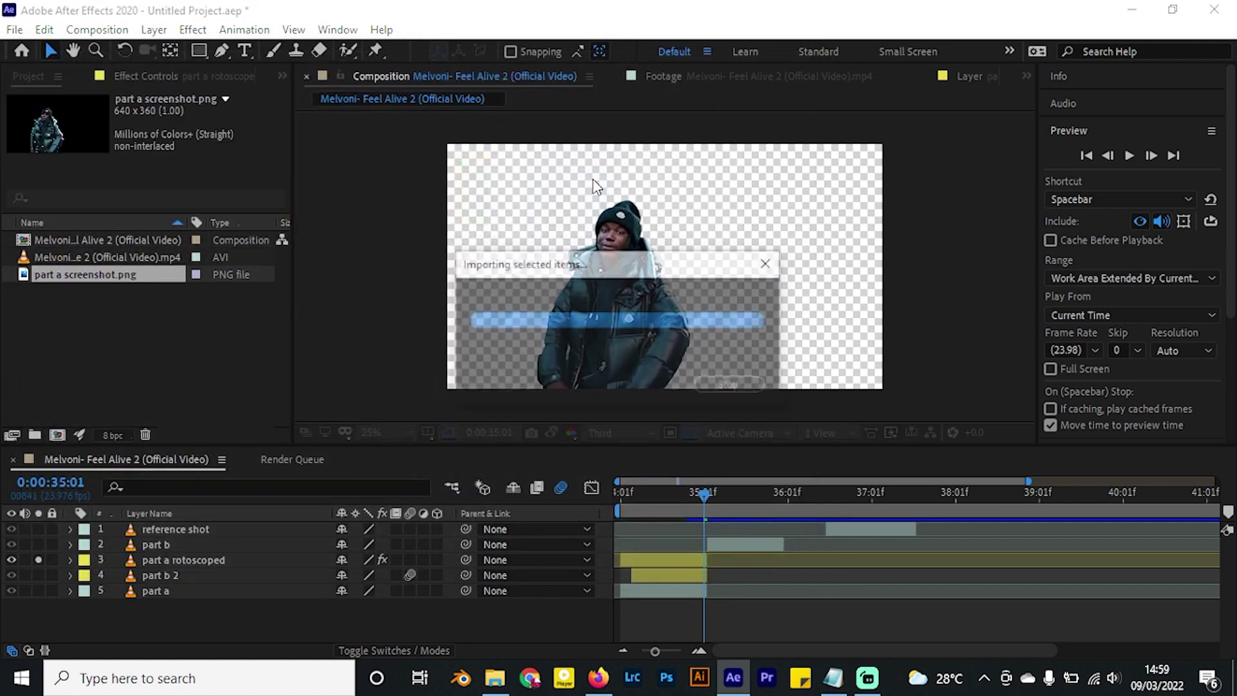
{"action": "left_click_drag", "start_coordinate": [102, 272], "coordinate": [174, 554]}
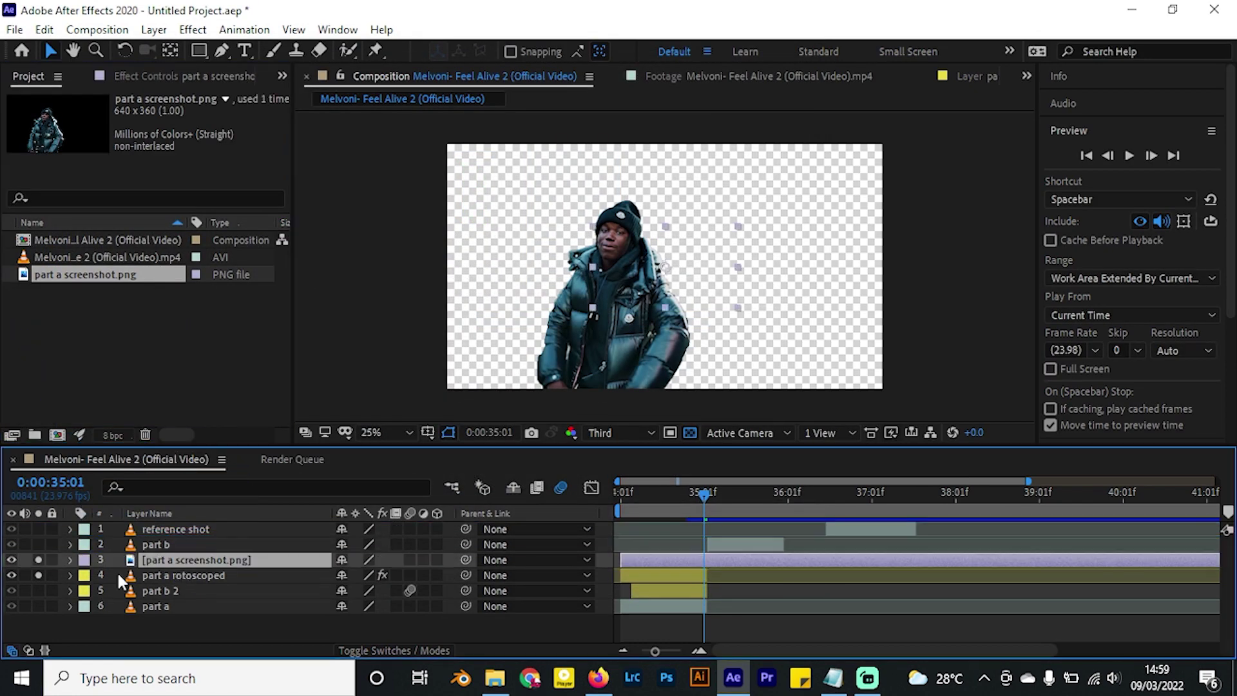
{"action": "left_click", "coordinate": [38, 574]}
{"action": "left_click", "coordinate": [38, 560]}
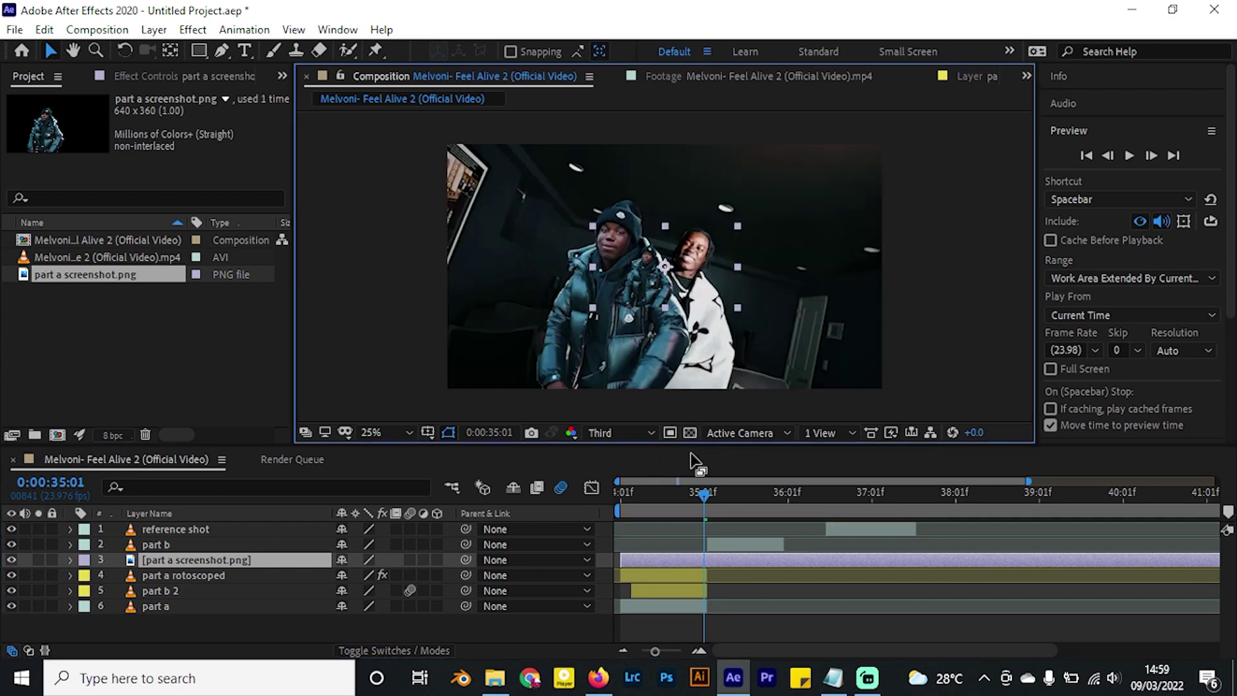
At frame 34:14, set the screenshot layer's Scale to 300%.
{"action": "left_click_drag", "start_coordinate": [705, 495], "coordinate": [636, 499]}
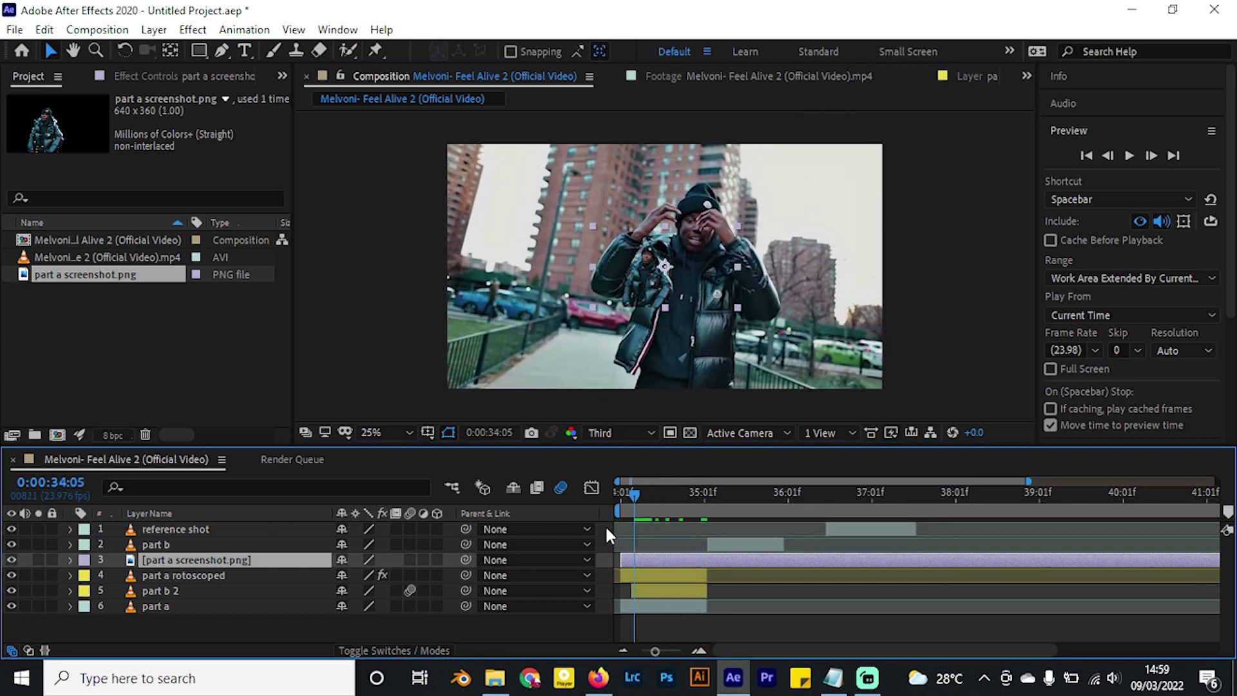
{"action": "key", "text": "s"}
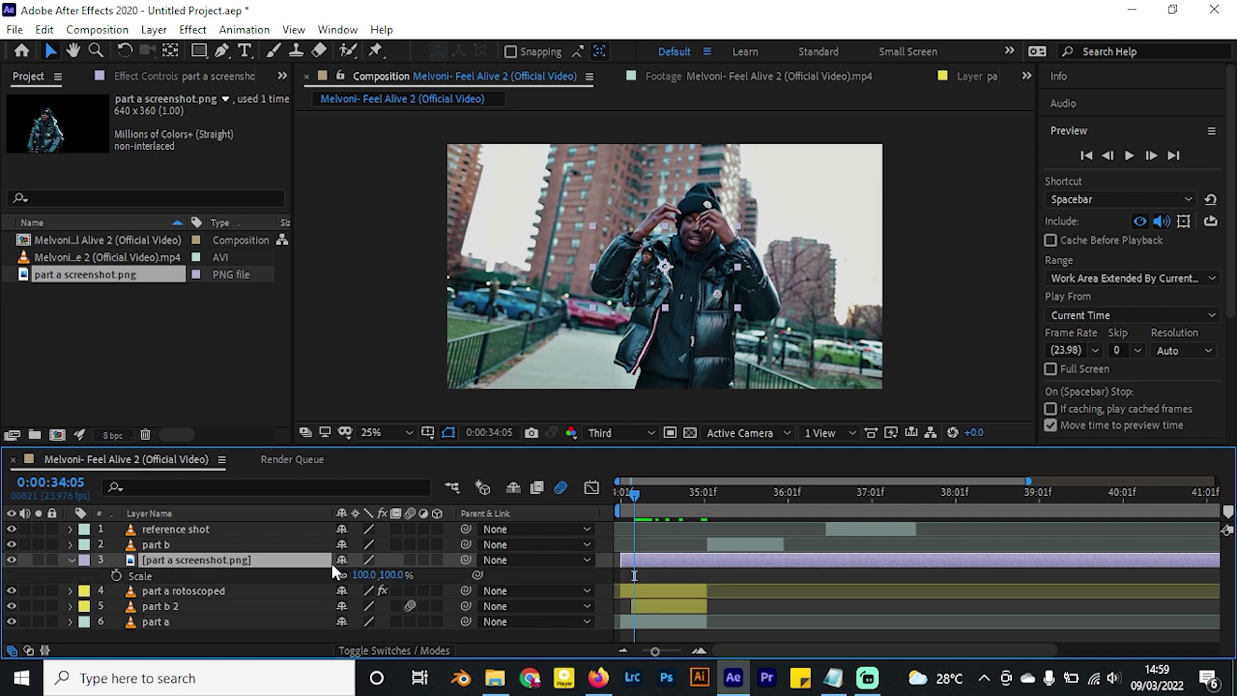
{"action": "left_click_drag", "start_coordinate": [360, 583], "coordinate": [369, 583]}
{"action": "left_click", "coordinate": [367, 575]}
{"action": "type", "text": "3"}
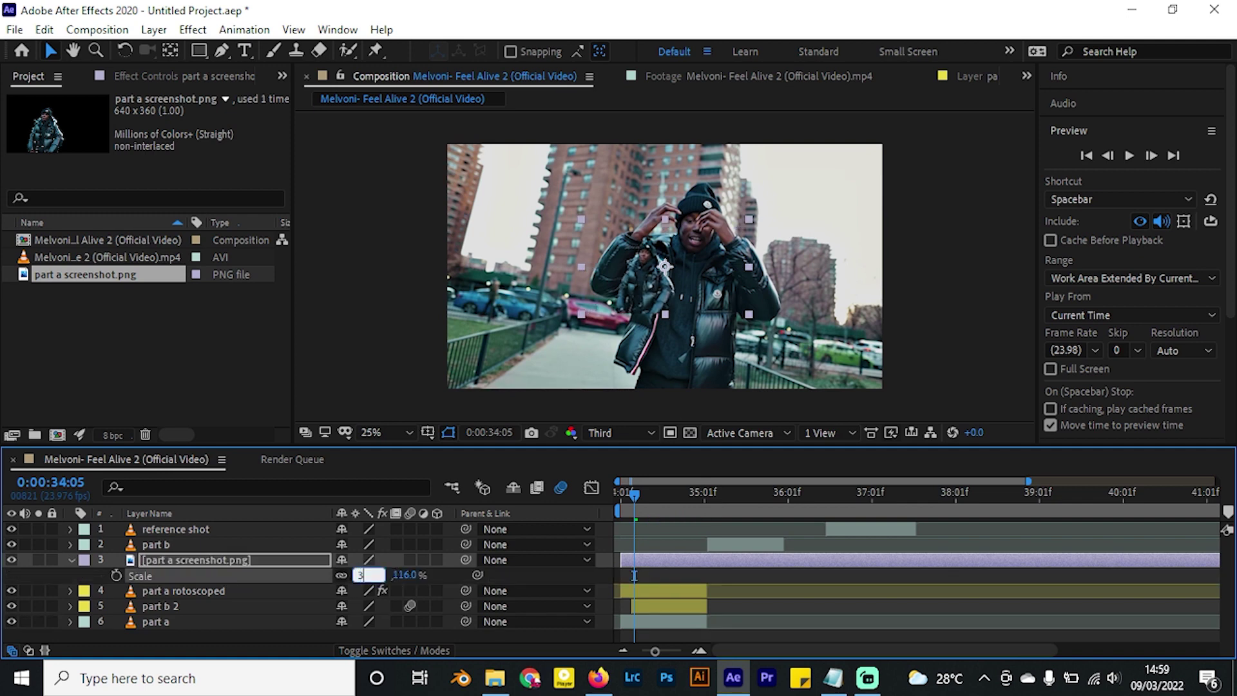
{"action": "type", "text": "00"}
{"action": "key", "text": "Return"}
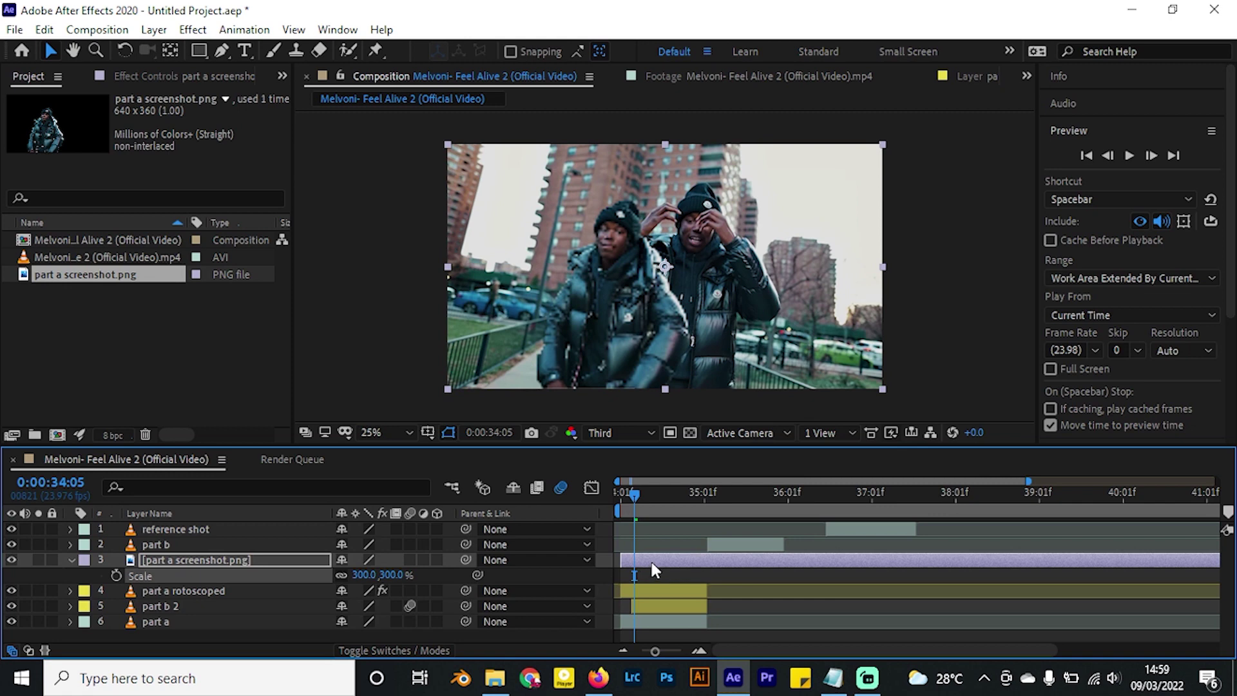
Start the screenshot layer later at about 35:01 and move it above 'part b'.
{"action": "left_click_drag", "start_coordinate": [652, 562], "coordinate": [734, 570]}
{"action": "key", "text": "s"}
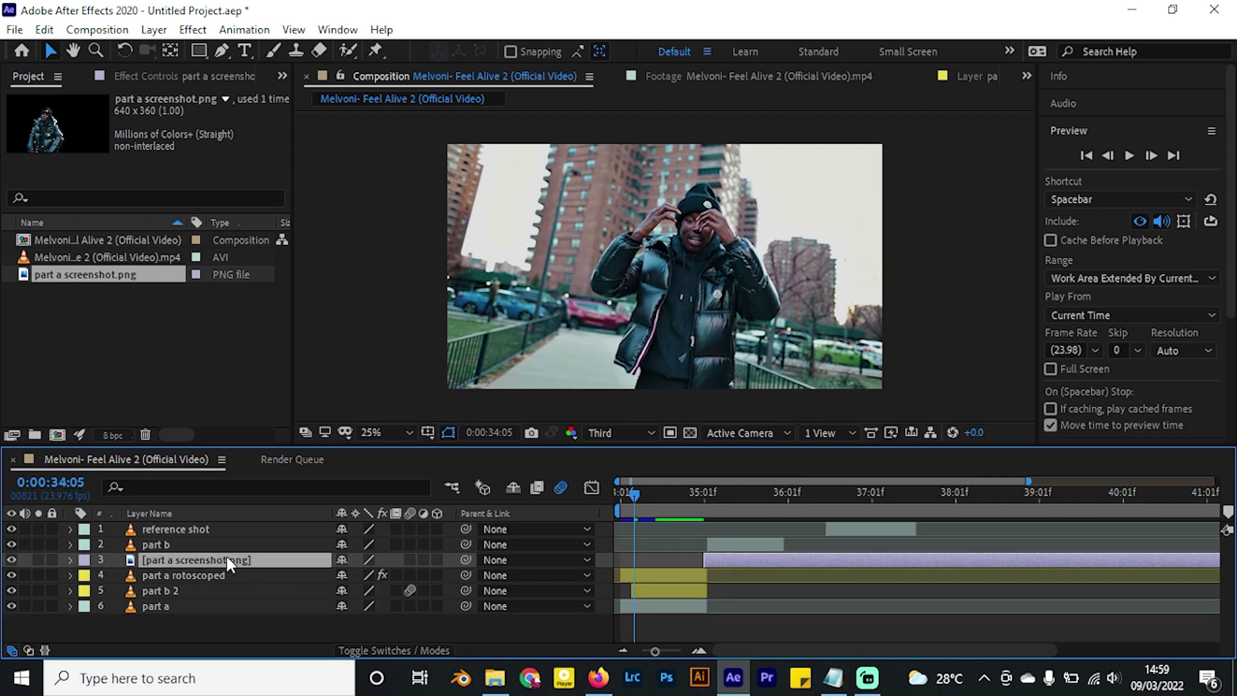
{"action": "left_click_drag", "start_coordinate": [228, 564], "coordinate": [196, 548]}
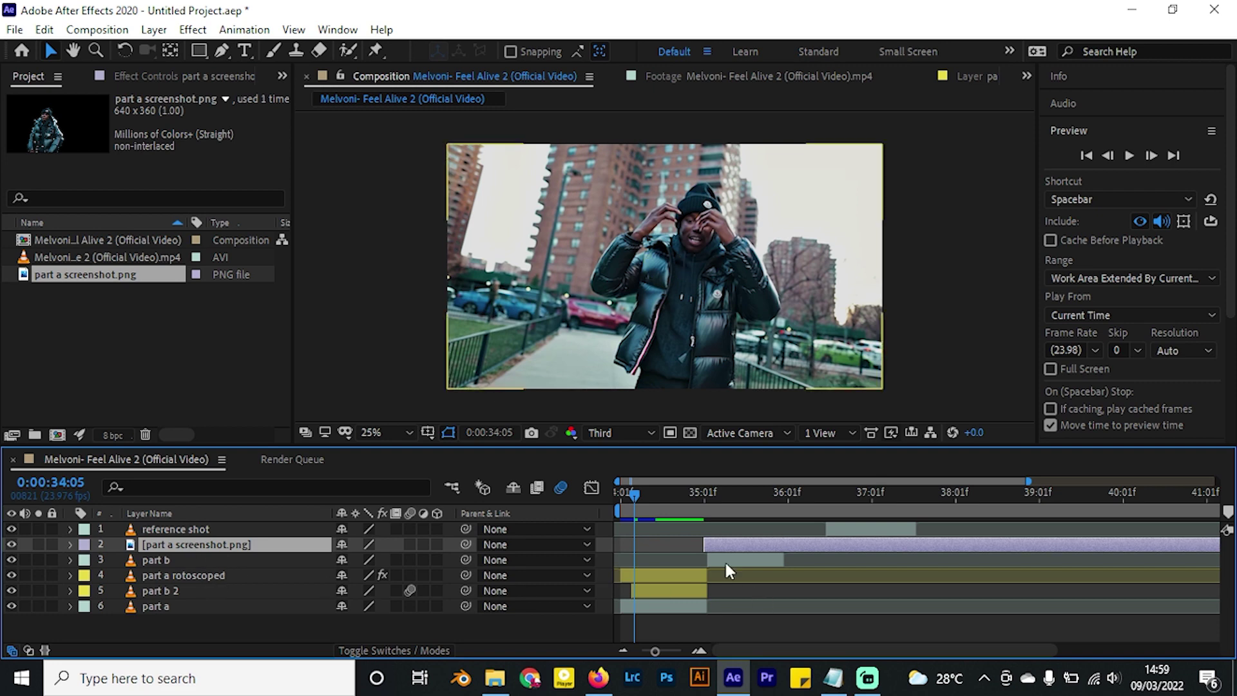
{"action": "left_click_drag", "start_coordinate": [627, 504], "coordinate": [764, 494]}
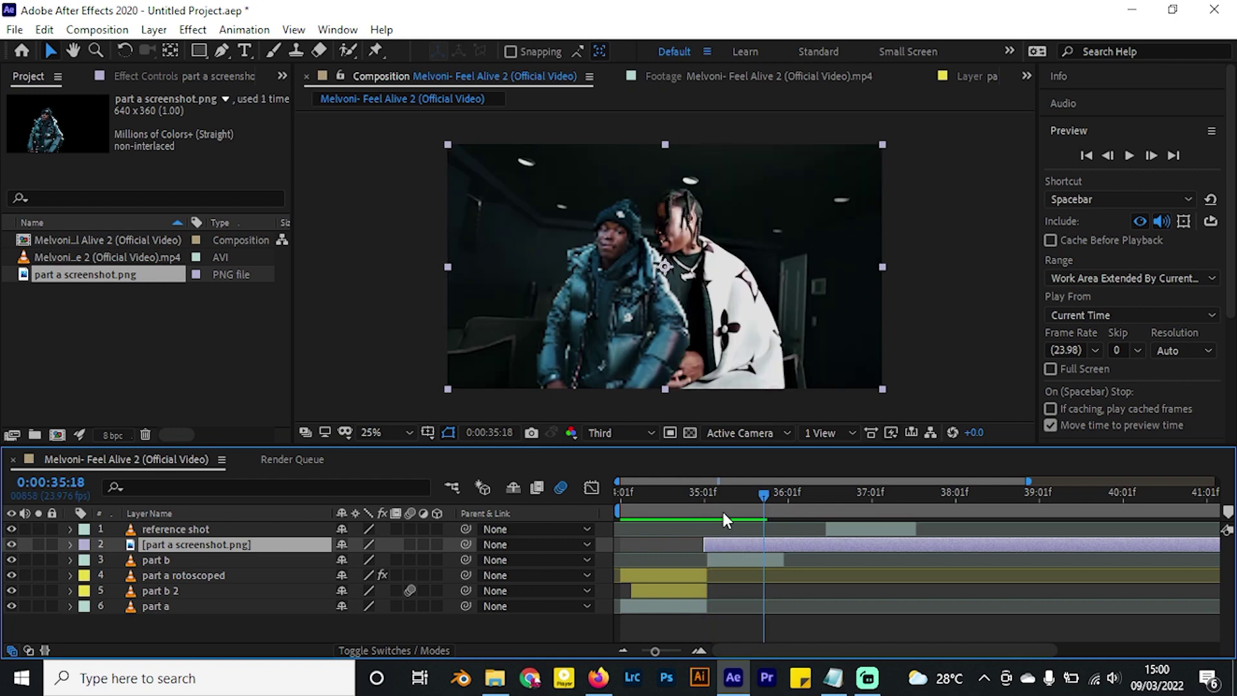
Solo the screenshot layer at its start point, showing its Scale kept at 300%.
{"action": "key", "text": "i"}
{"action": "left_click", "coordinate": [36, 544]}
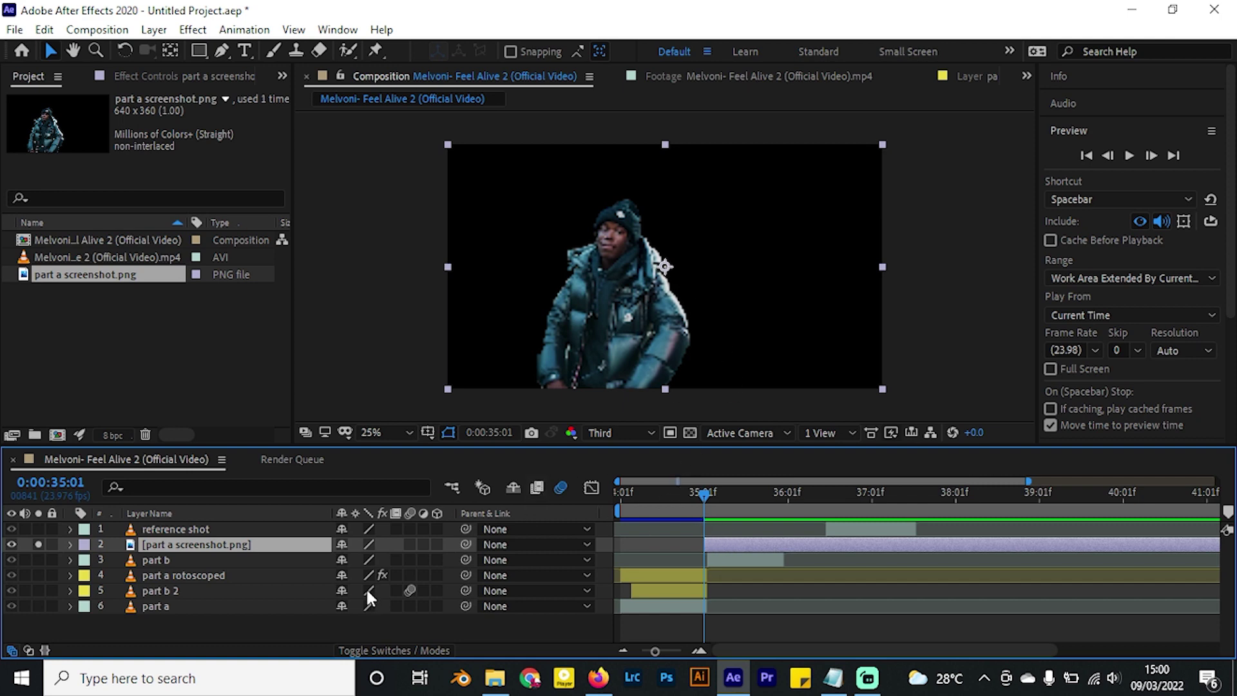
{"action": "key", "text": "s"}
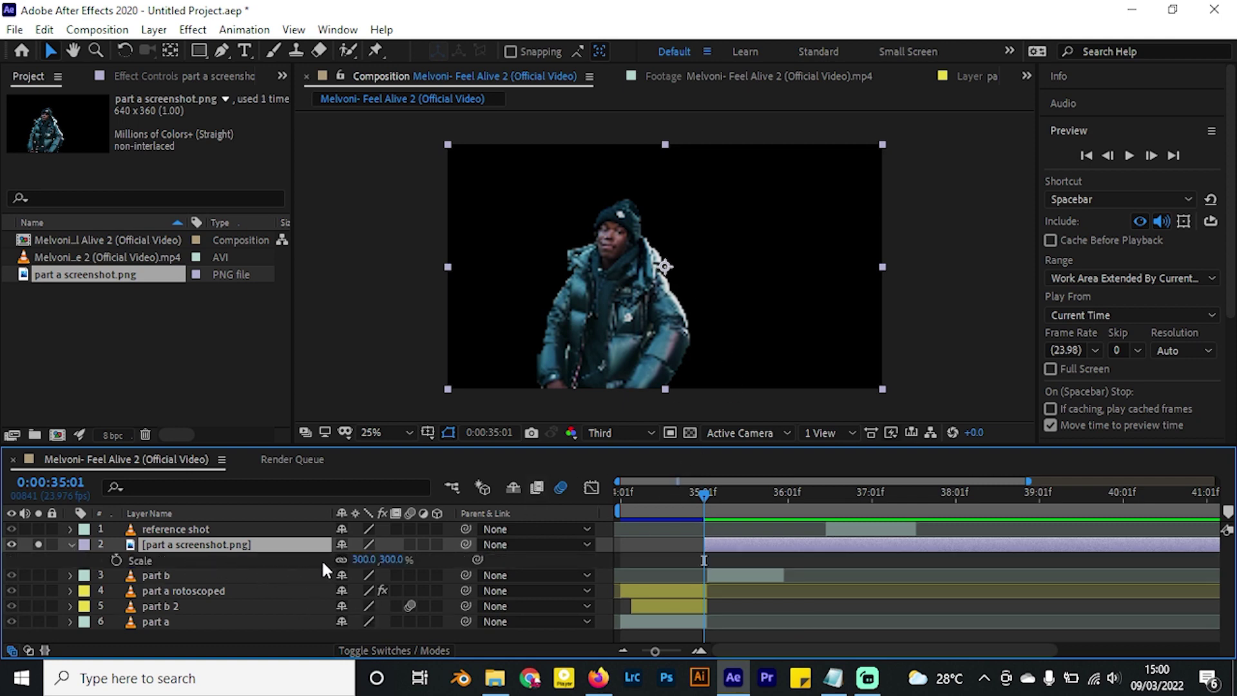
{"action": "left_click_drag", "start_coordinate": [361, 559], "coordinate": [399, 508]}
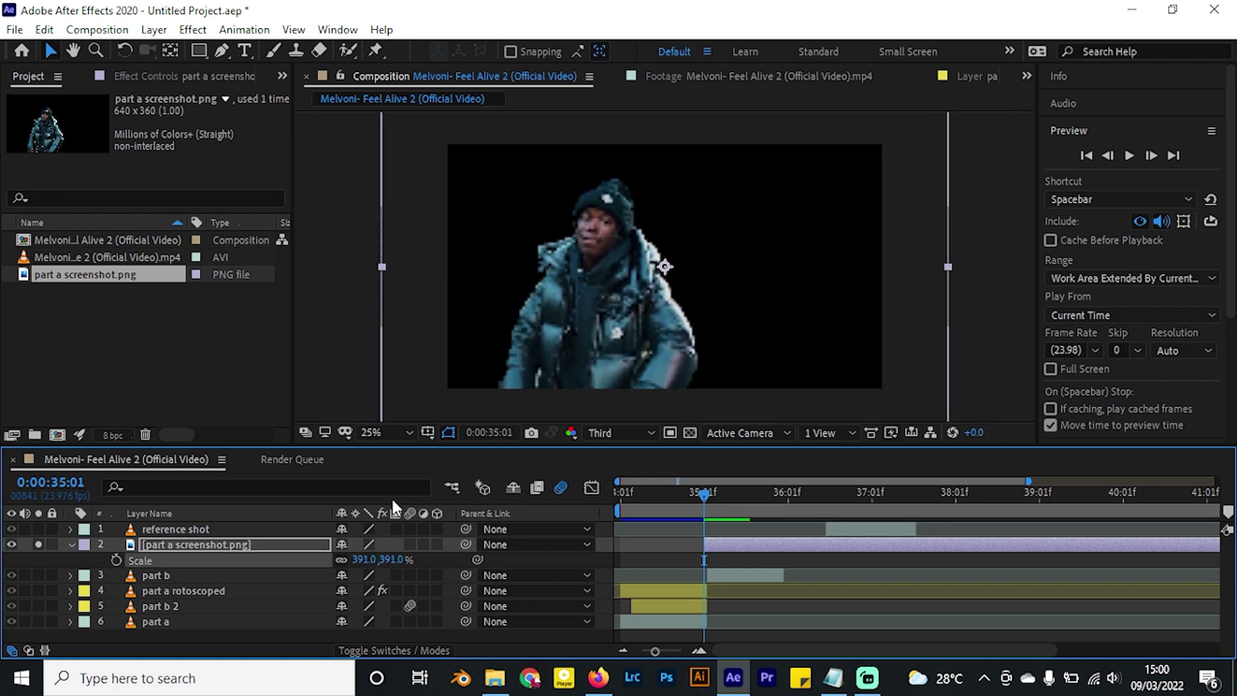
{"action": "key", "text": "ctrl+z"}
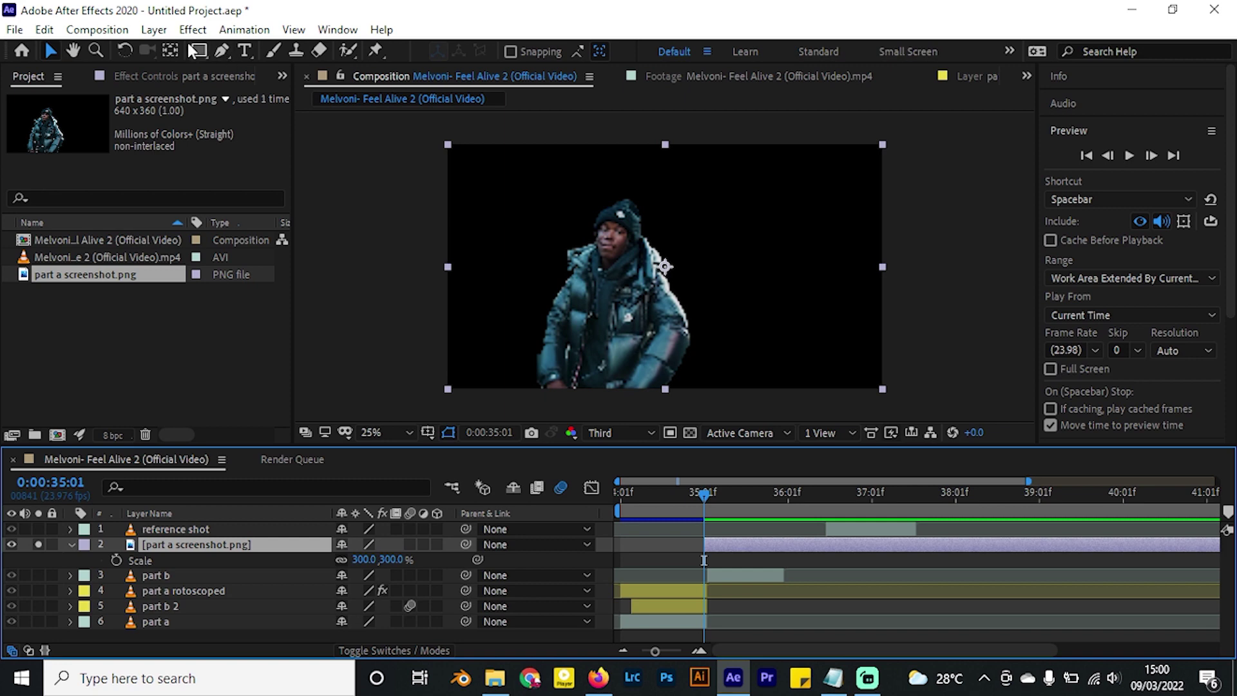
Move the screenshot layer's anchor point toward the lower right with the Pan Behind tool.
{"action": "left_click", "coordinate": [170, 50]}
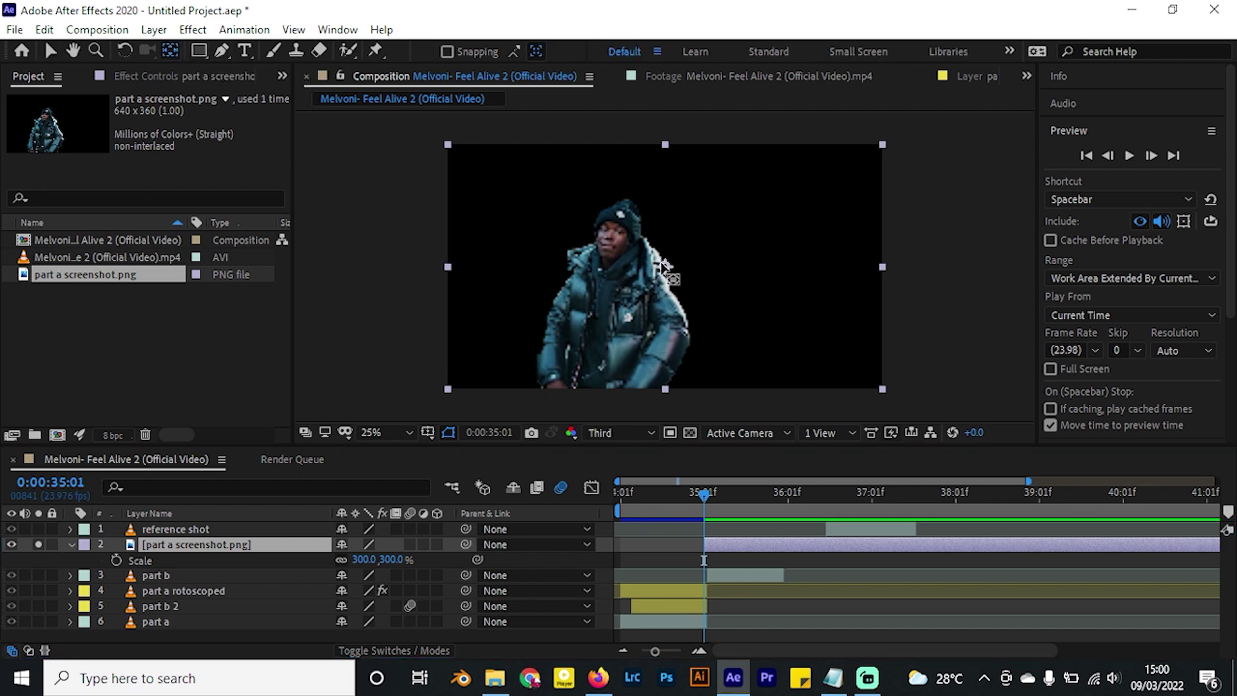
{"action": "left_click_drag", "start_coordinate": [652, 275], "coordinate": [773, 326]}
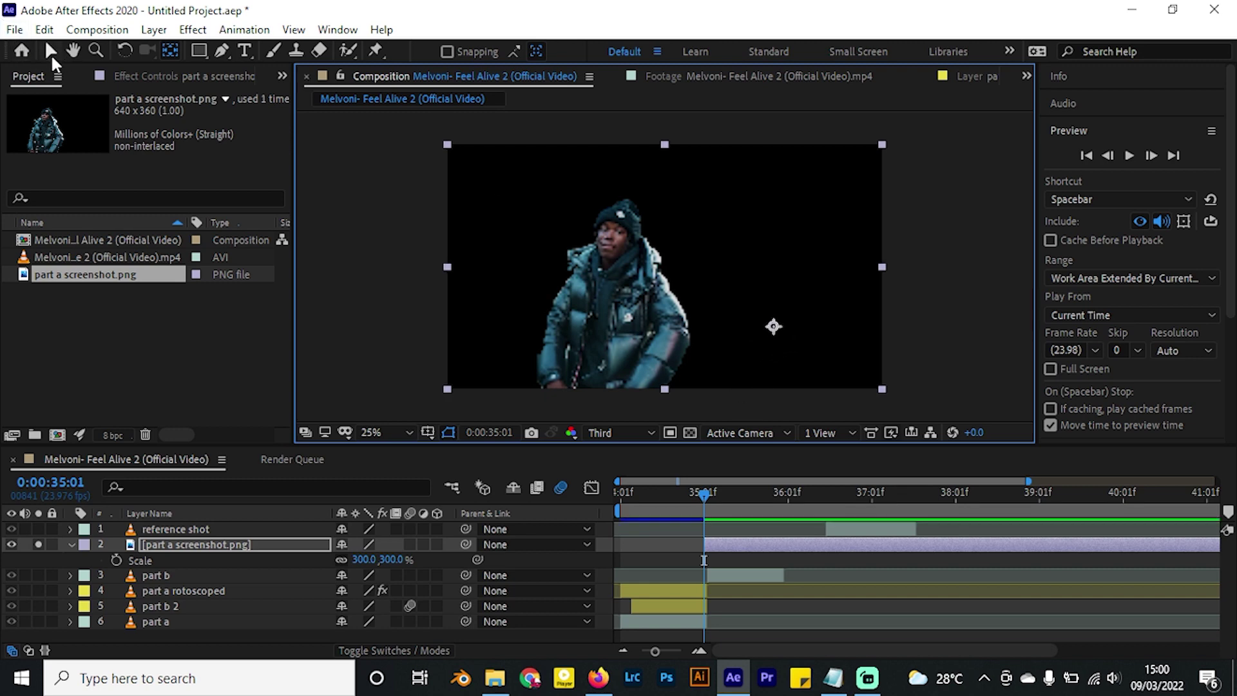
{"action": "left_click", "coordinate": [50, 51]}
Keyframe the screenshot's Scale from 300% up to about 1237% a few frames later.
{"action": "left_click", "coordinate": [116, 560]}
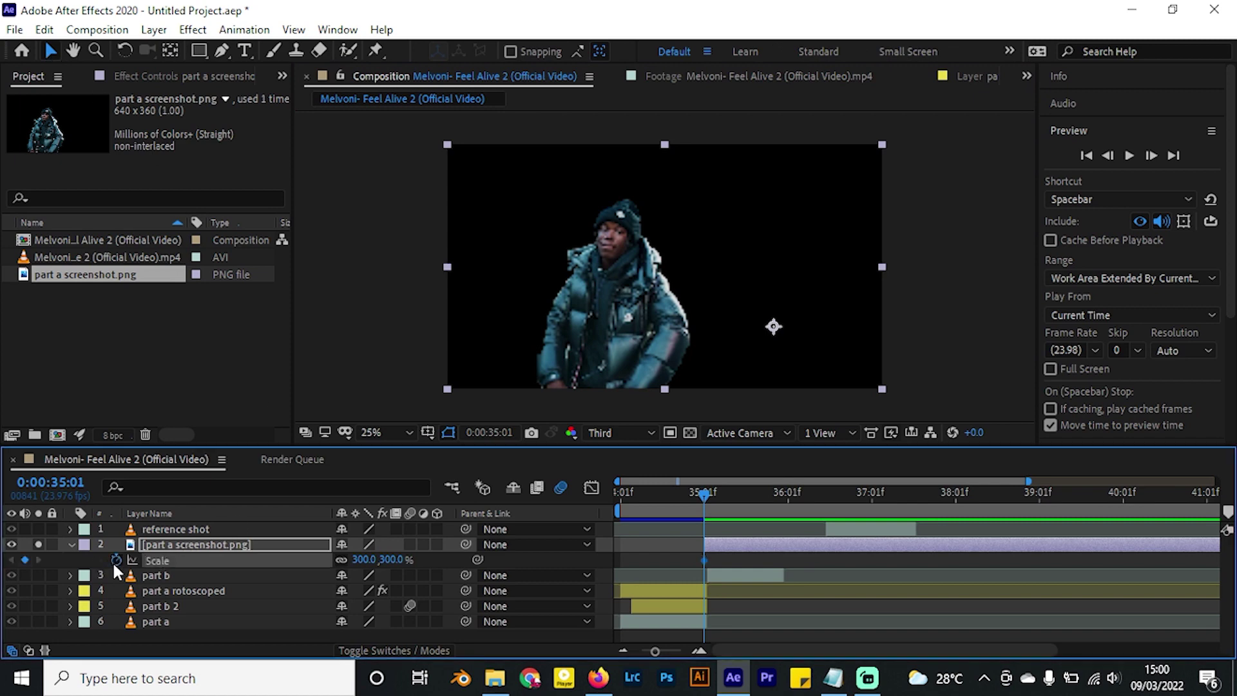
{"action": "left_click_drag", "start_coordinate": [733, 493], "coordinate": [743, 492]}
{"action": "left_click_drag", "start_coordinate": [369, 566], "coordinate": [896, 428]}
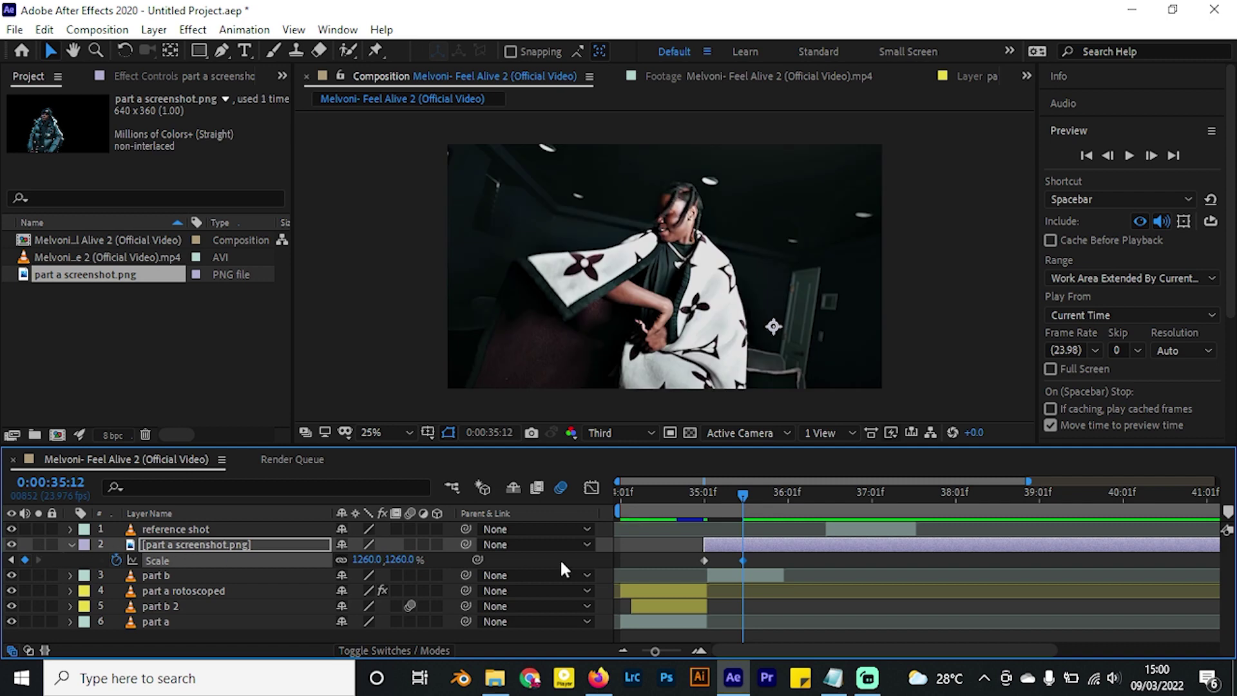
{"action": "mouse_move", "coordinate": [692, 505]}
{"action": "left_mouse_down"}
{"action": "mouse_move", "coordinate": [642, 493]}
{"action": "mouse_move", "coordinate": [734, 497]}
{"action": "mouse_move", "coordinate": [701, 509]}
{"action": "left_mouse_up"}
Shift both Scale keyframes slightly later and apply Easy Ease to them.
{"action": "left_click_drag", "start_coordinate": [760, 558], "coordinate": [725, 561]}
{"action": "left_click_drag", "start_coordinate": [706, 505], "coordinate": [746, 497]}
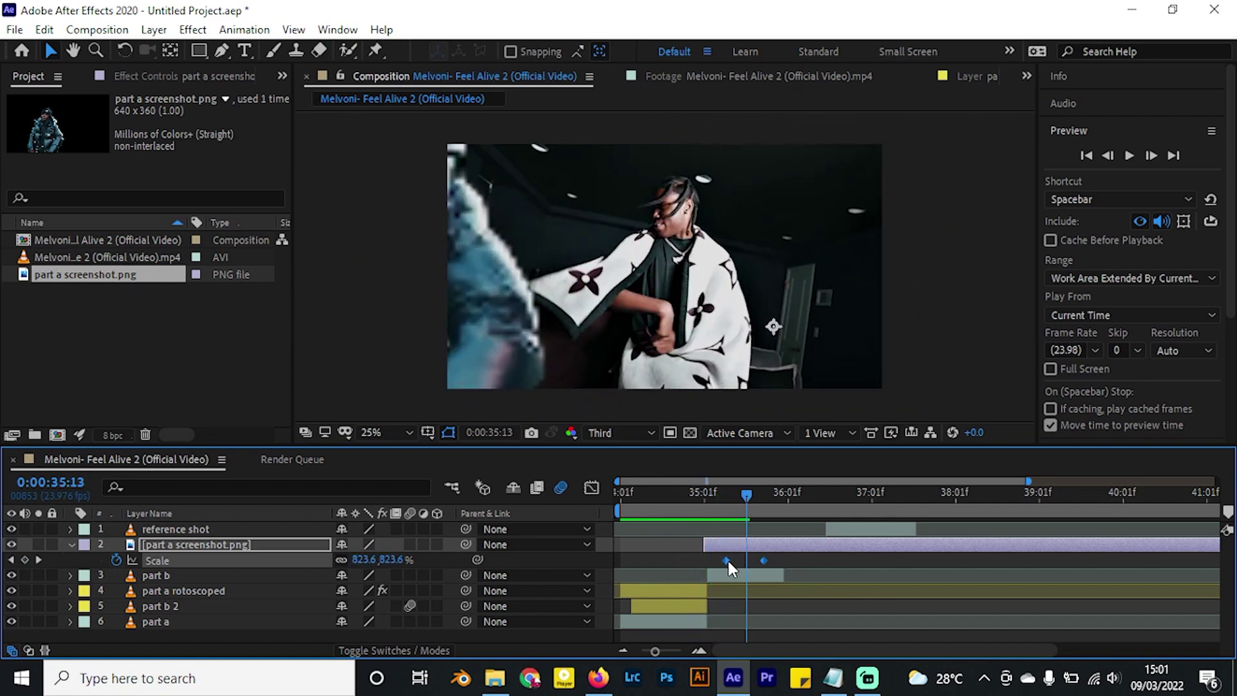
{"action": "left_click_drag", "start_coordinate": [728, 561], "coordinate": [745, 561]}
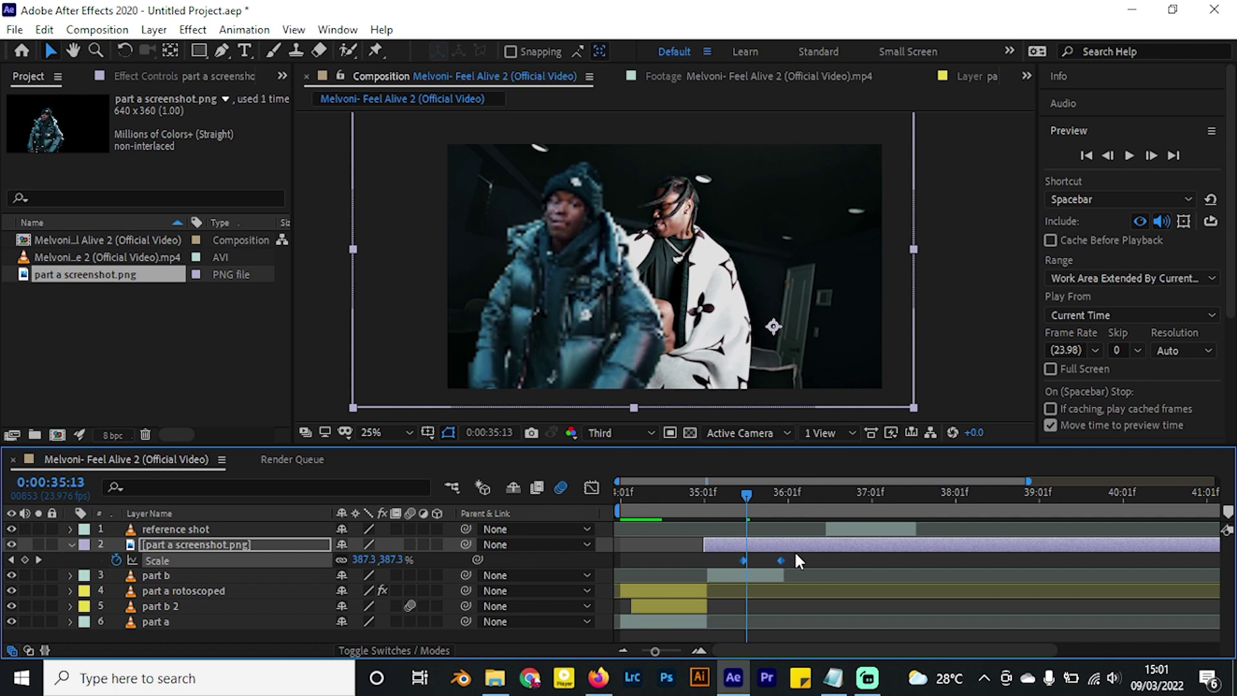
{"action": "right_click", "coordinate": [745, 560]}
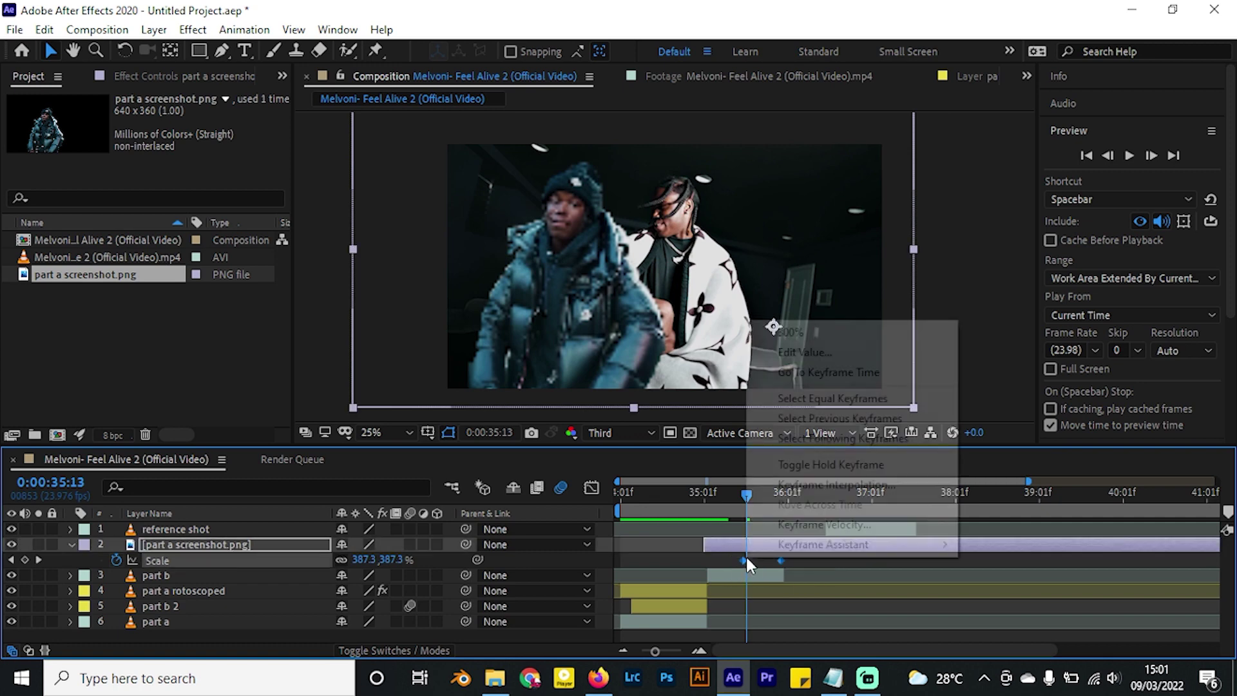
{"action": "mouse_move", "coordinate": [837, 546]}
{"action": "left_click", "coordinate": [554, 425]}
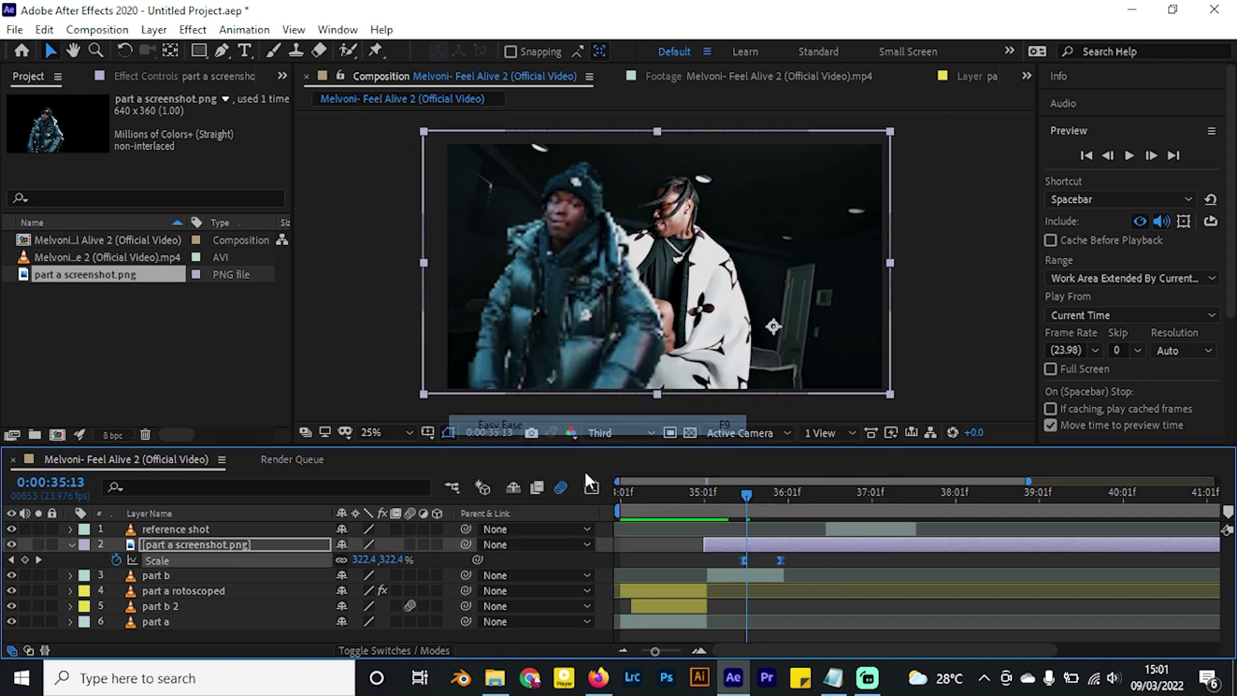
Preview the zoom from 34:08 and turn on motion blur for the screenshot layer.
{"action": "left_click", "coordinate": [644, 496]}
{"action": "key", "text": "space"}
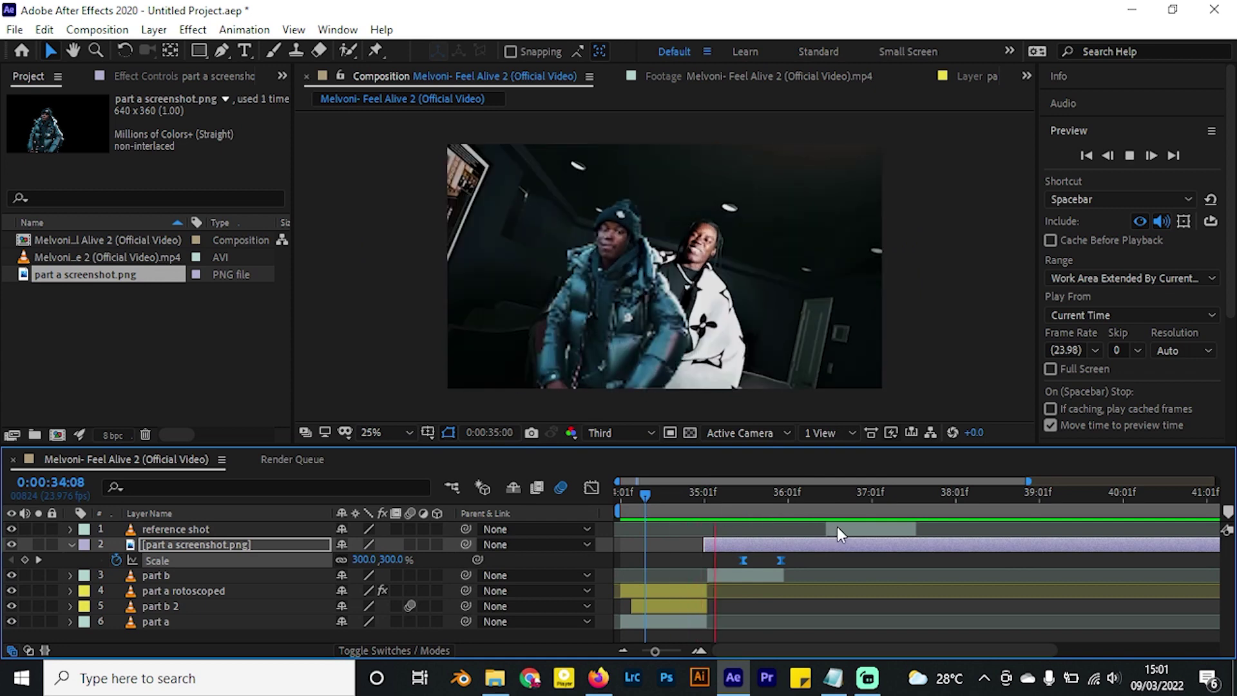
{"action": "left_click", "coordinate": [732, 509]}
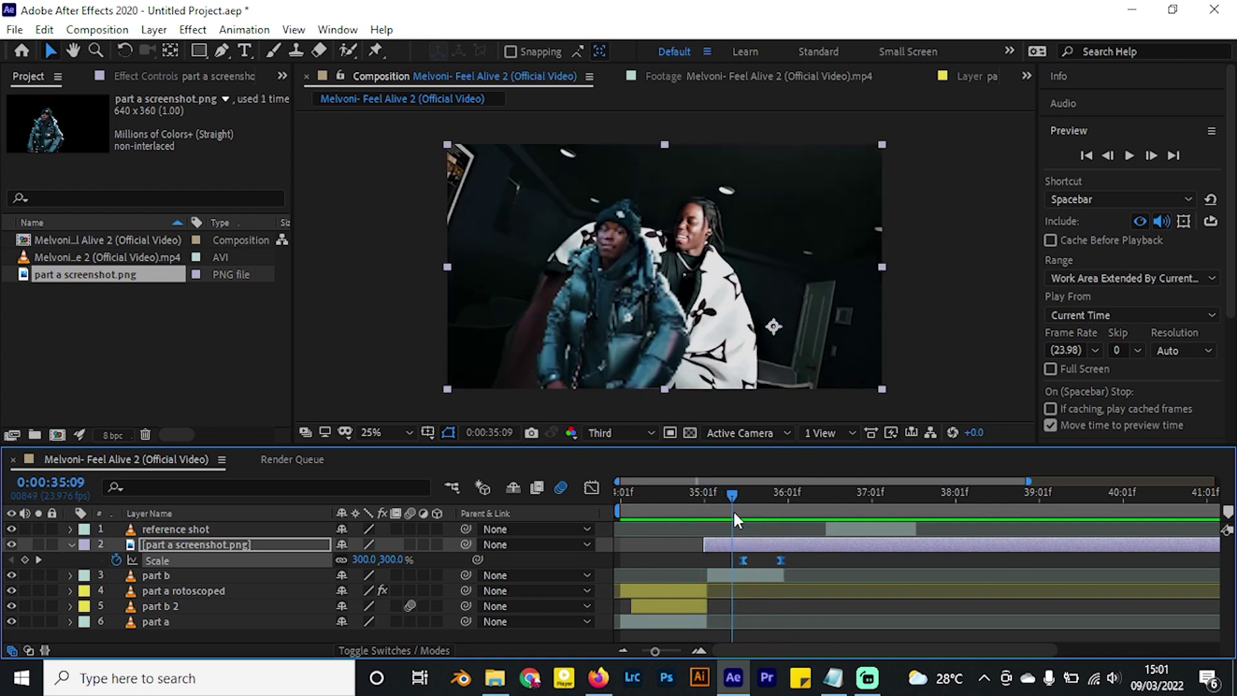
{"action": "left_click", "coordinate": [739, 515]}
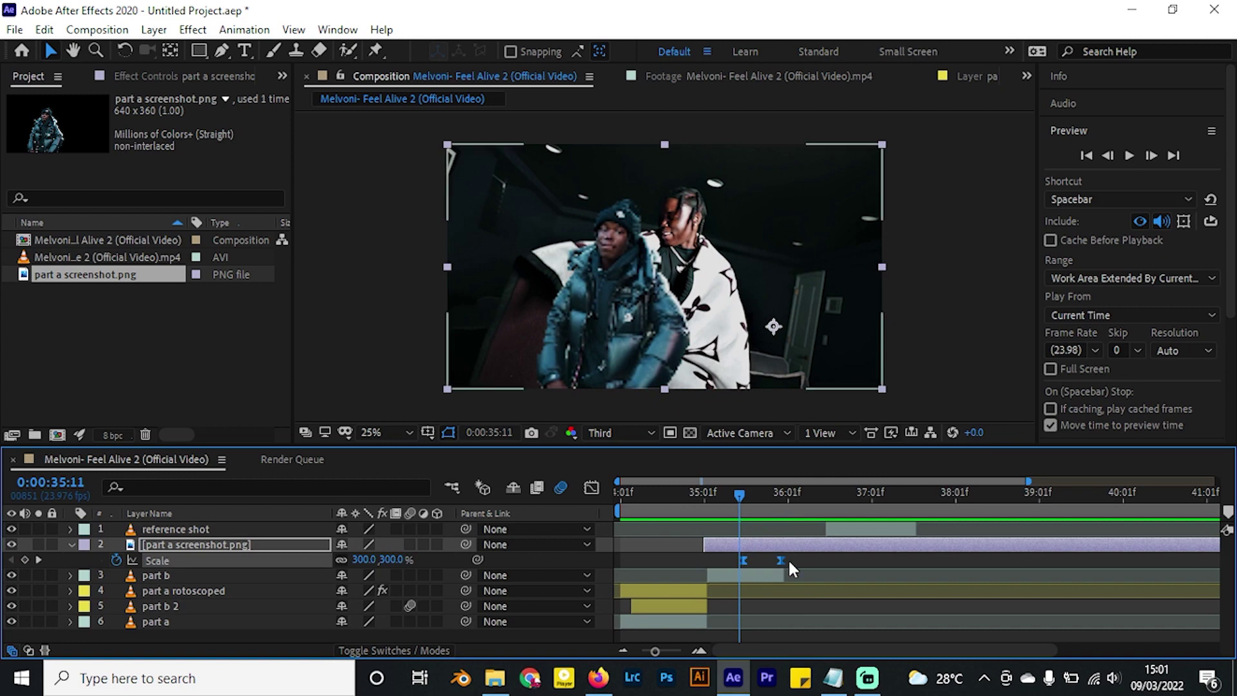
{"action": "left_click", "coordinate": [410, 544]}
{"action": "left_click_drag", "start_coordinate": [732, 520], "coordinate": [786, 482]}
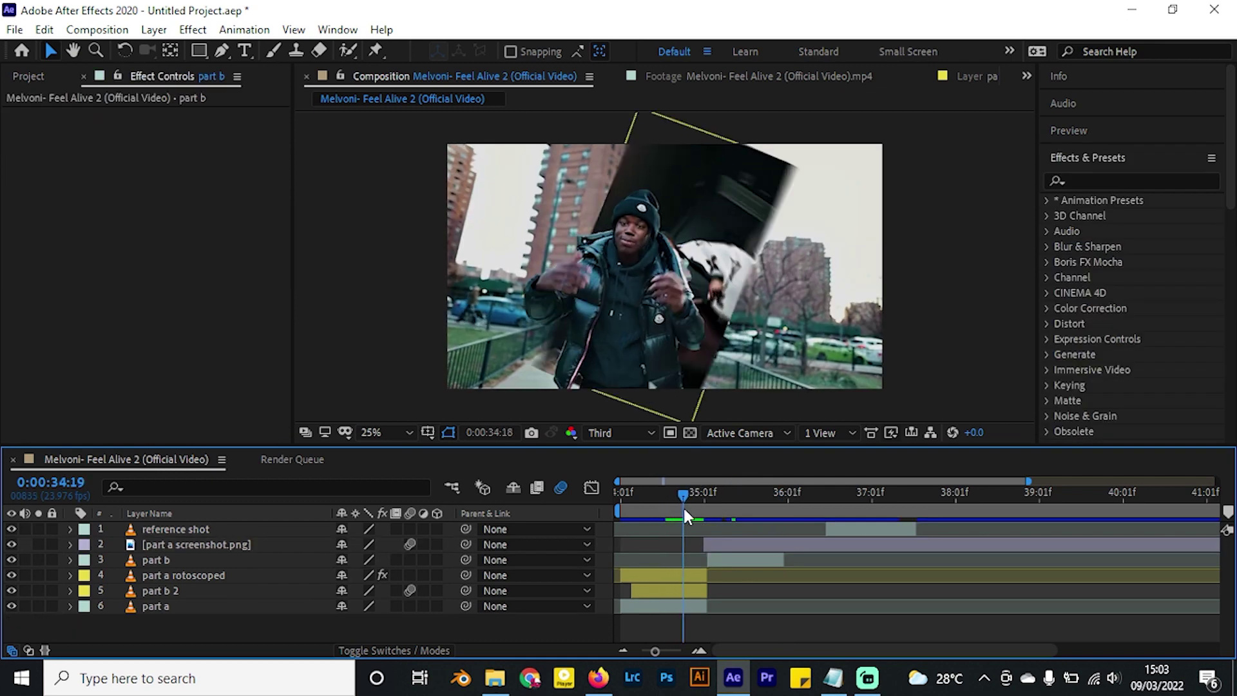
Search Effects & Presets for 'shake' and apply S_Shake to 'part b'.
{"action": "left_click_drag", "start_coordinate": [682, 505], "coordinate": [707, 532]}
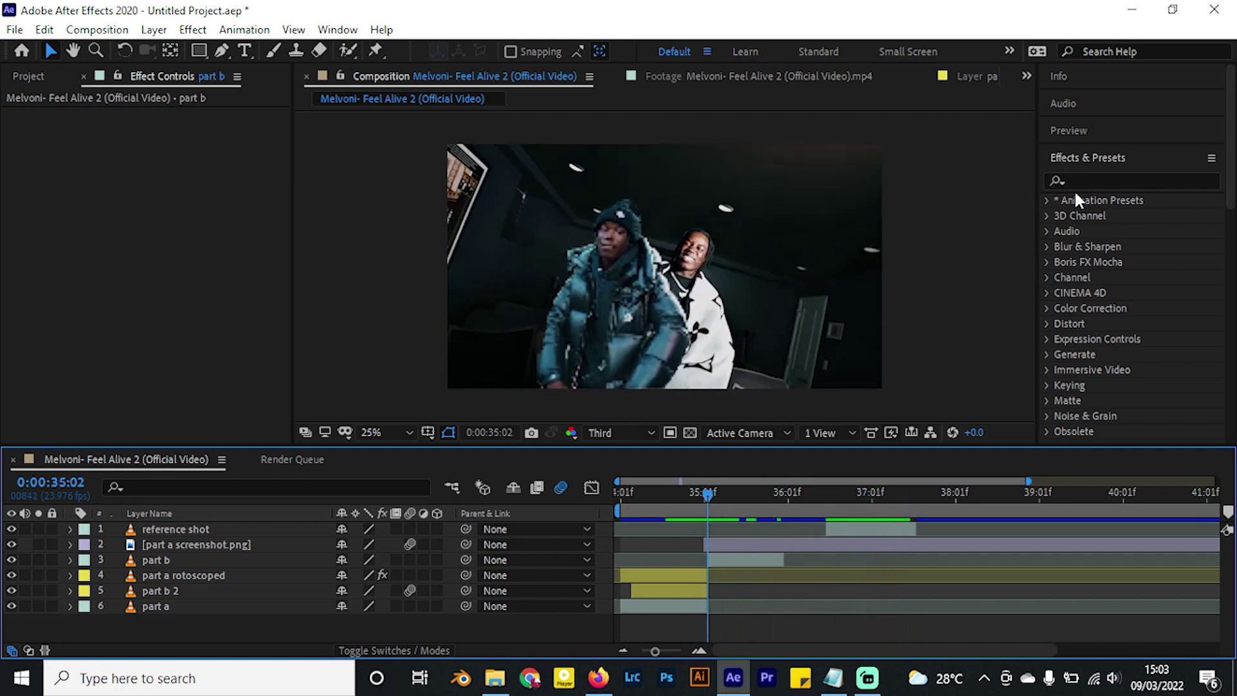
{"action": "left_click", "coordinate": [1087, 174]}
{"action": "type", "text": "shake"}
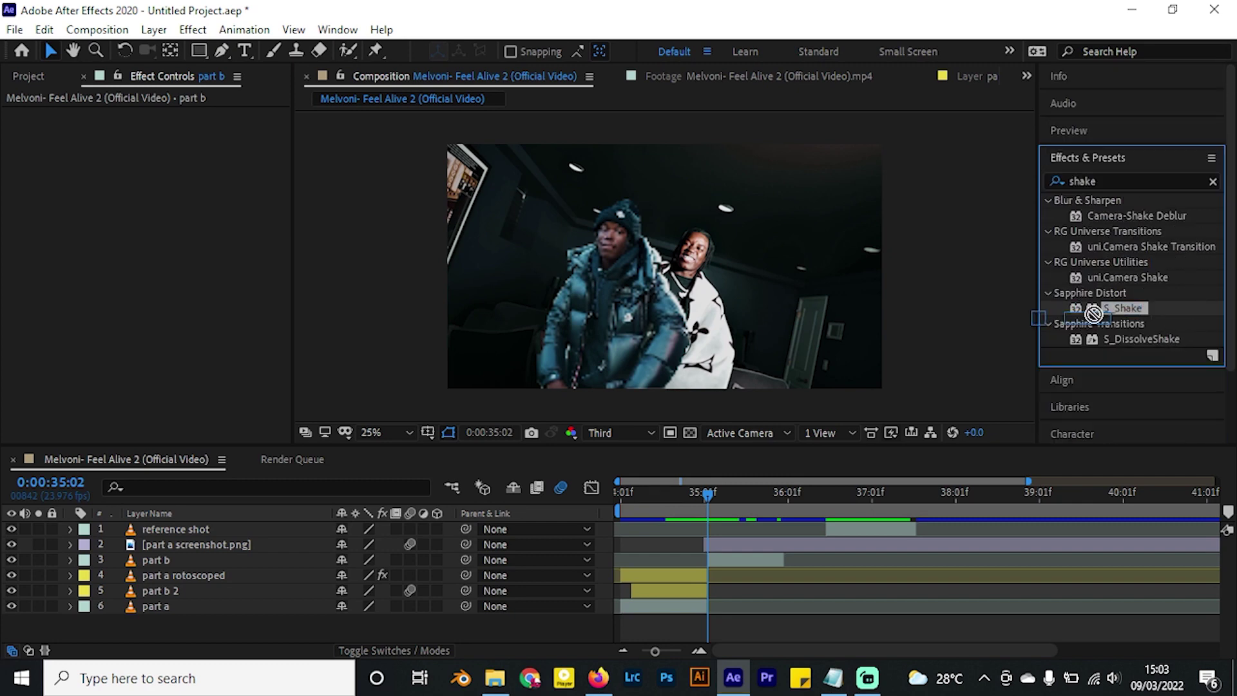
{"action": "left_click_drag", "start_coordinate": [1094, 314], "coordinate": [676, 580]}
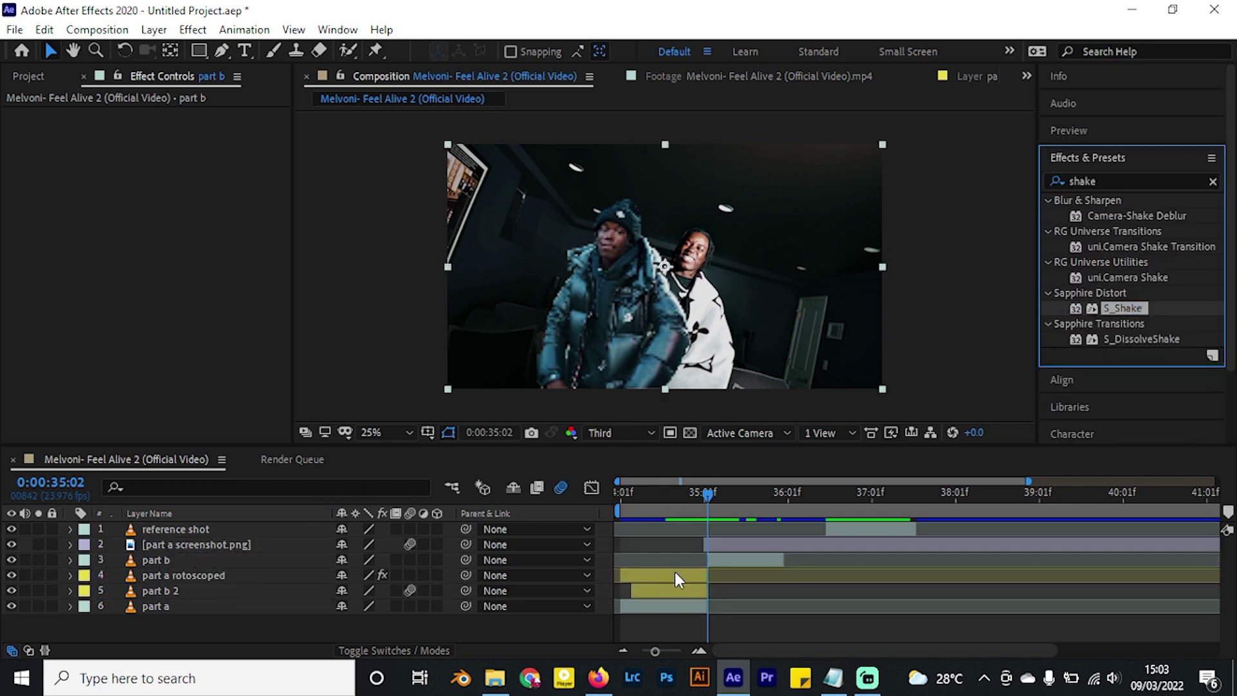
Split 'part b' at 35:08 and delete S_Shake from the new 'part b 3' layer.
{"action": "left_click_drag", "start_coordinate": [710, 489], "coordinate": [728, 508]}
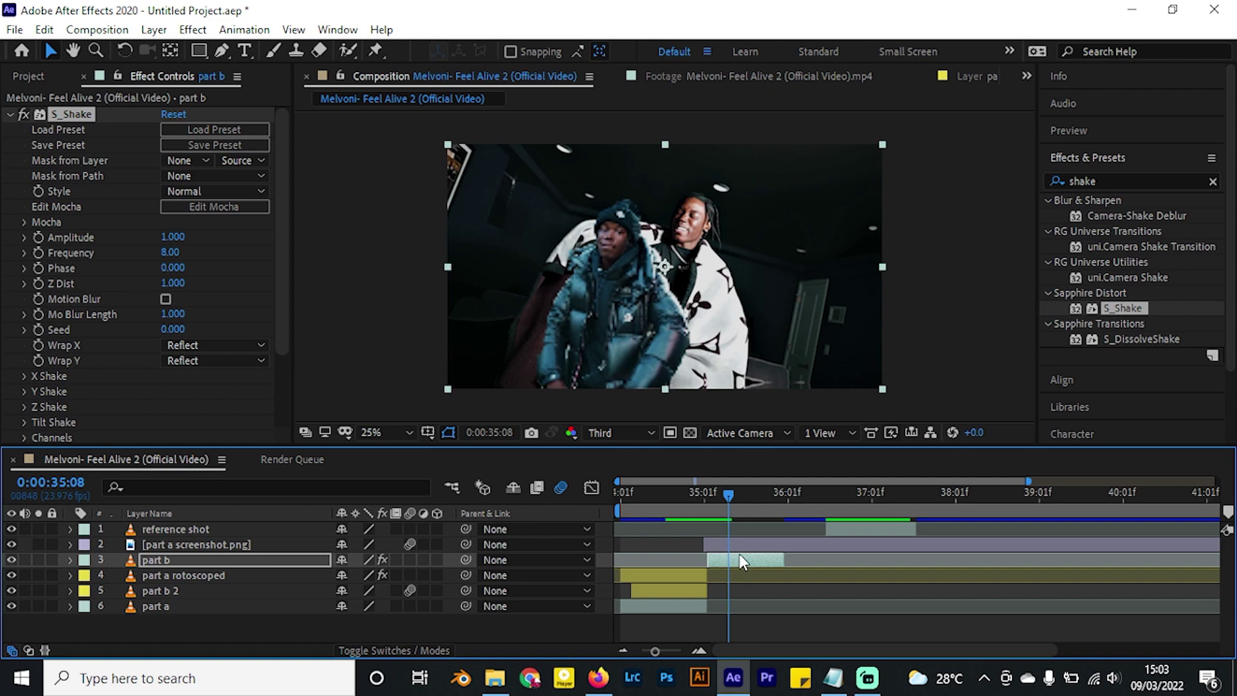
{"action": "key", "text": "ctrl+shift+d"}
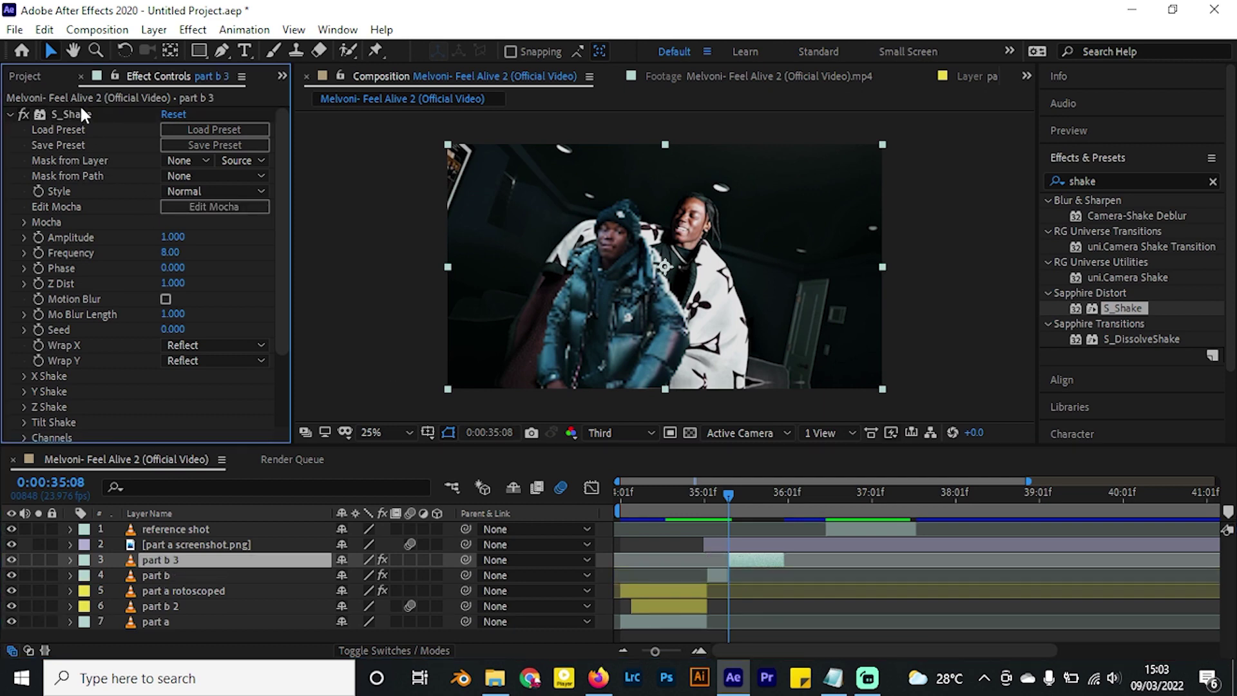
{"action": "left_click", "coordinate": [81, 108]}
{"action": "key", "text": "Delete"}
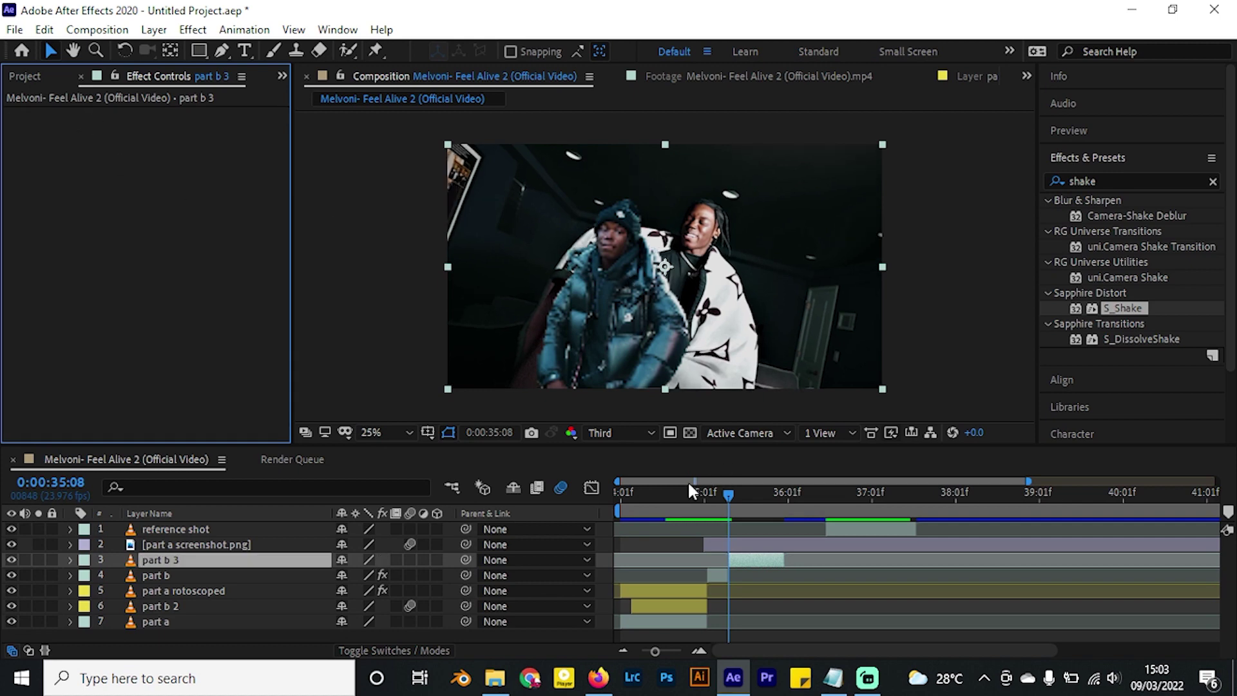
Review the transition around the 35:01 cut and select the part a rotoscoped layer.
{"action": "left_click", "coordinate": [663, 508]}
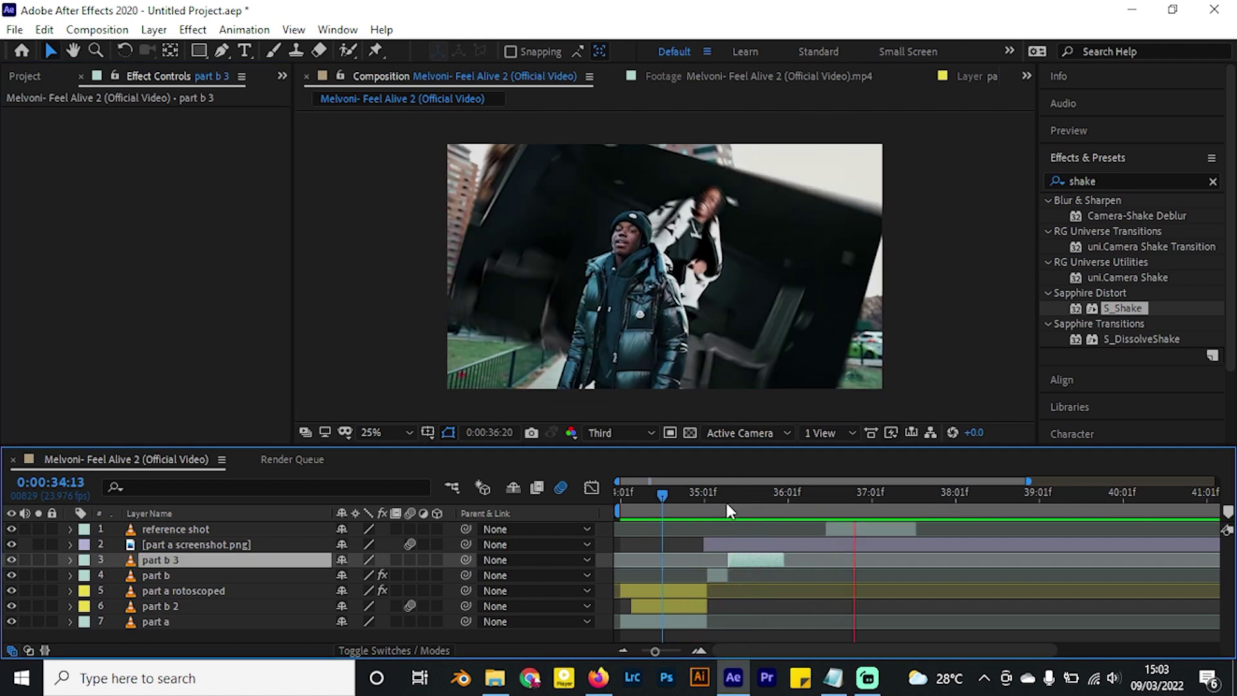
{"action": "mouse_move", "coordinate": [725, 500]}
{"action": "left_mouse_down"}
{"action": "mouse_move", "coordinate": [620, 494]}
{"action": "mouse_move", "coordinate": [726, 522]}
{"action": "mouse_move", "coordinate": [771, 519]}
{"action": "mouse_move", "coordinate": [739, 493]}
{"action": "mouse_move", "coordinate": [769, 491]}
{"action": "mouse_move", "coordinate": [702, 504]}
{"action": "left_mouse_up"}
{"action": "key", "text": "ctrl+Up"}
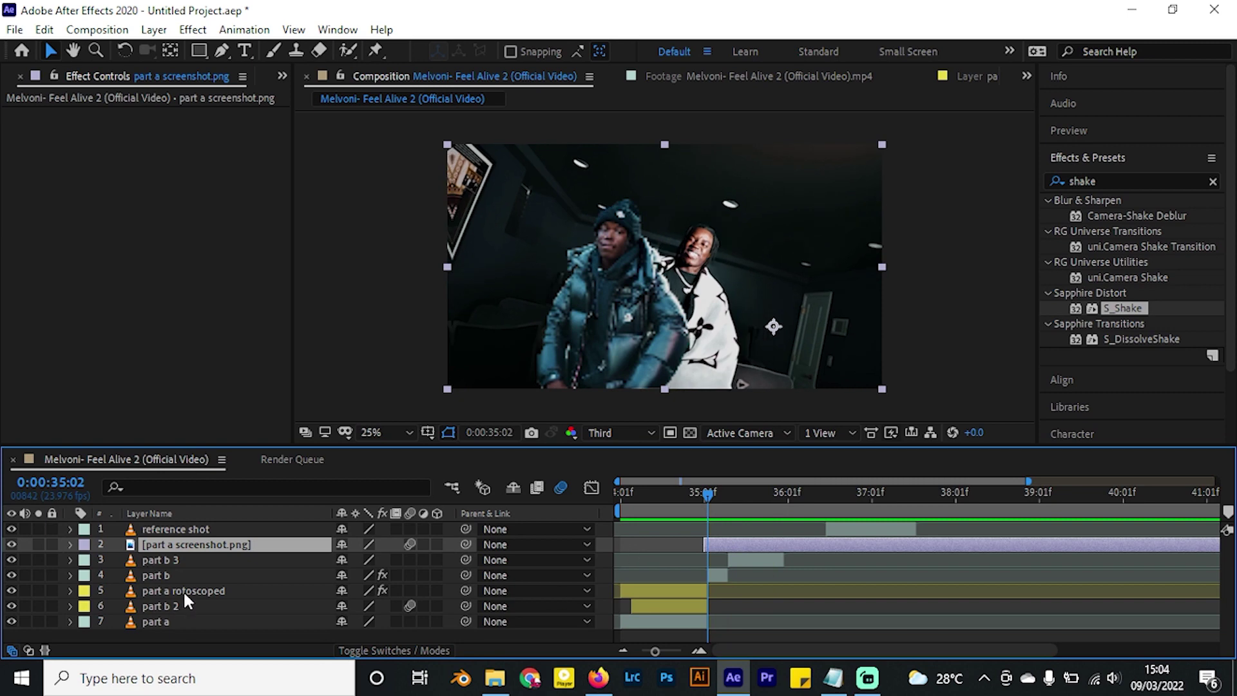
{"action": "left_click", "coordinate": [183, 590]}
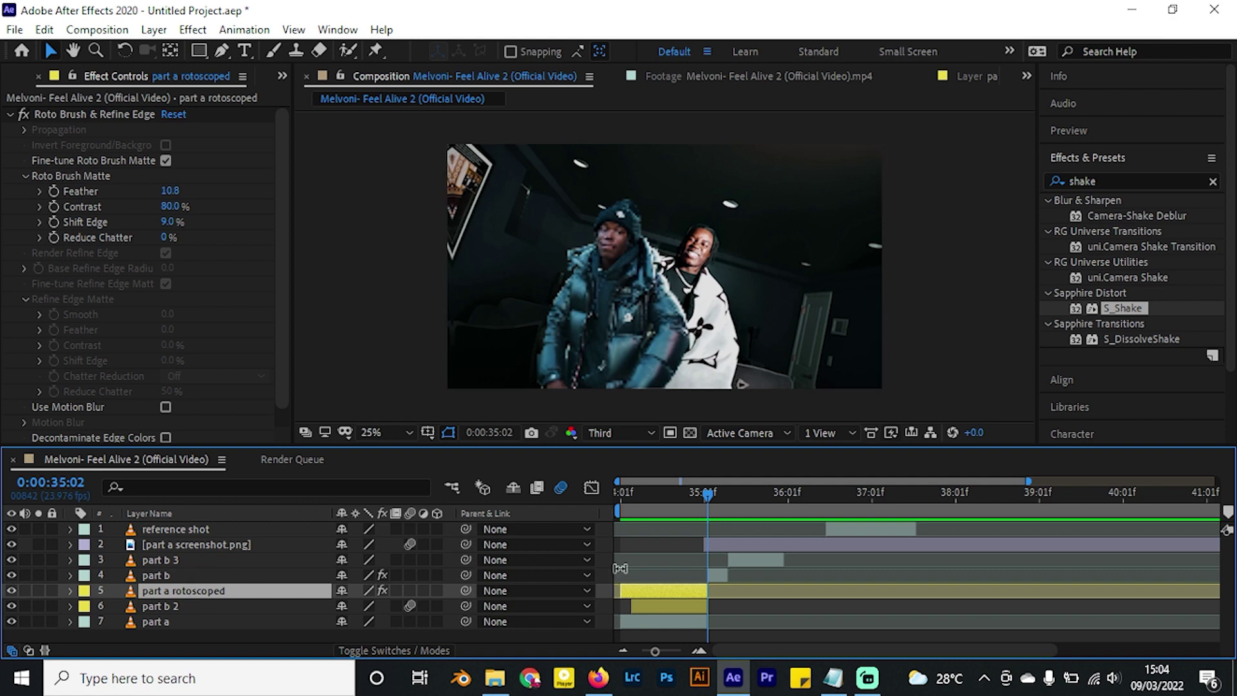
{"action": "left_click_drag", "start_coordinate": [707, 493], "coordinate": [647, 511]}
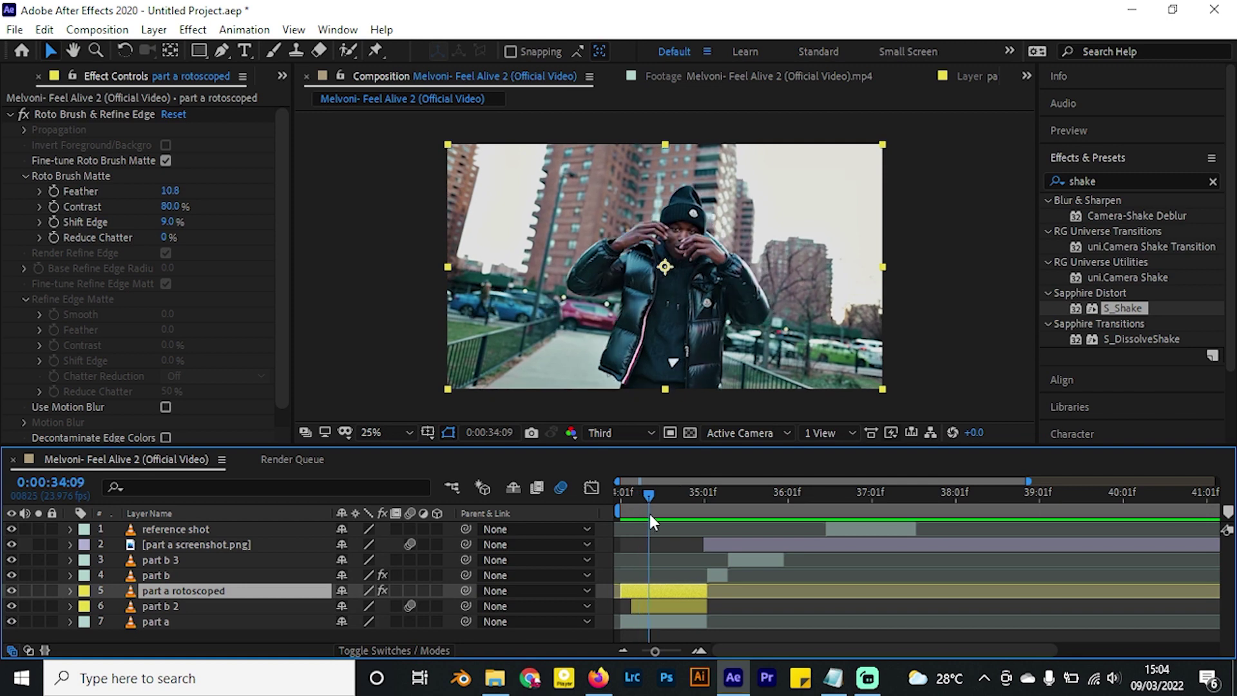
{"action": "key", "text": "space"}
{"action": "key", "text": "space"}
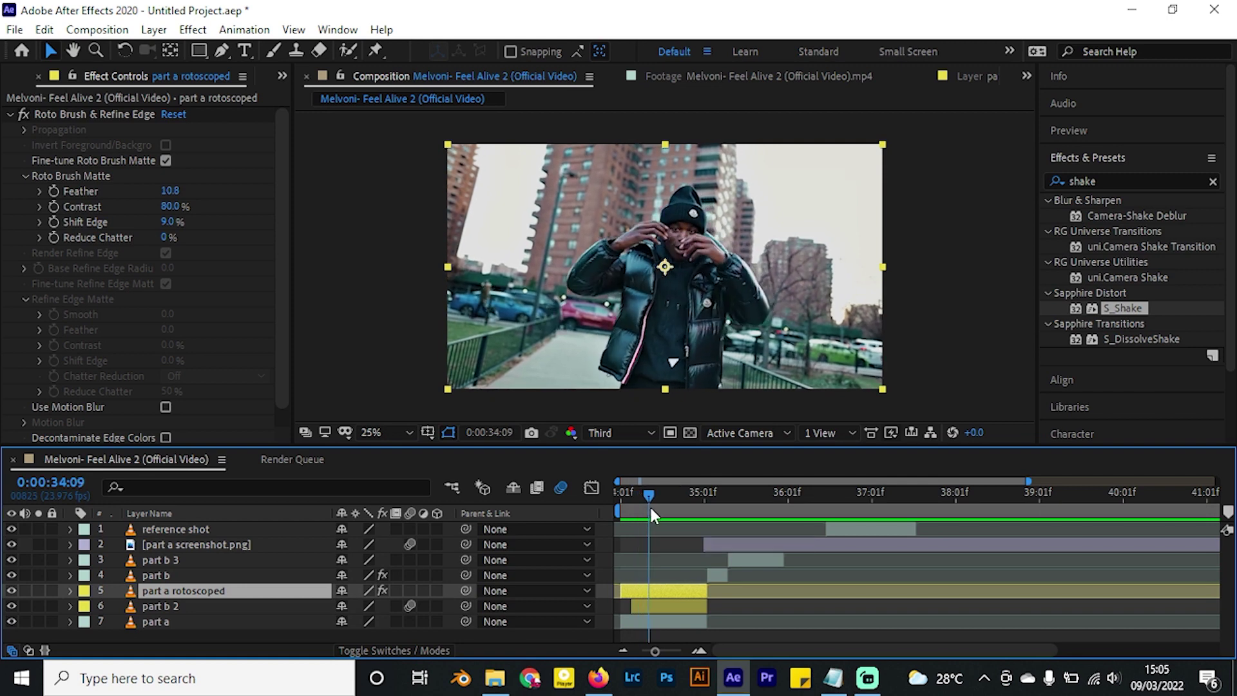